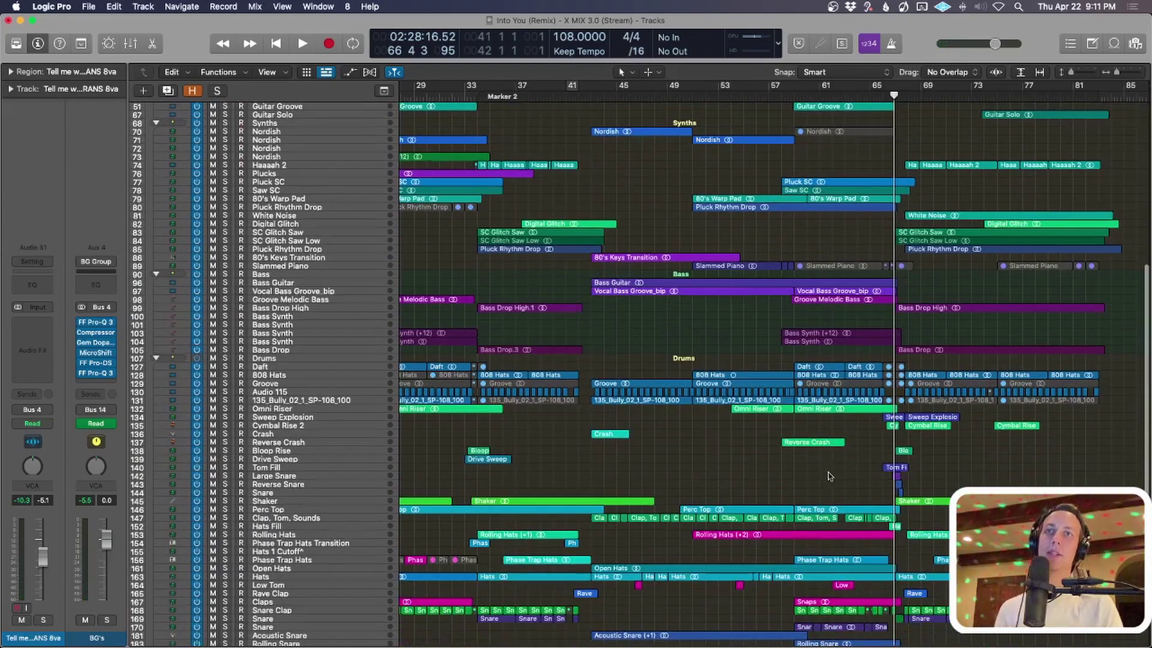
- Look over the full arrangement, from the vocal tracks through the synths and bass to the drums
scroll(828, 470, up, 10)
scroll(831, 459, down, 1)
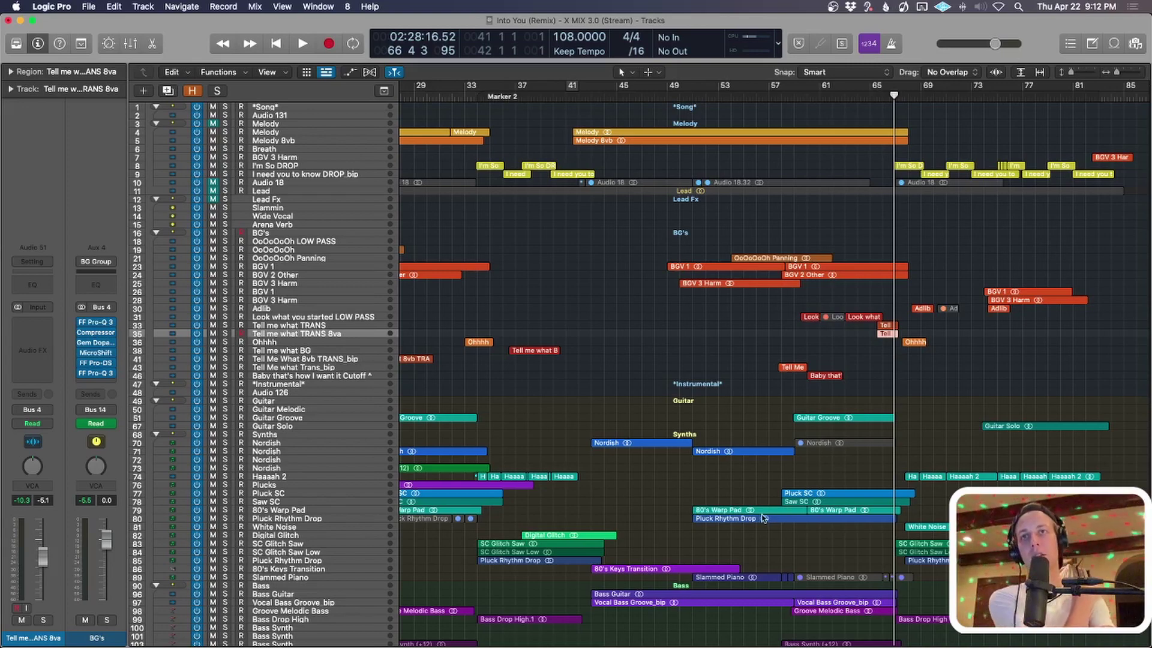
click(887, 447)
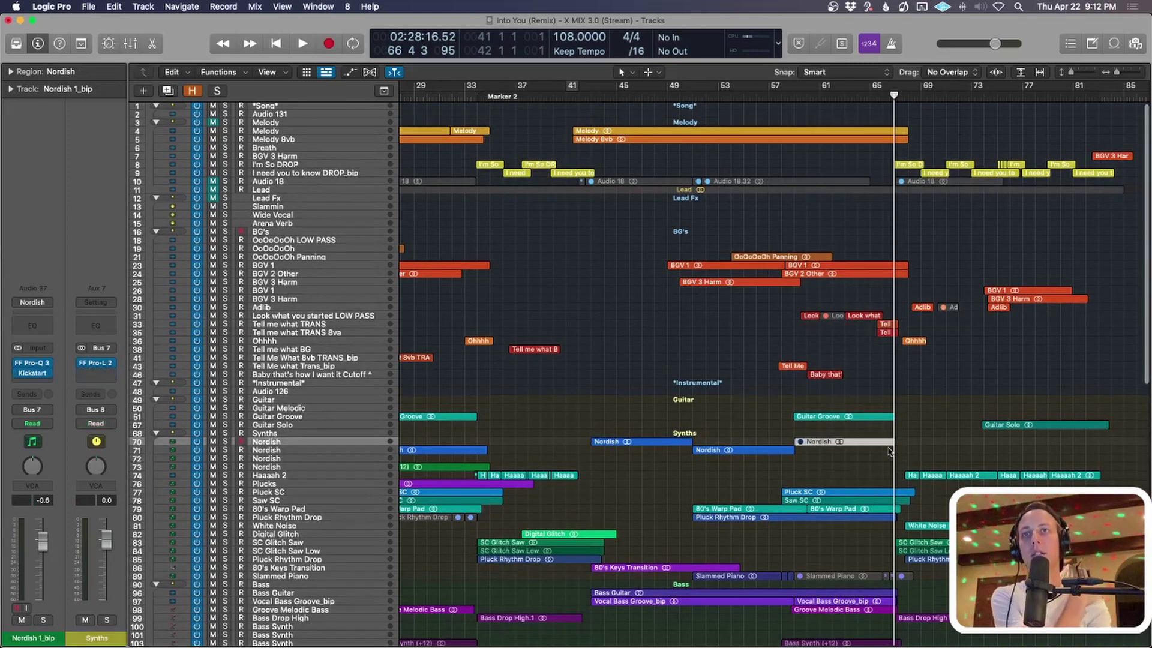
scroll(889, 451, down, 6)
scroll(889, 454, down, 5)
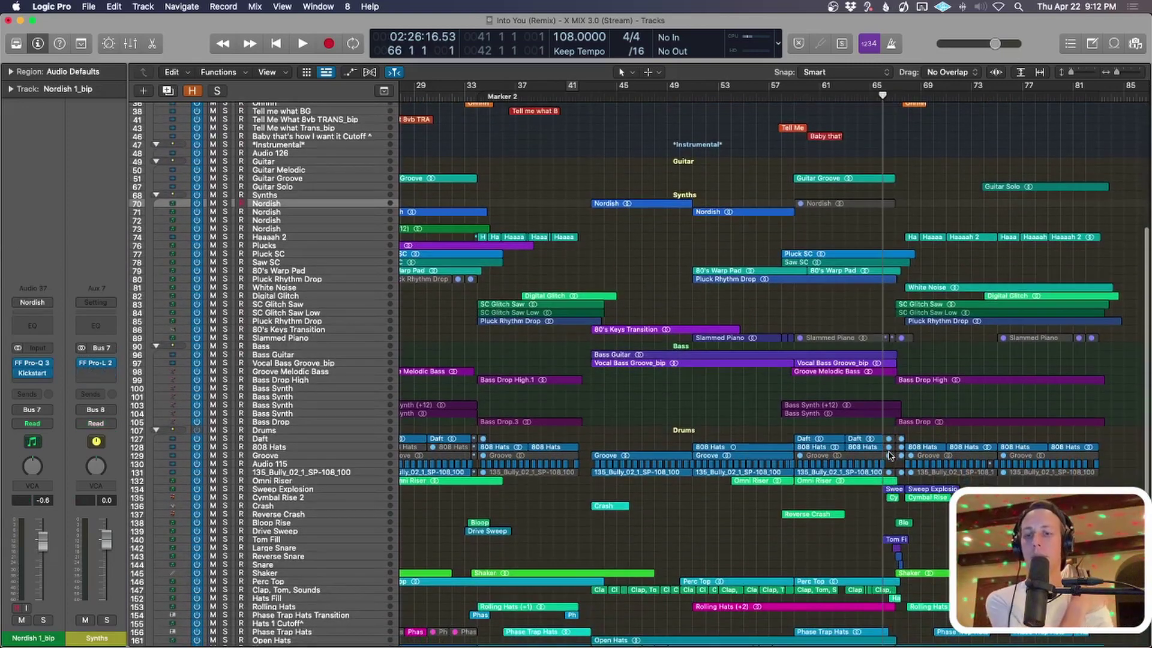
scroll(890, 455, down, 6)
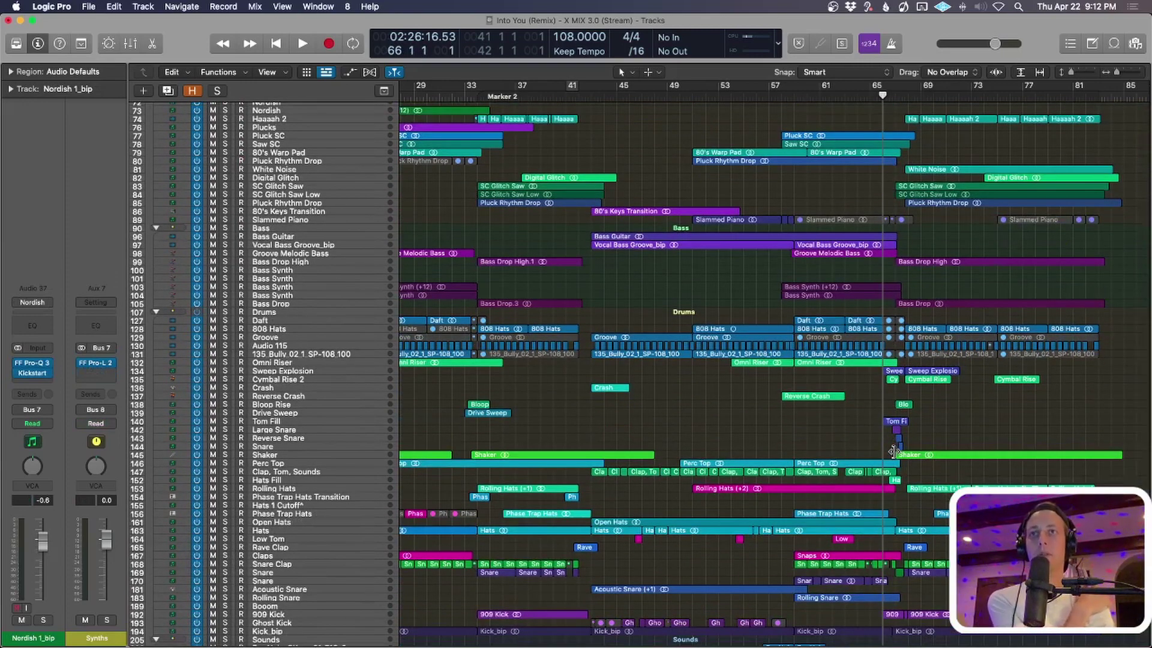
- Mark bars 43 to 68 with the cycle range, and switch cycling off
drag(591, 93, 906, 102)
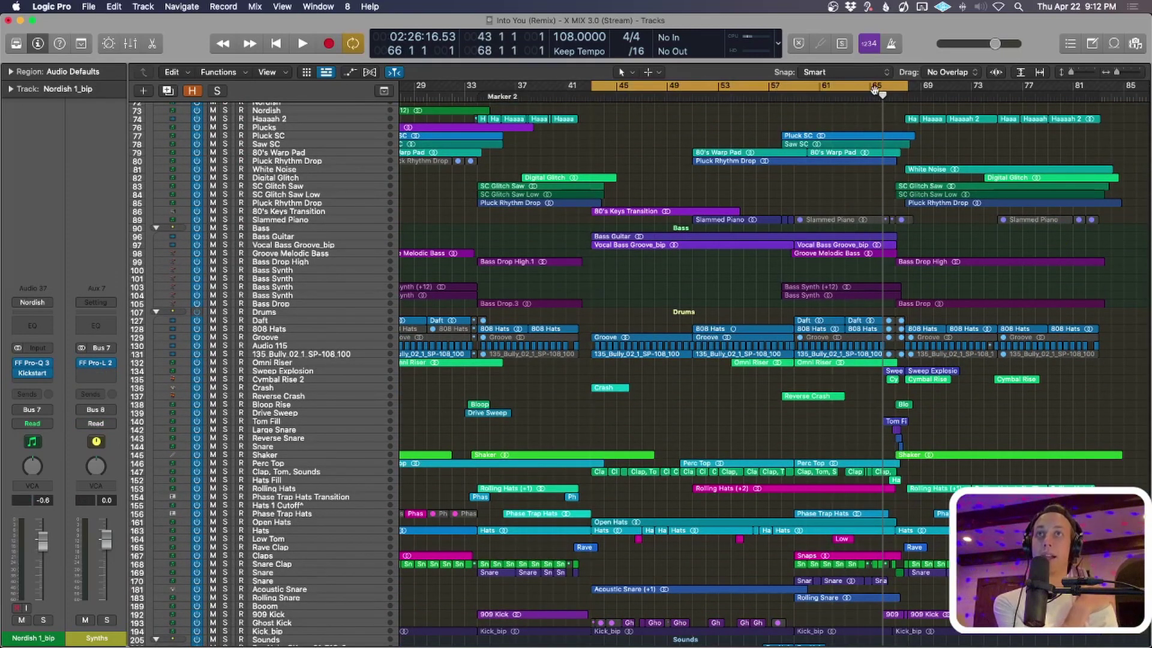
click(877, 92)
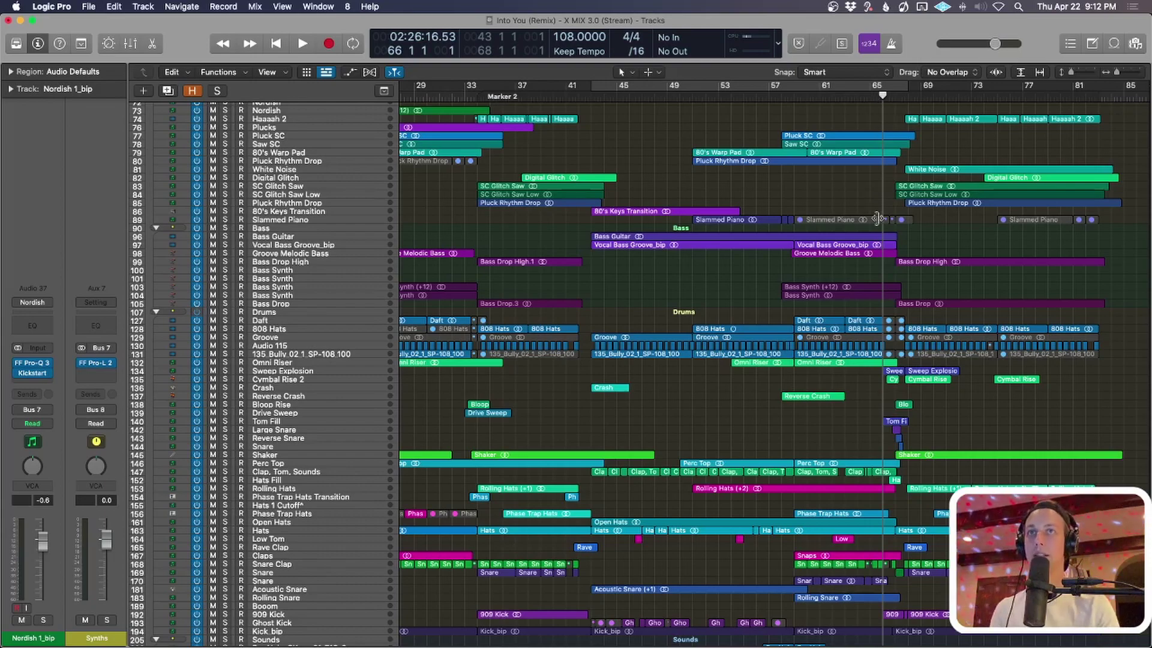
- Solo the *Instrumental* track stack
scroll(857, 245, left, 5)
scroll(834, 305, left, 2)
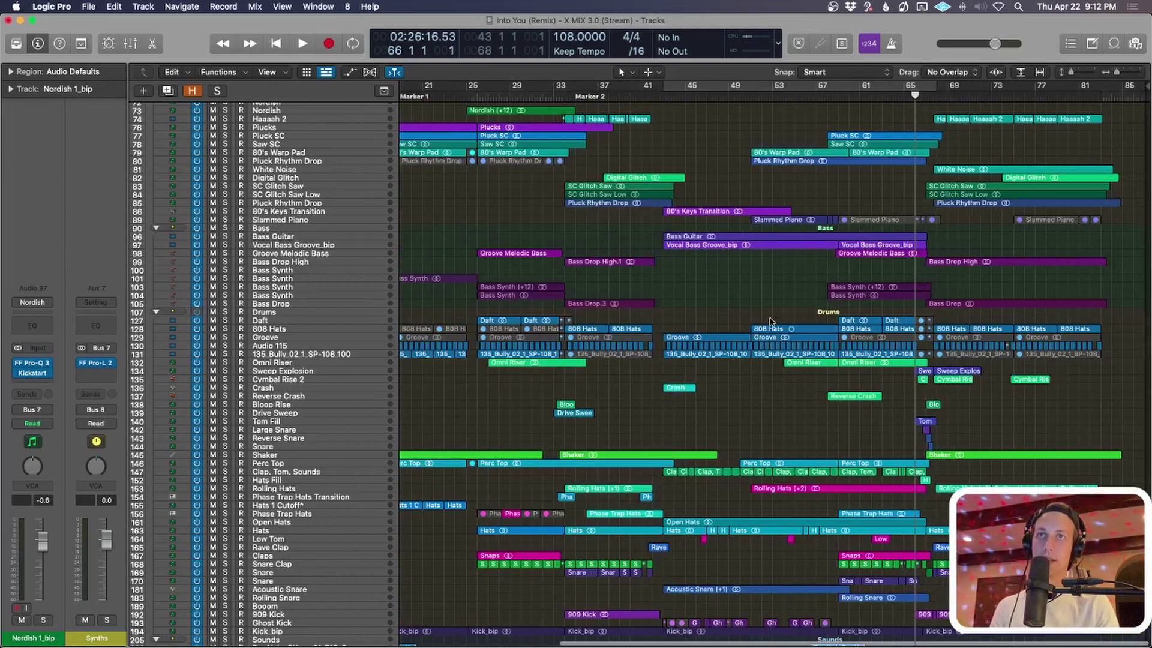
scroll(716, 324, up, 10)
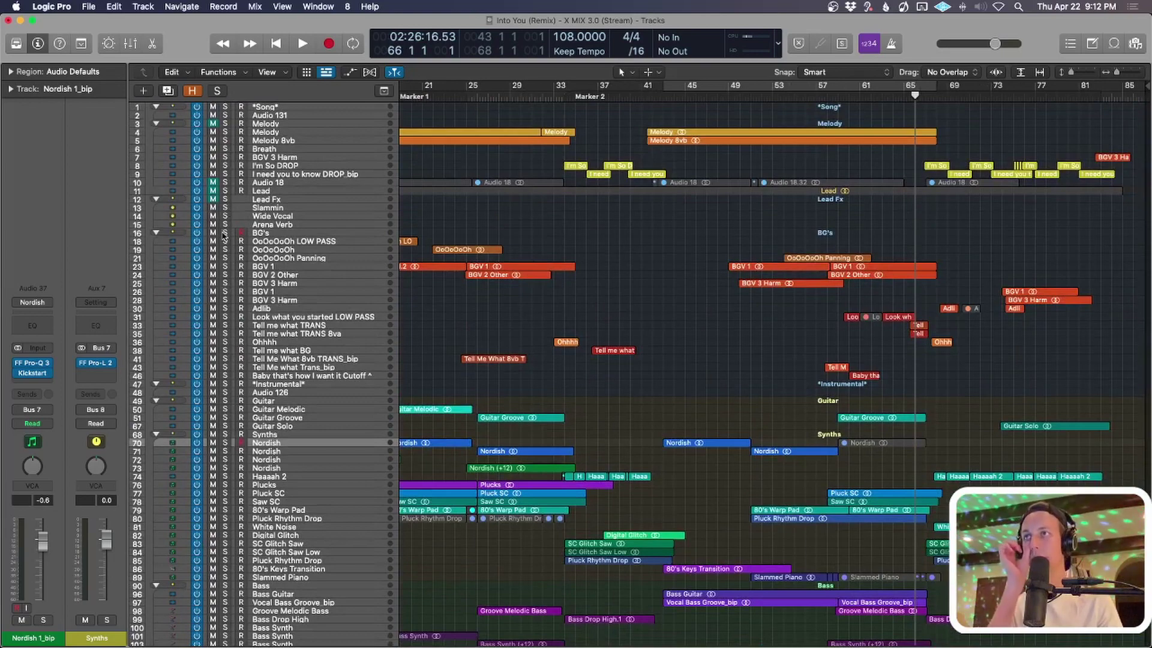
click(226, 384)
- Play the soloed instrumental from bar 65 into the drop, stopping in bar 68
scroll(921, 245, down, 10)
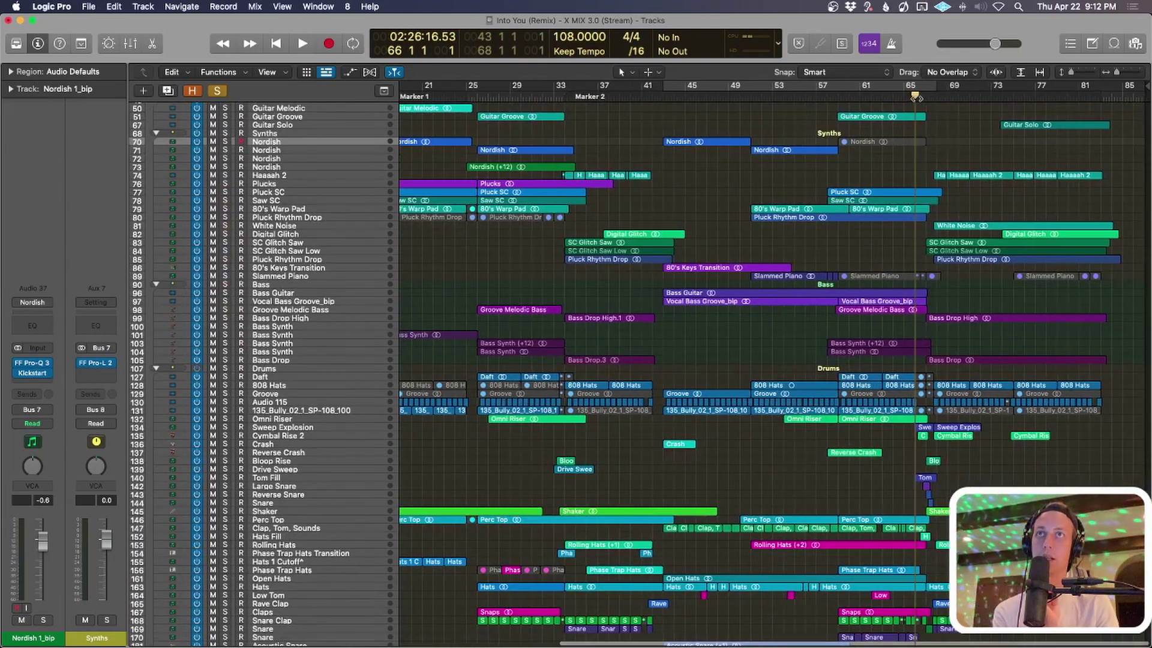
click(905, 96)
scroll(991, 267, down, 5)
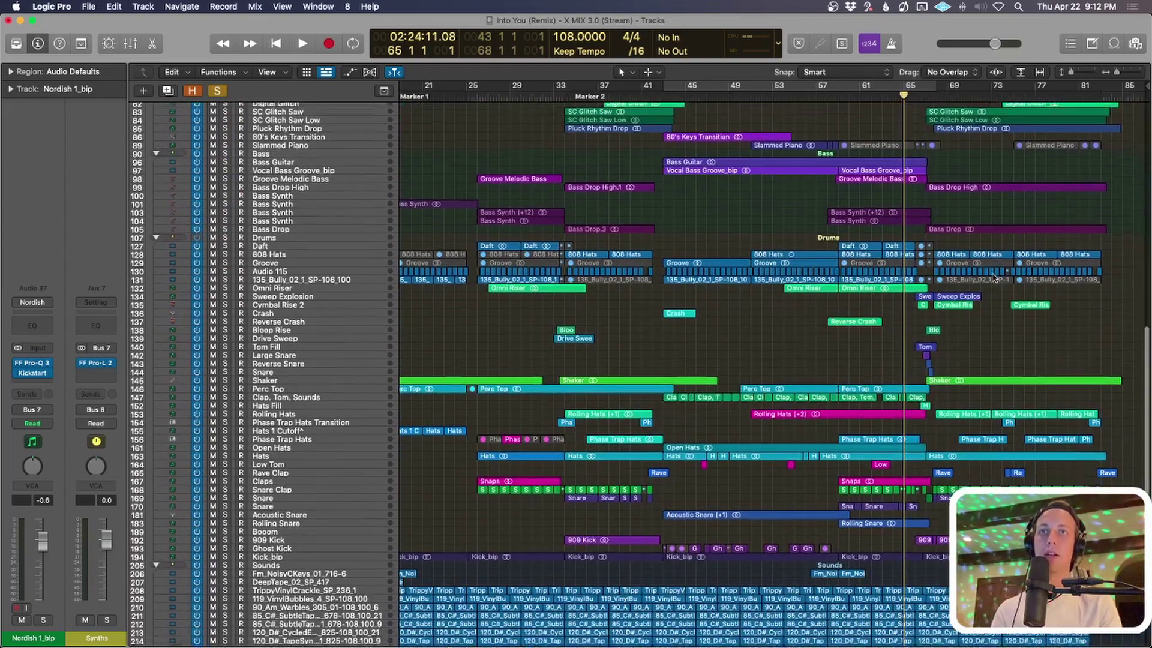
key(space)
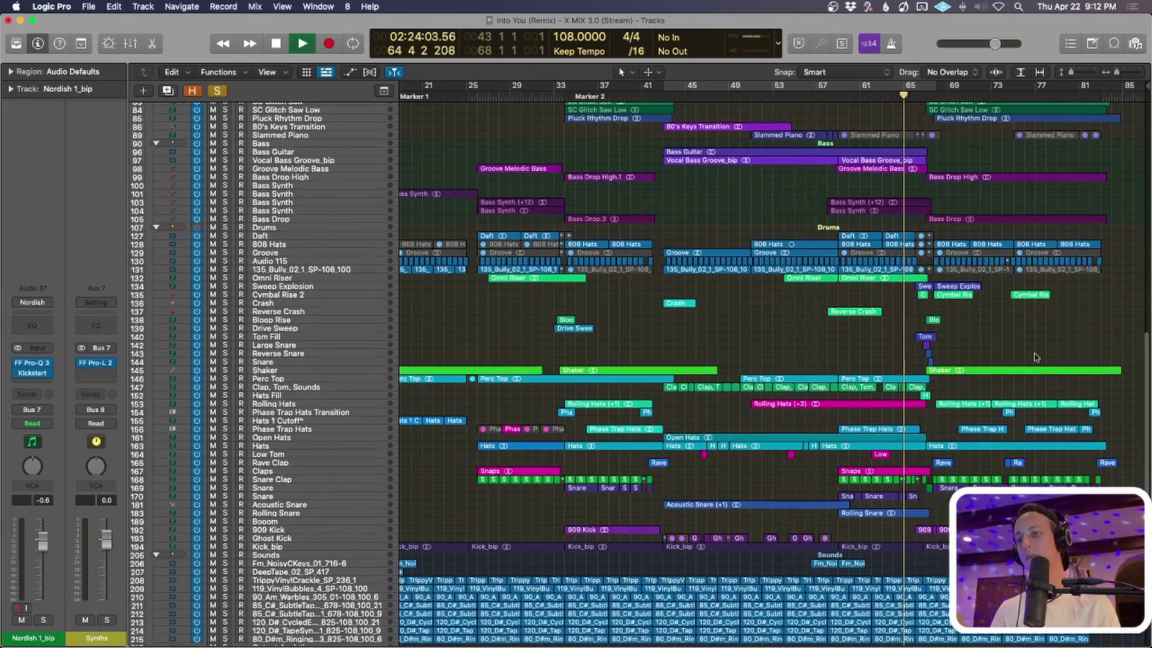
scroll(1031, 354, up, 3)
scroll(1025, 350, down, 2)
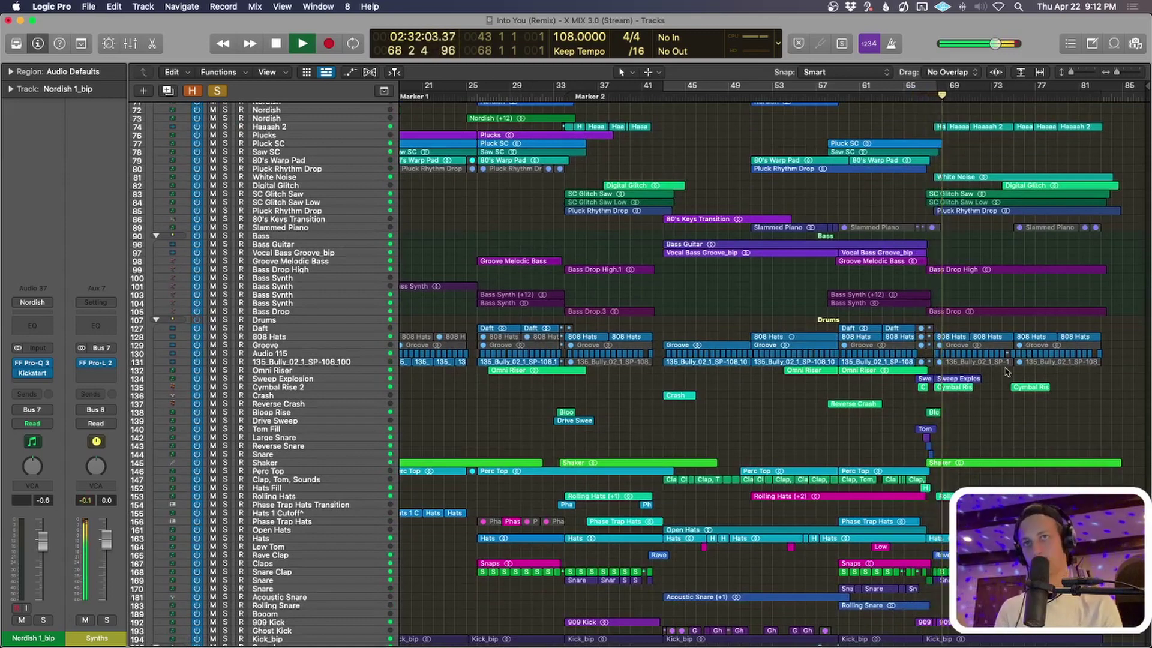
key(space)
- Examine the drum and transition regions leading into the drop around bars 65 to 69
scroll(993, 417, up, 1)
scroll(993, 417, up, 5)
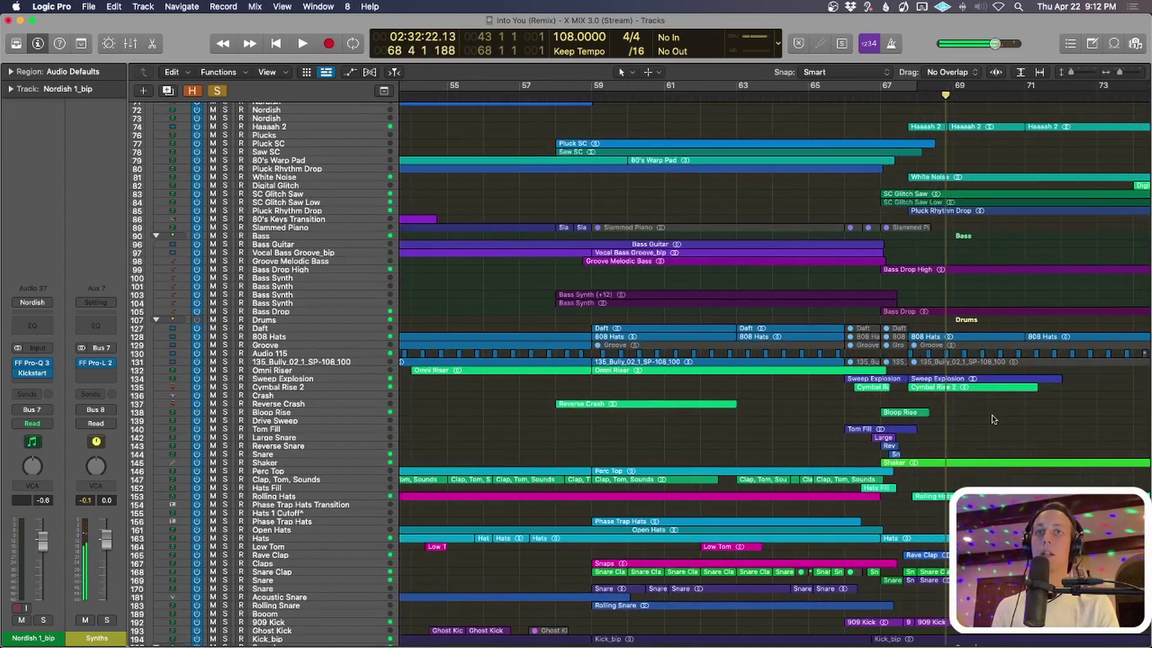
scroll(992, 418, up, 3)
scroll(991, 419, up, 5)
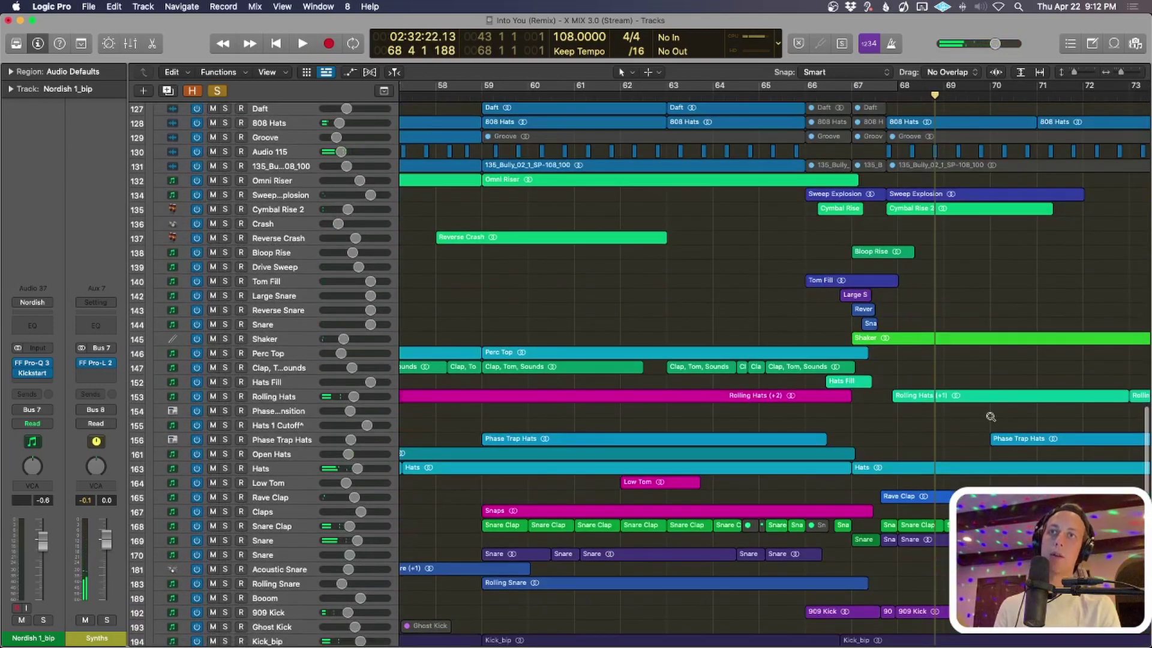
scroll(991, 419, down, 4)
scroll(992, 416, down, 3)
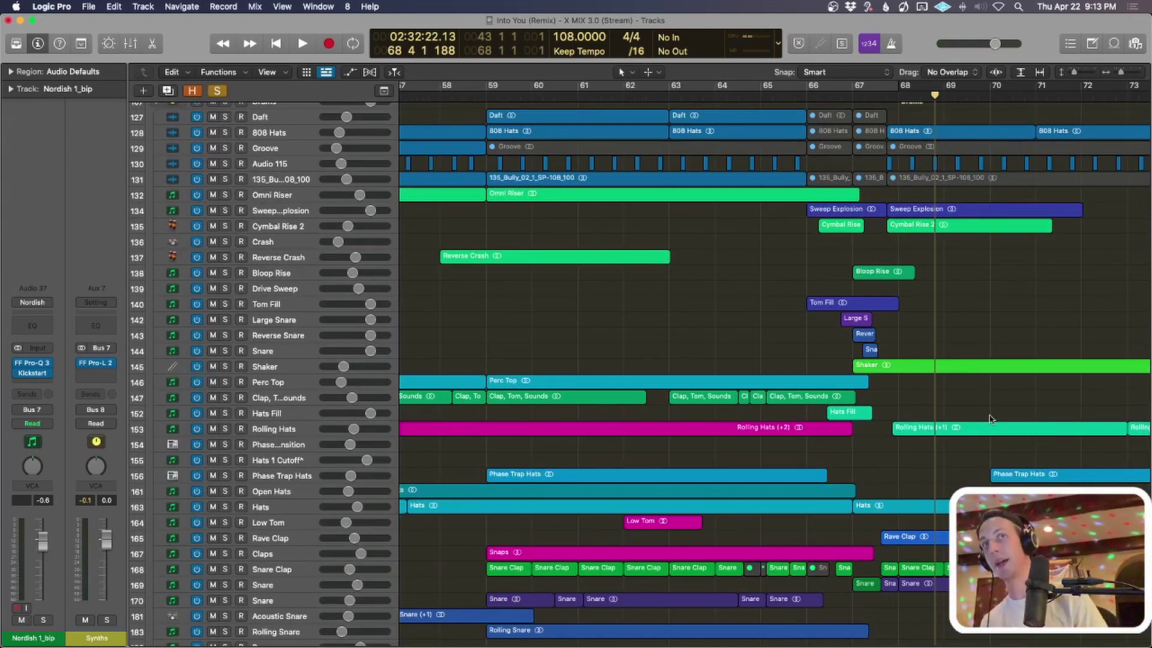
scroll(986, 338, down, 4)
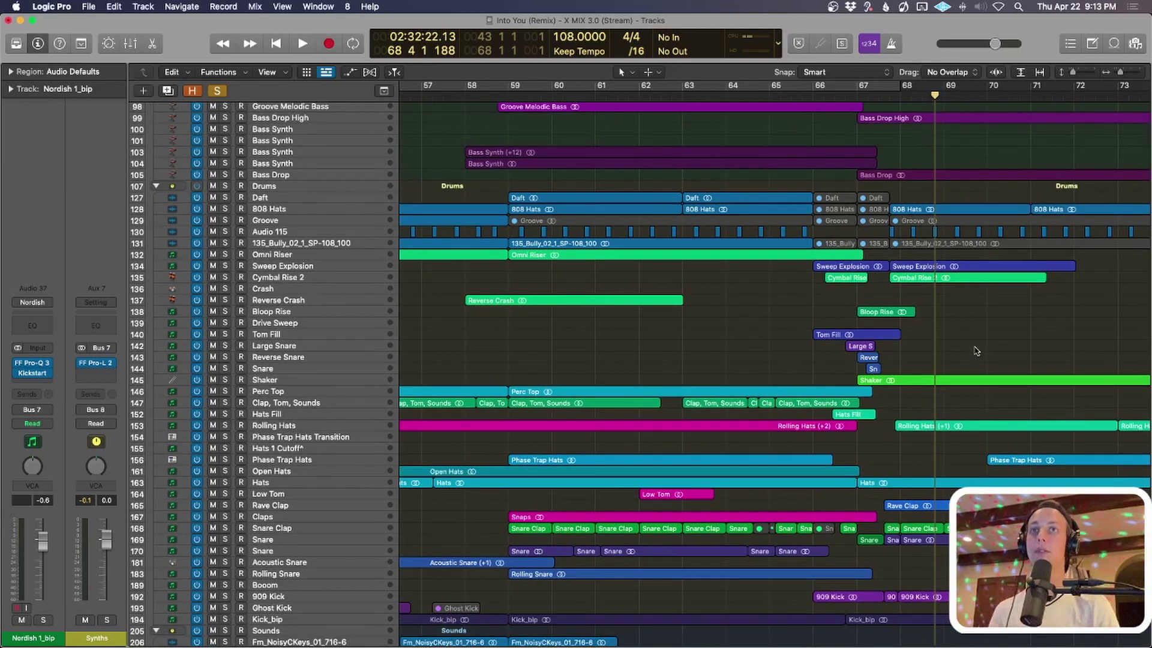
- Solo the Drums track stack
scroll(975, 352, down, 4)
scroll(960, 336, down, 3)
click(288, 277)
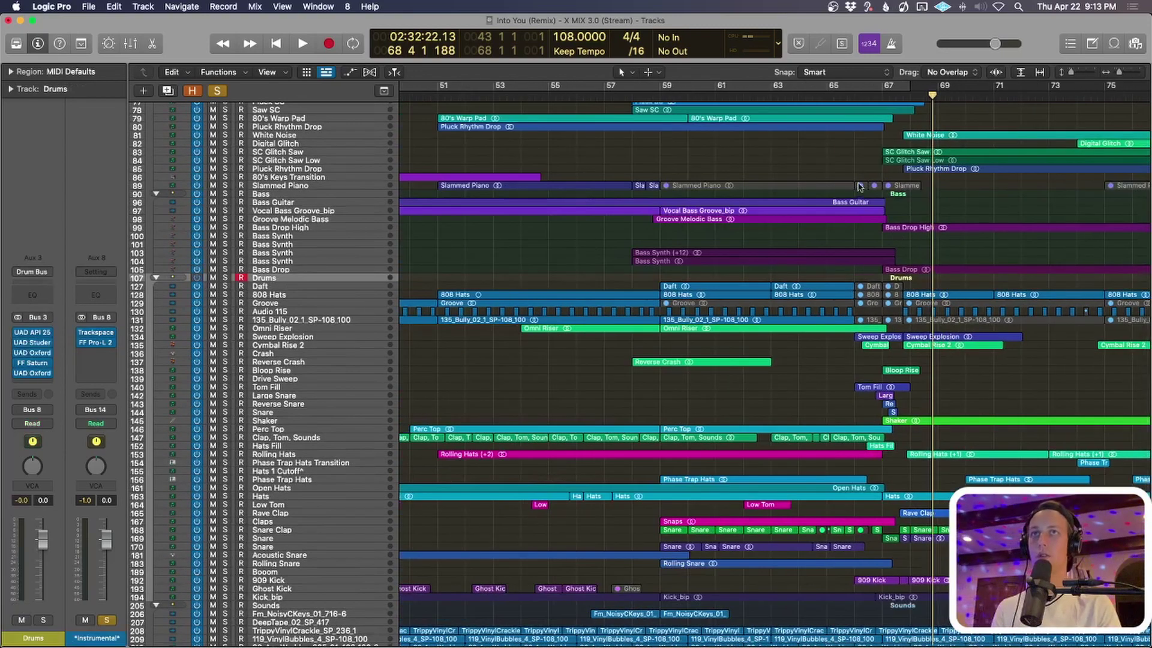
key(s)
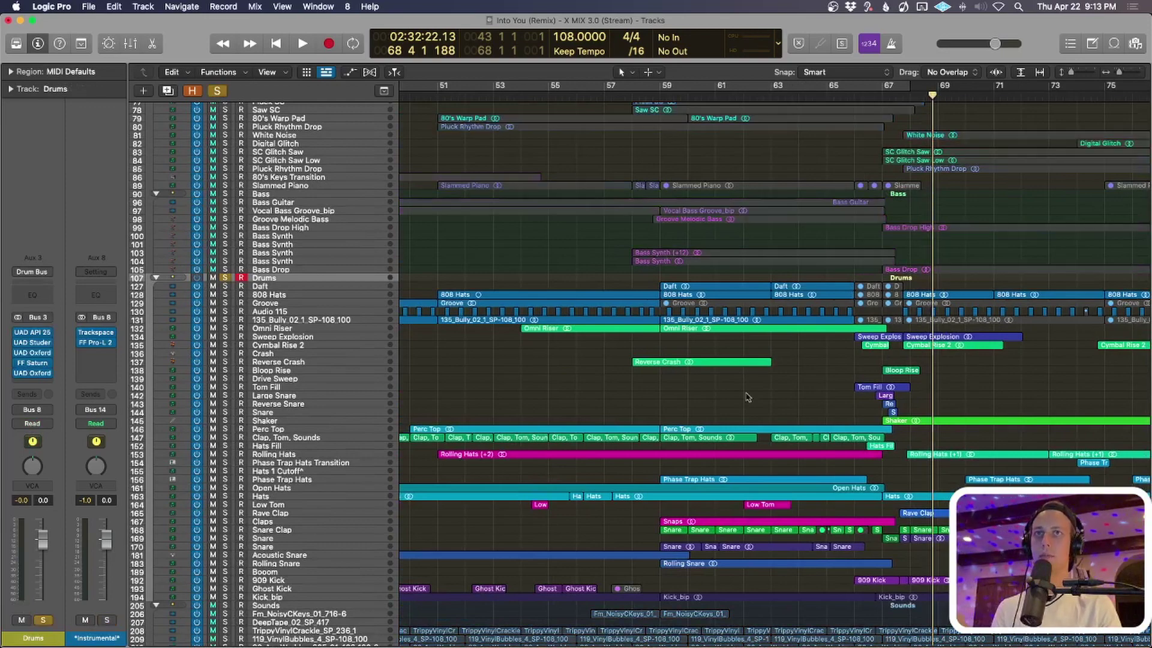
- Play the soloed drums from bar 65 through the transition into the drop, stopping in bar 69
click(826, 96)
scroll(919, 285, down, 5)
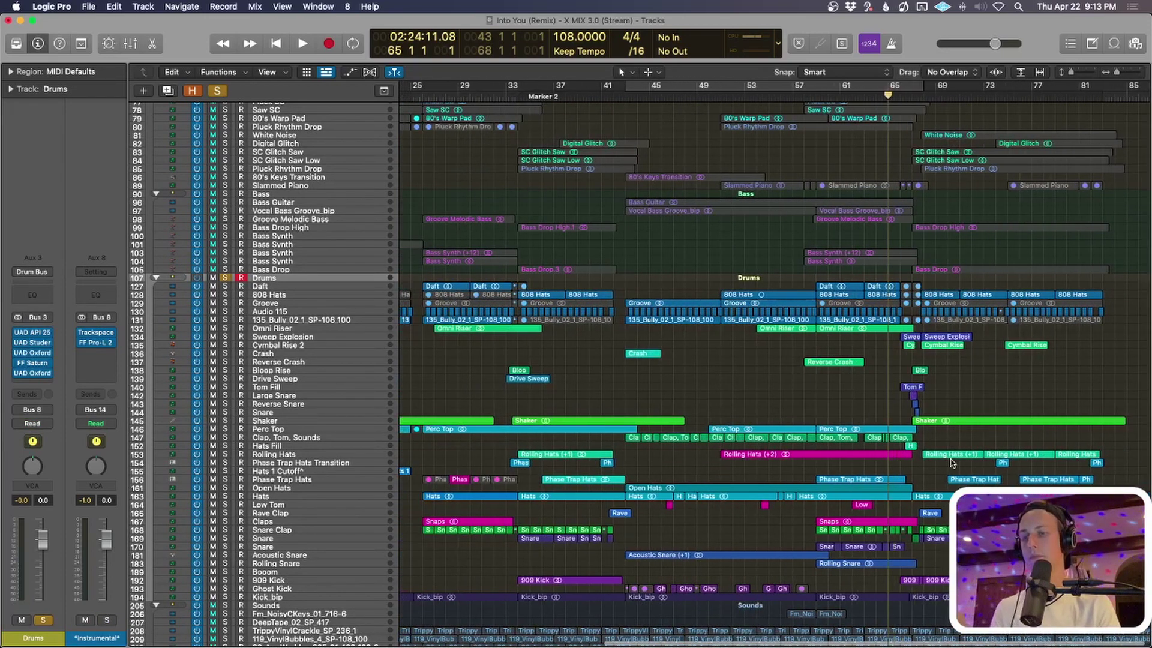
key(space)
scroll(950, 462, up, 5)
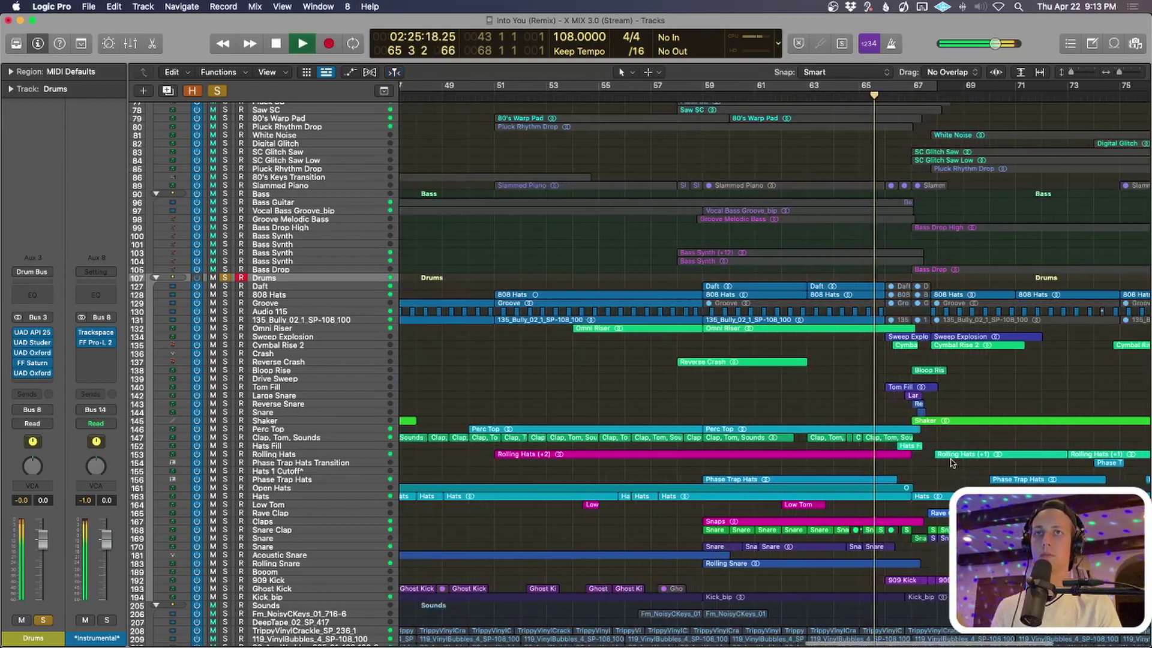
key(super+Right)
key(super+Right)
key(super+Right)
key(super+Down)
key(super+Down)
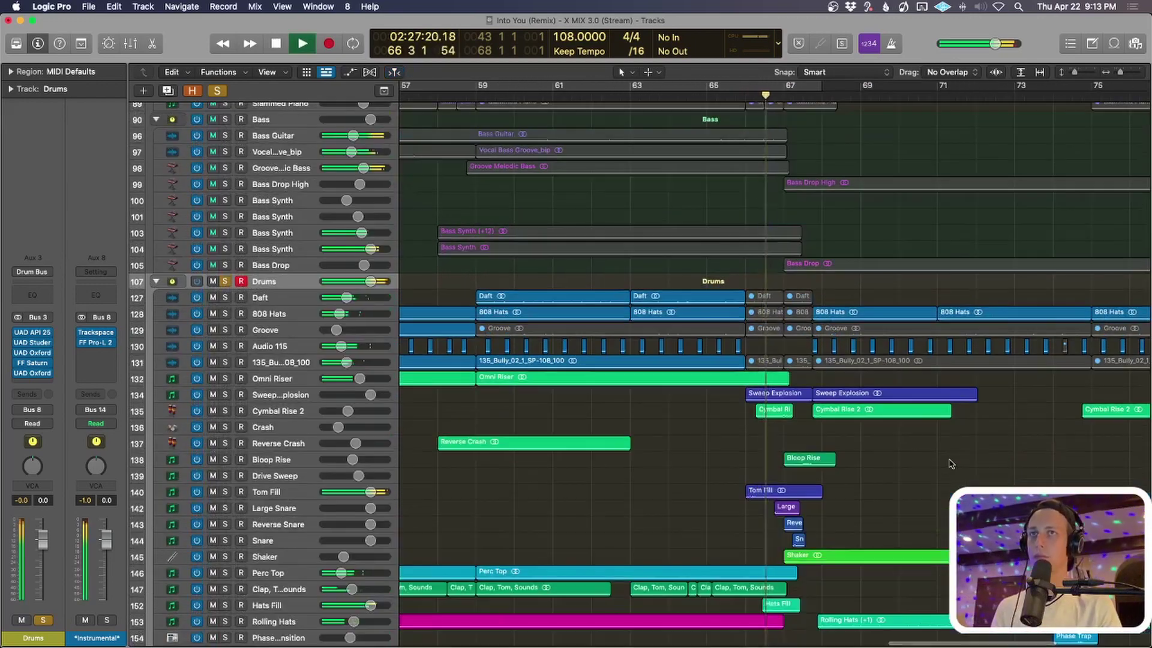
scroll(950, 463, down, 5)
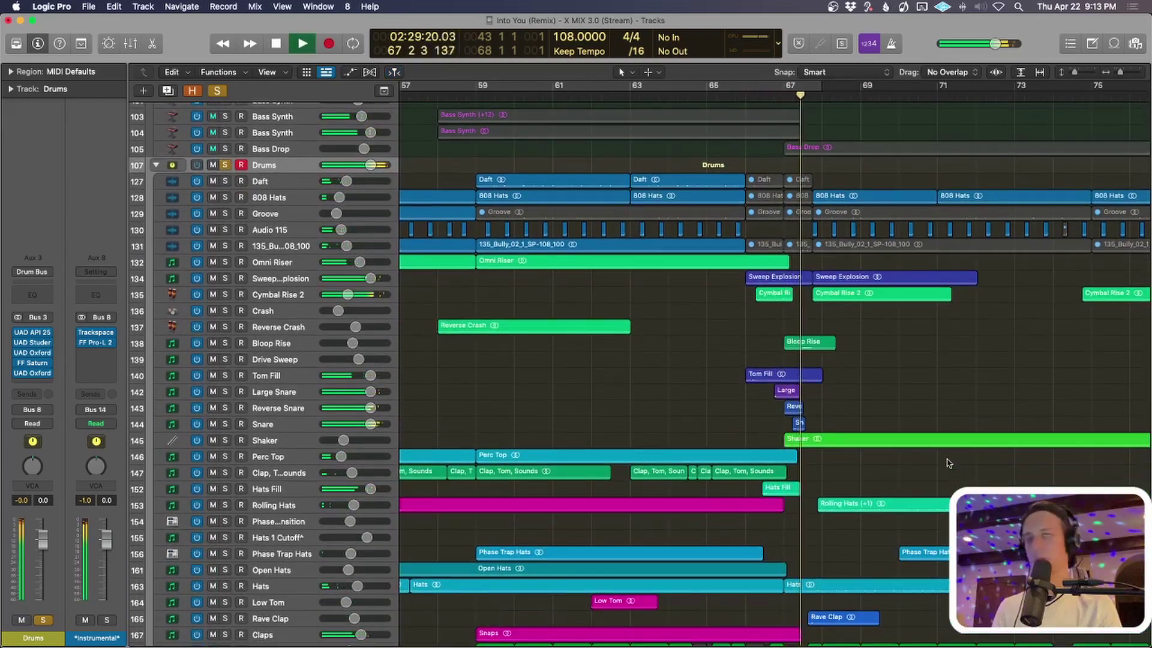
scroll(947, 461, down, 1)
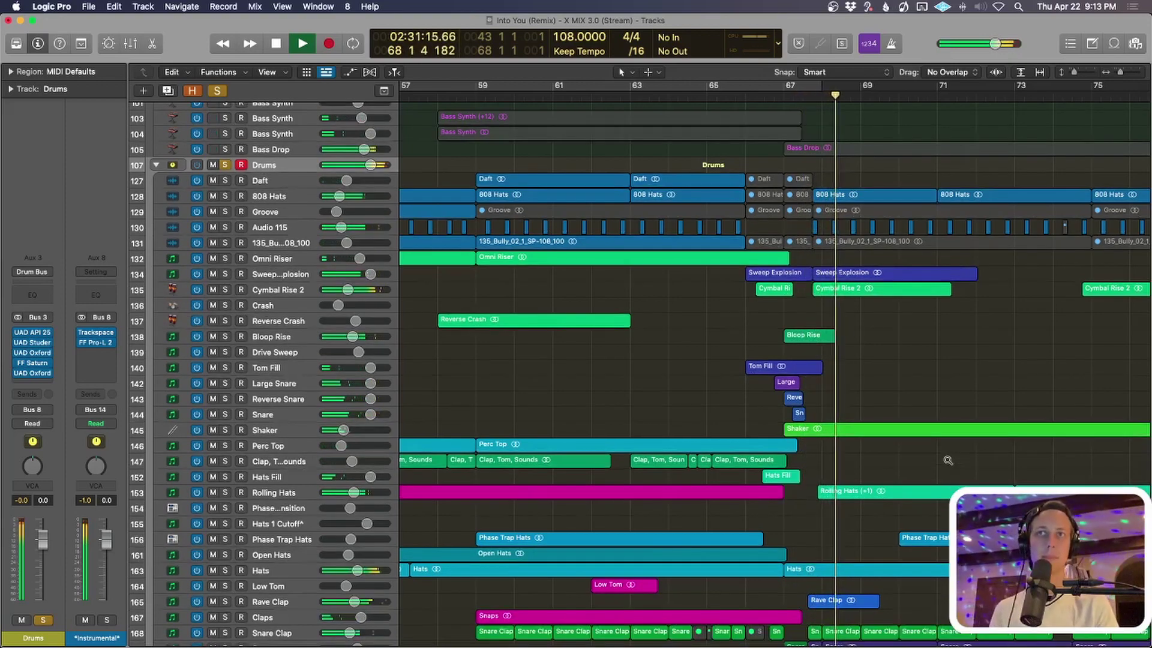
scroll(947, 460, down, 3)
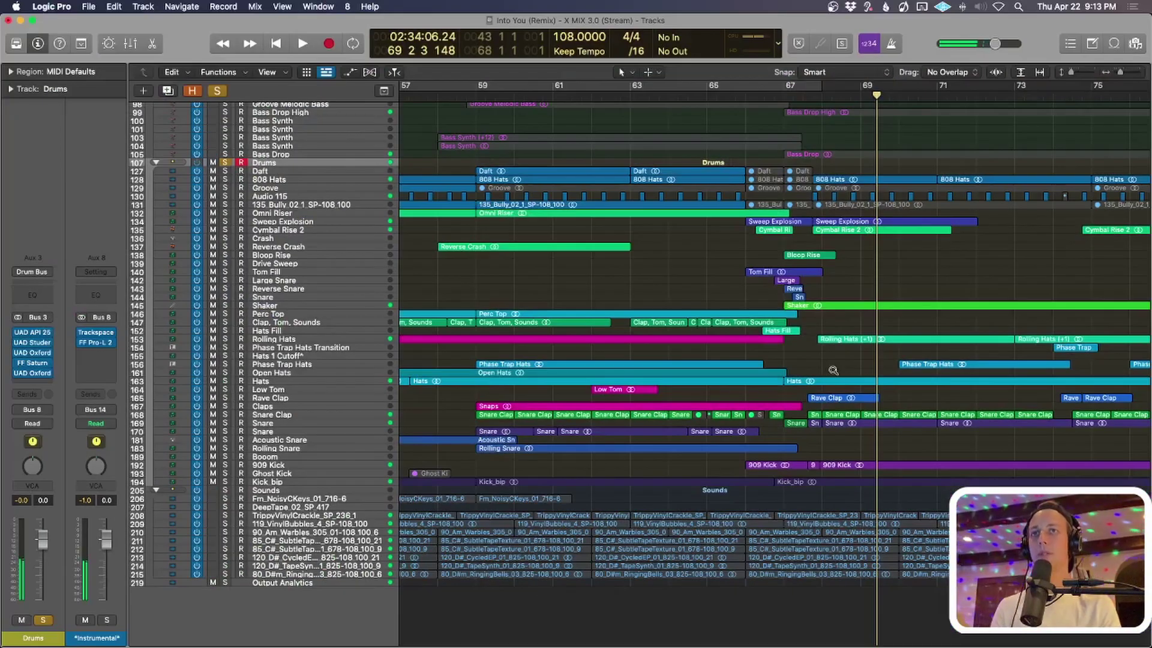
- Set the cycle range to bars 65 to 69 around the drum transition
scroll(828, 368, up, 5)
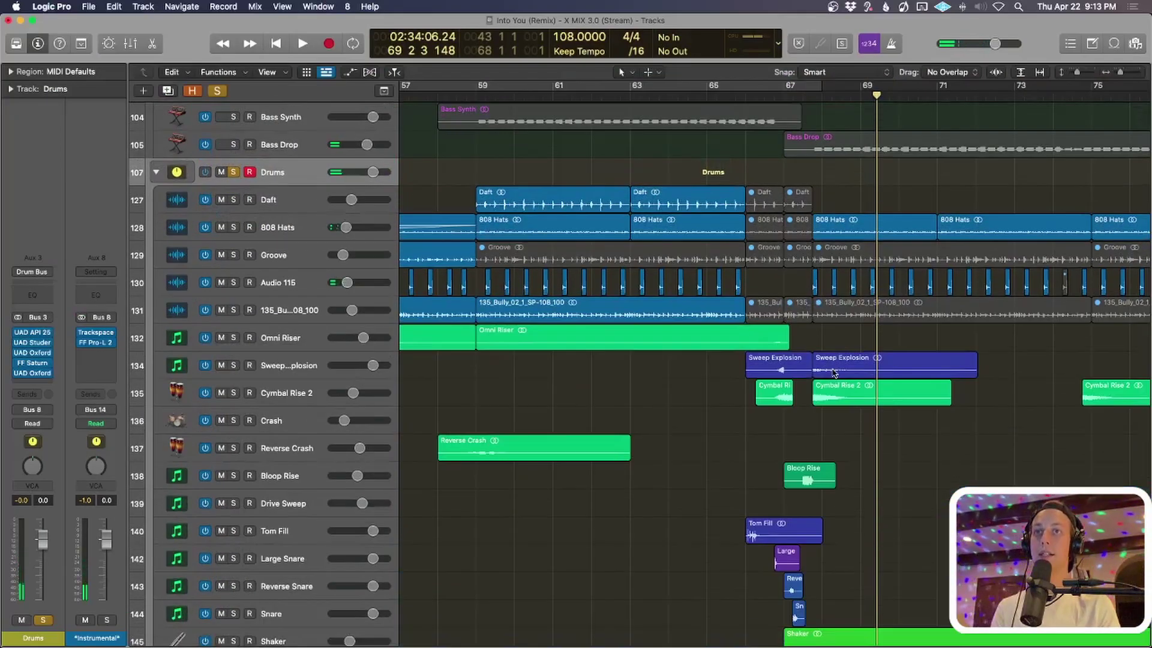
scroll(833, 372, down, 3)
scroll(834, 372, up, 3)
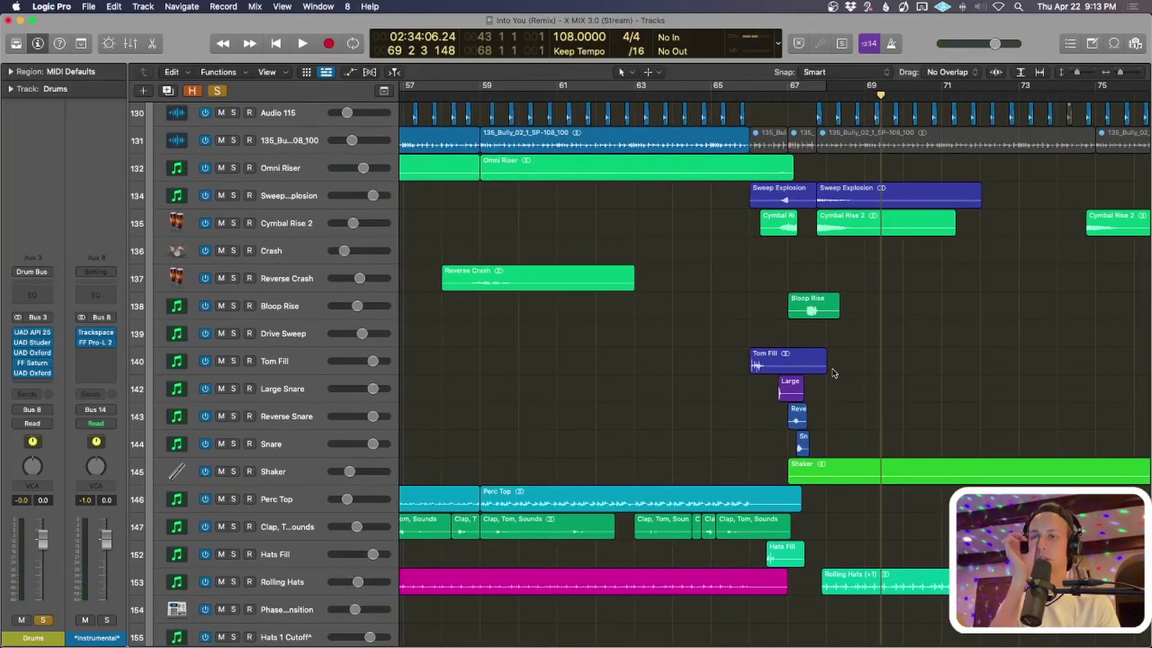
scroll(838, 387, down, 5)
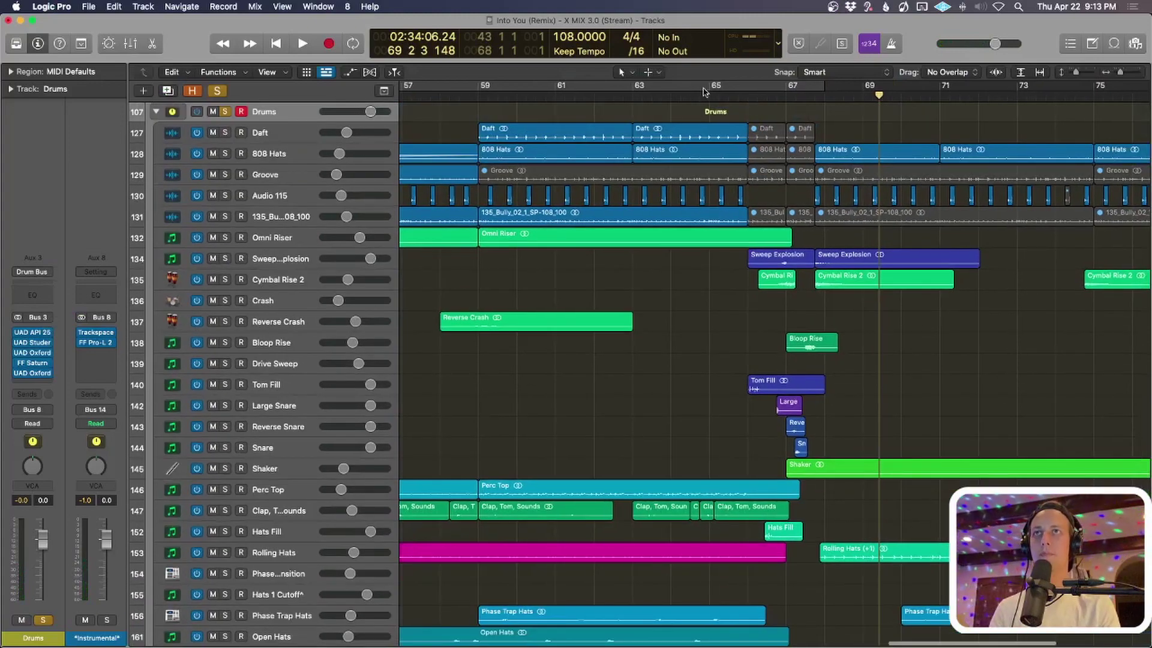
drag(708, 91, 858, 95)
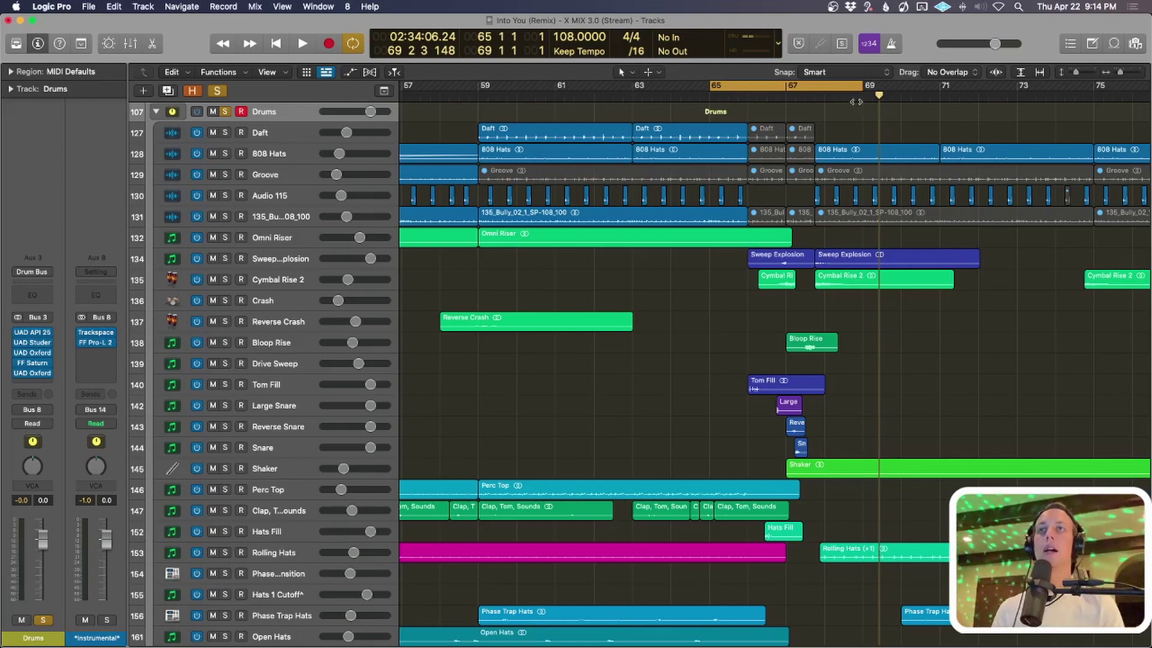
- Turn off solo on the Drums track stack
scroll(847, 180, up, 1)
scroll(859, 361, up, 3)
scroll(860, 360, up, 2)
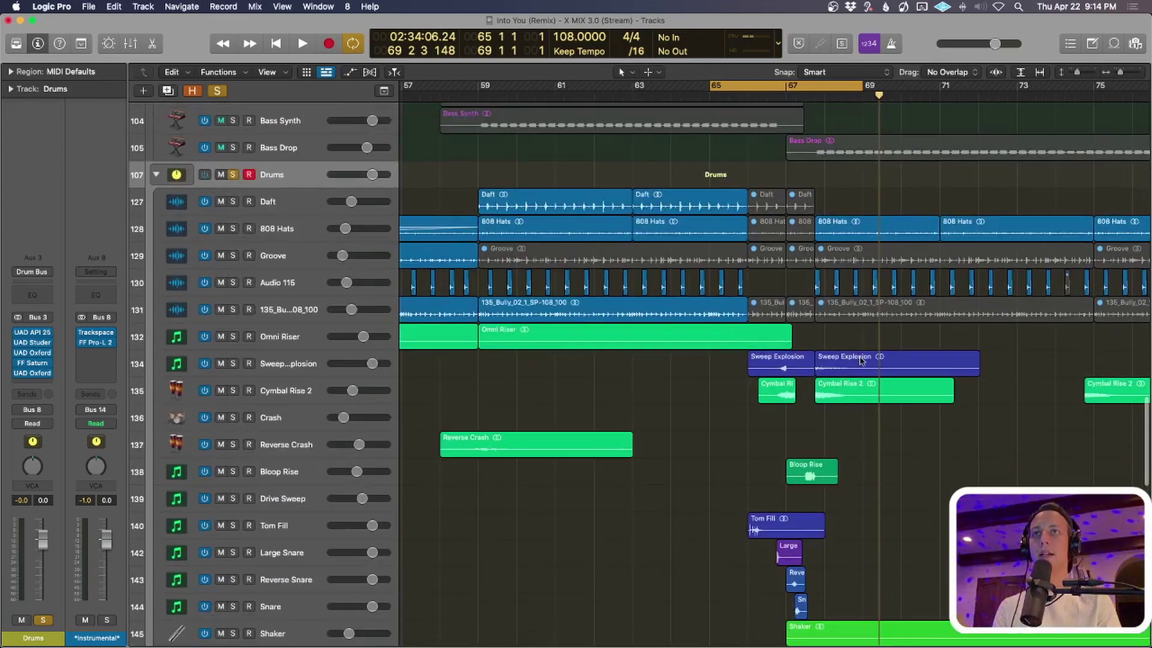
scroll(860, 333, down, 5)
scroll(861, 333, up, 2)
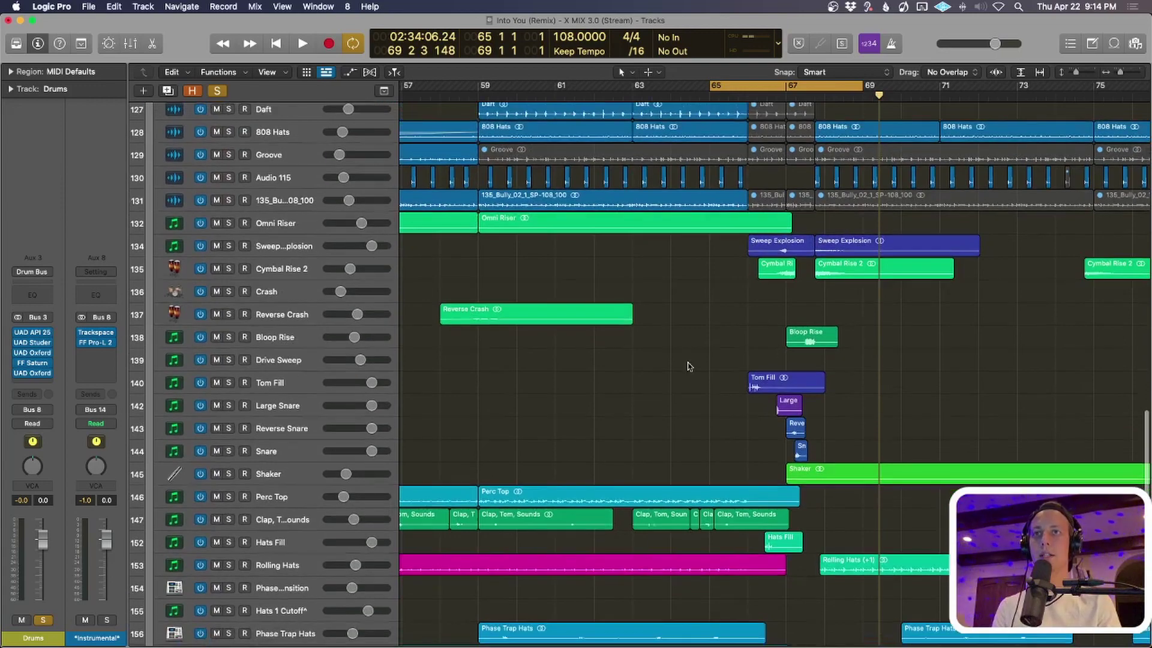
scroll(575, 436, up, 3)
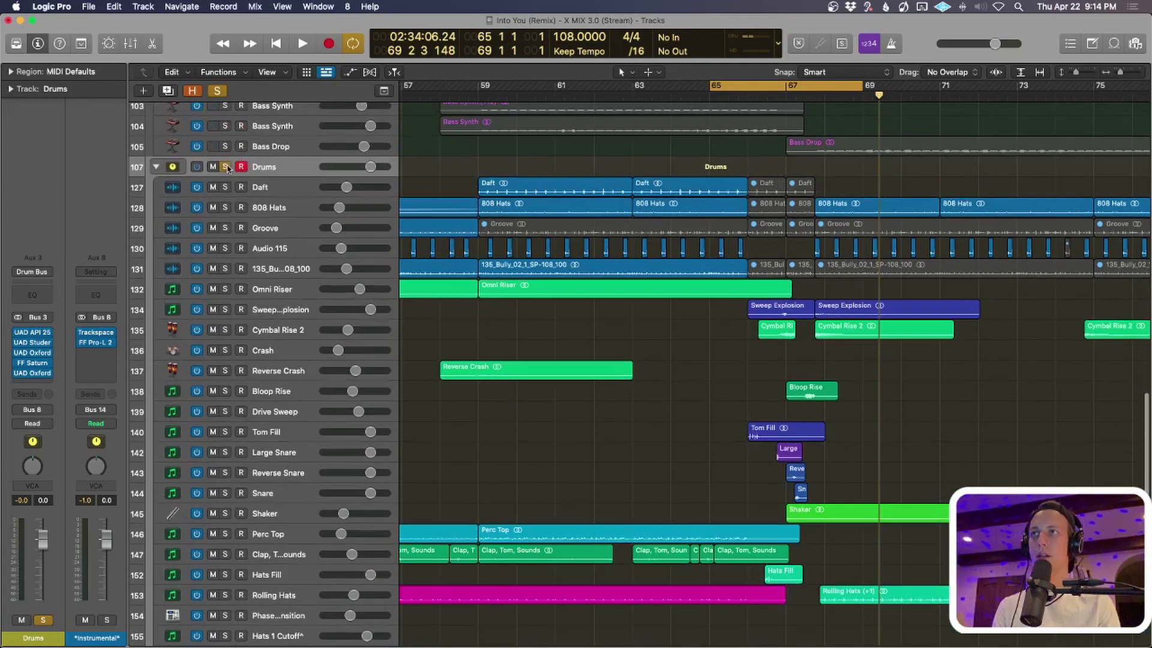
- Solo the Kick_bip and 909 Kick tracks
scroll(575, 437, down, 10)
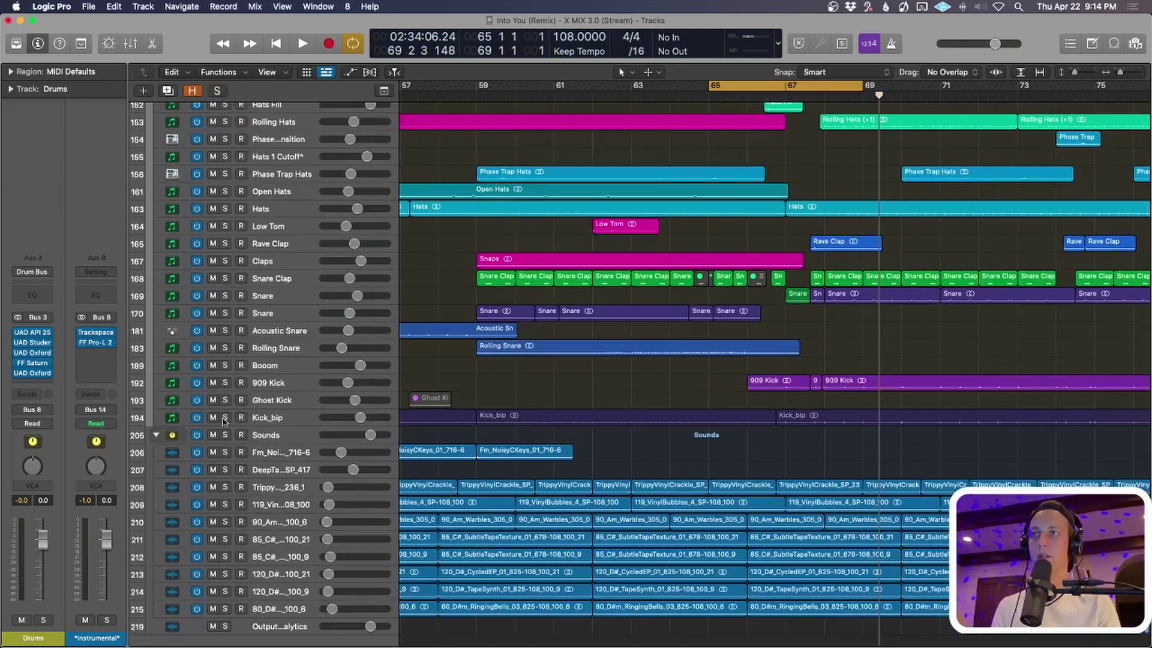
click(225, 420)
scroll(223, 420, down, 3)
click(242, 401)
scroll(243, 406, up, 5)
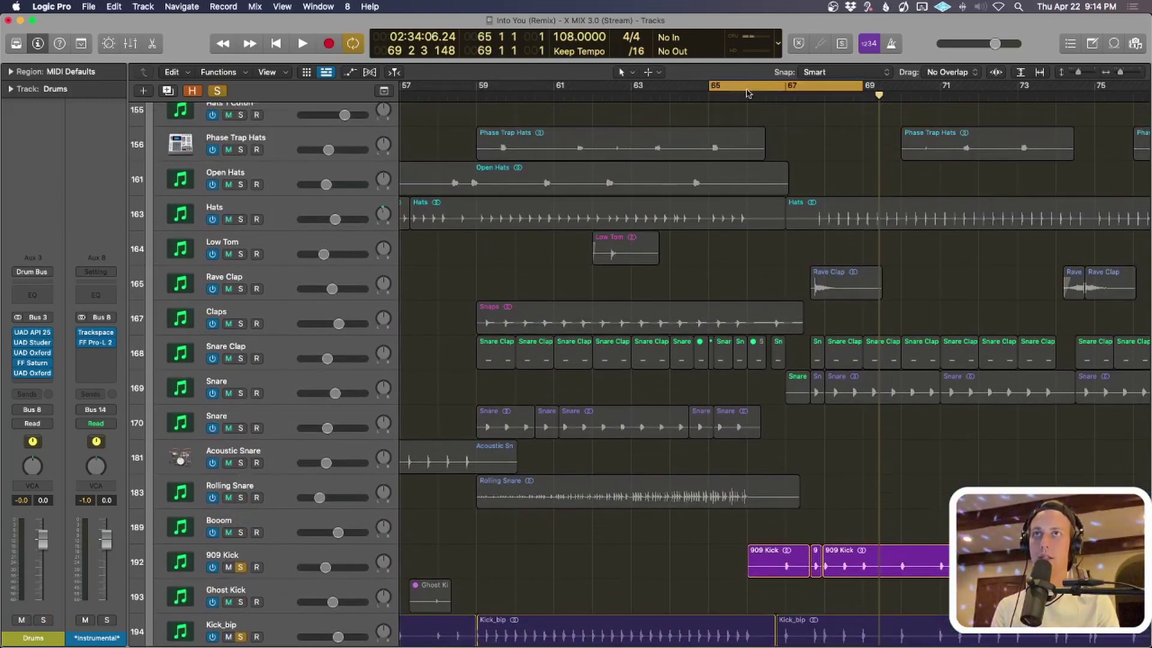
- Set the cycle range to bars 66 to 69 over the kick transition
drag(750, 90, 854, 116)
scroll(876, 249, up, 3)
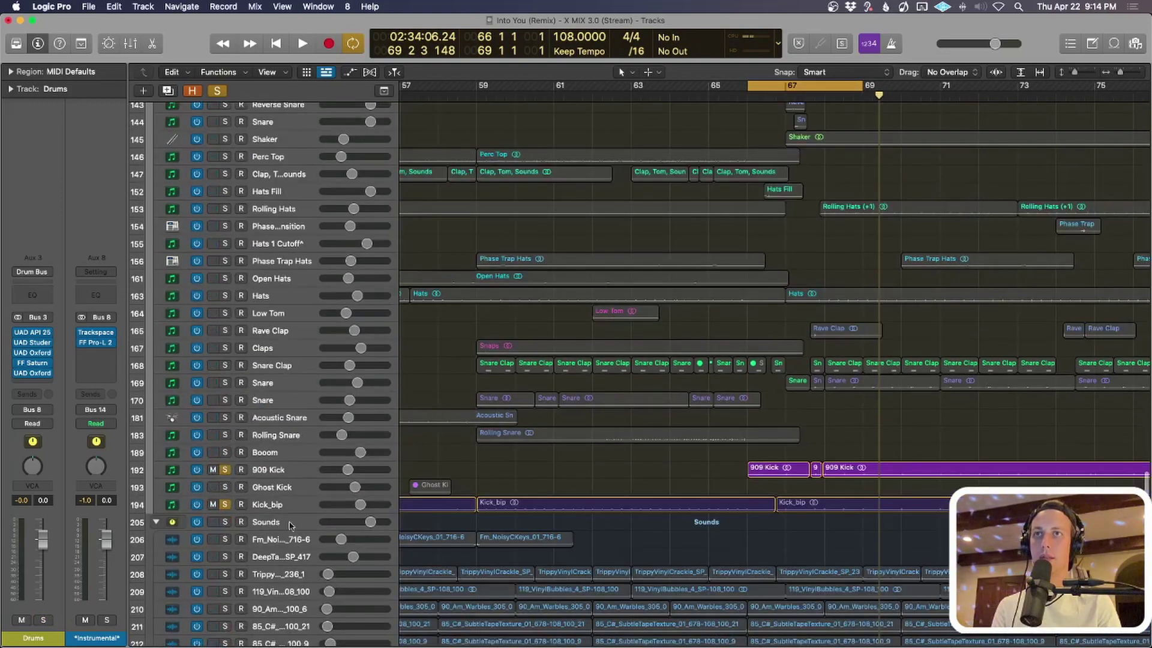
scroll(260, 515, up, 2)
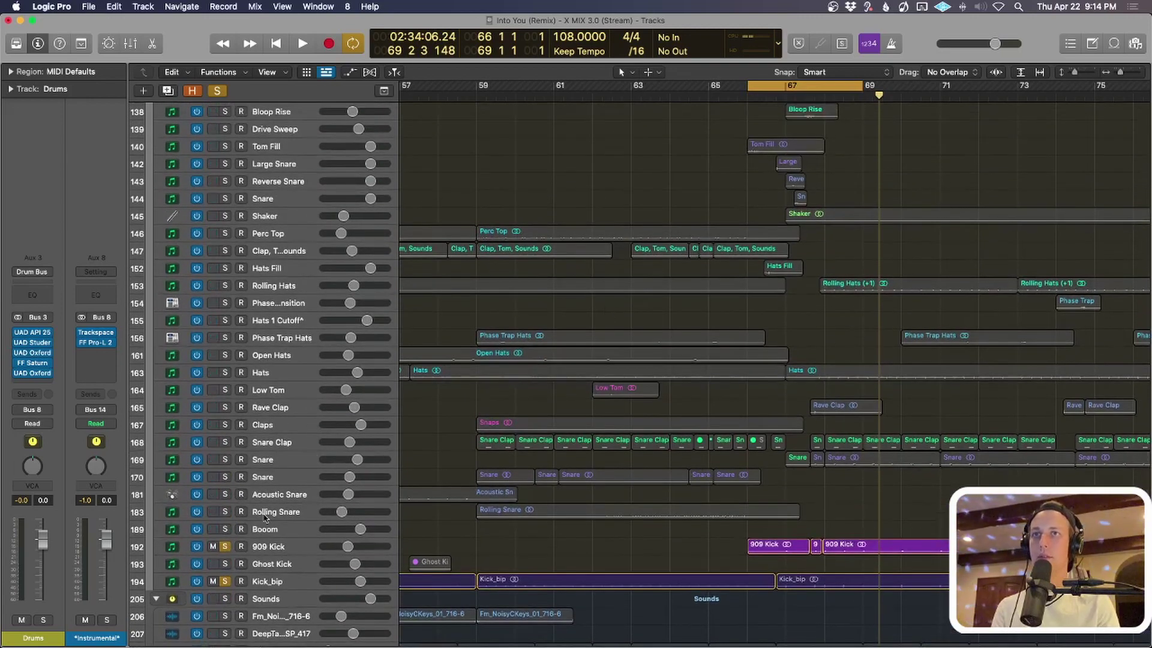
- Solo the clap and snare tracks from Claps down through Booom alongside the kicks
drag(225, 530, 227, 427)
scroll(224, 373, up, 3)
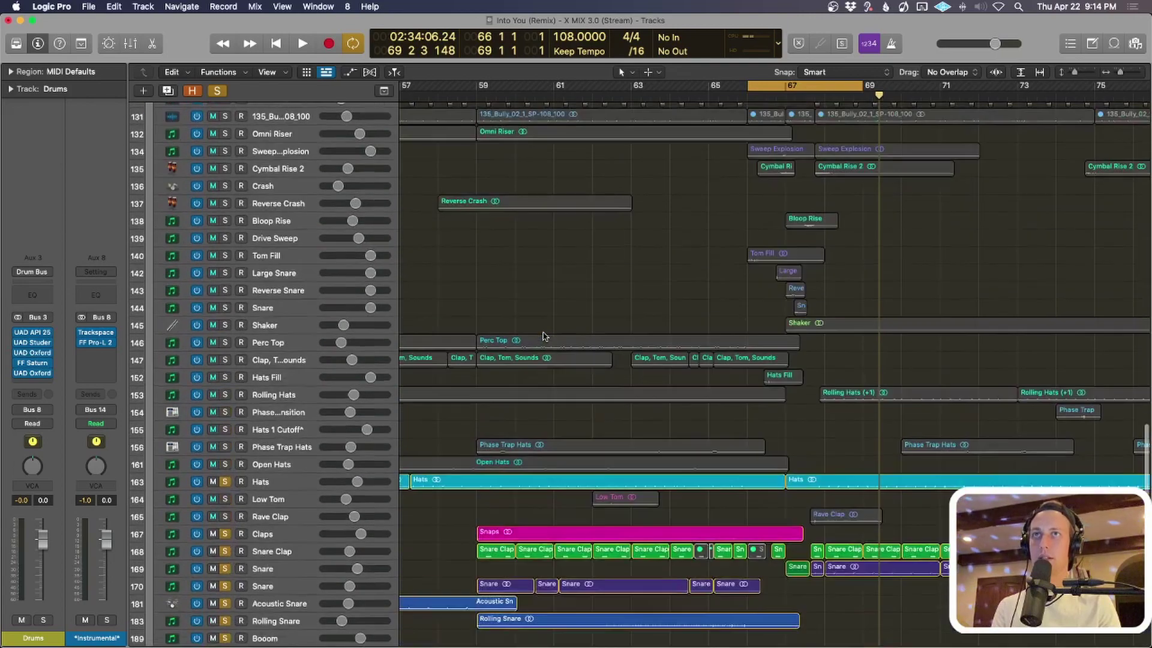
scroll(882, 336, up, 3)
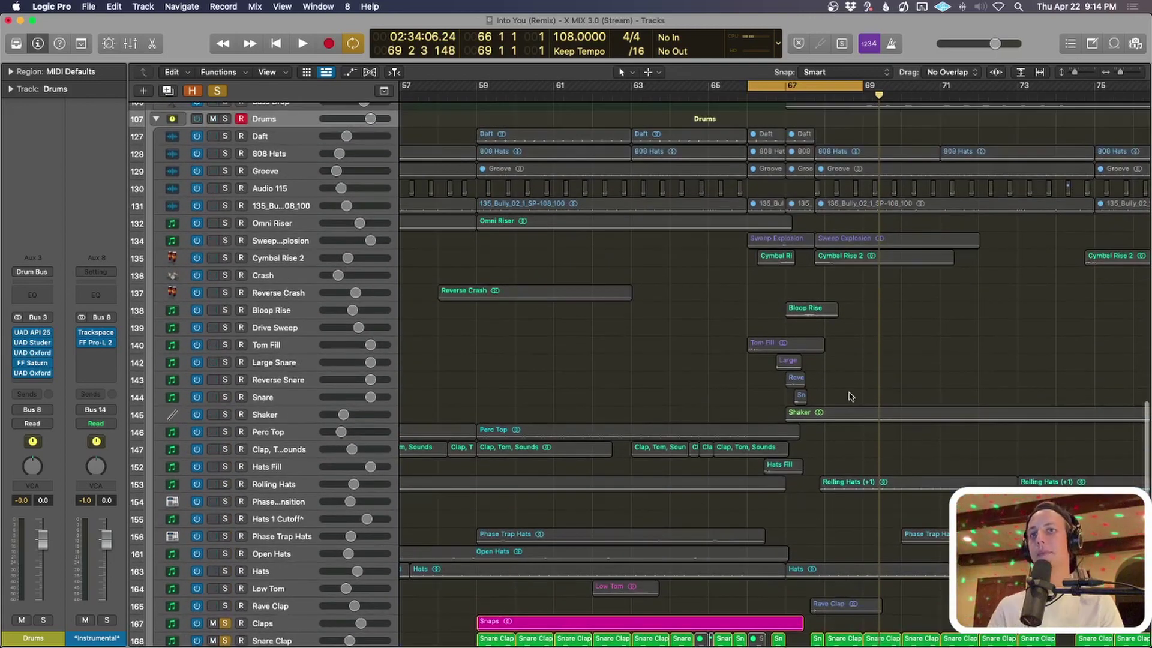
scroll(849, 396, down, 3)
- Play the cycled transition with the claps, snares and kicks soloed
key(space)
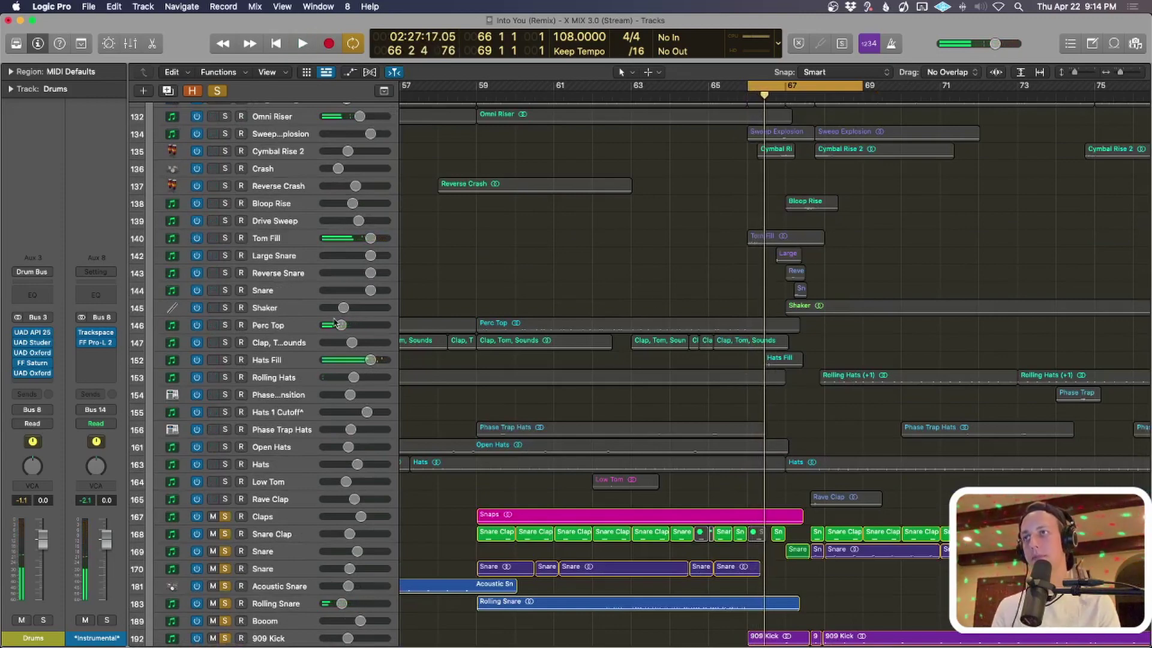
key(space)
scroll(766, 424, up, 3)
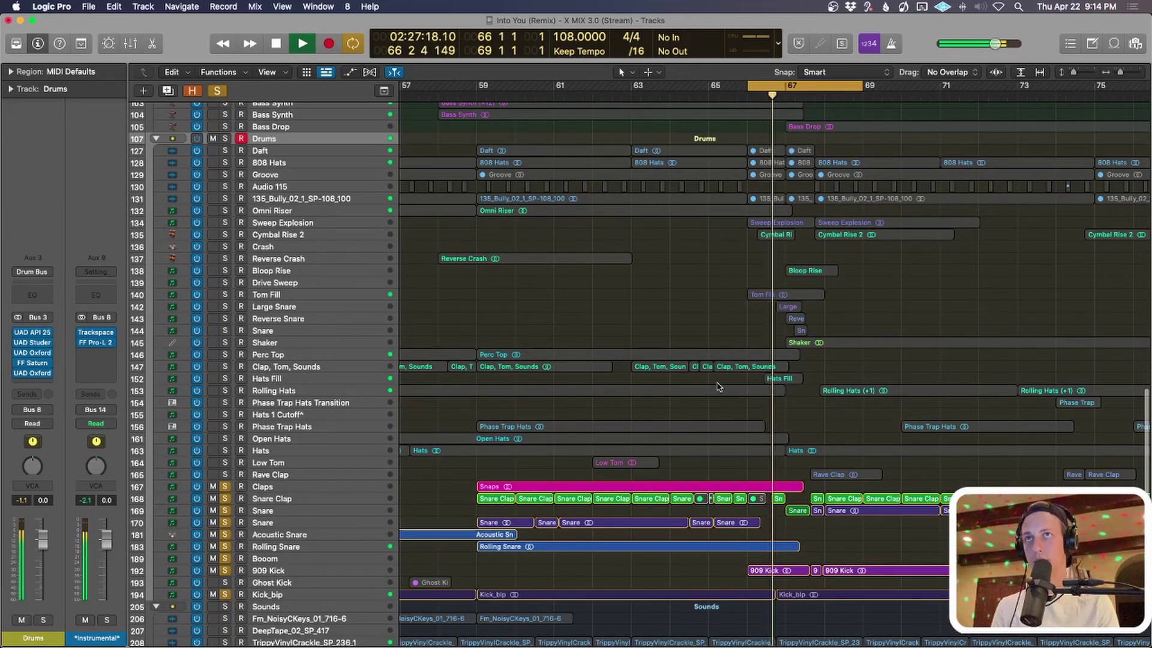
key(space)
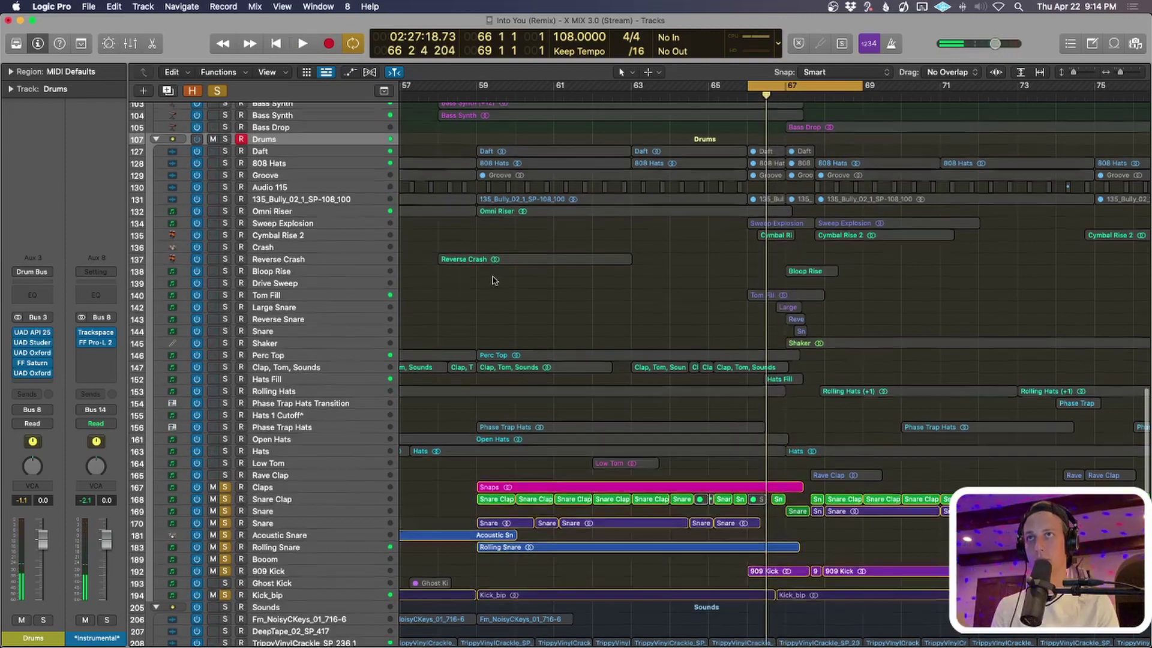
- Collapse the Synths, Guitar, *Instrumental*, BG's and Lead Fx track stacks
key(super+Up)
key(super+Up)
click(155, 166)
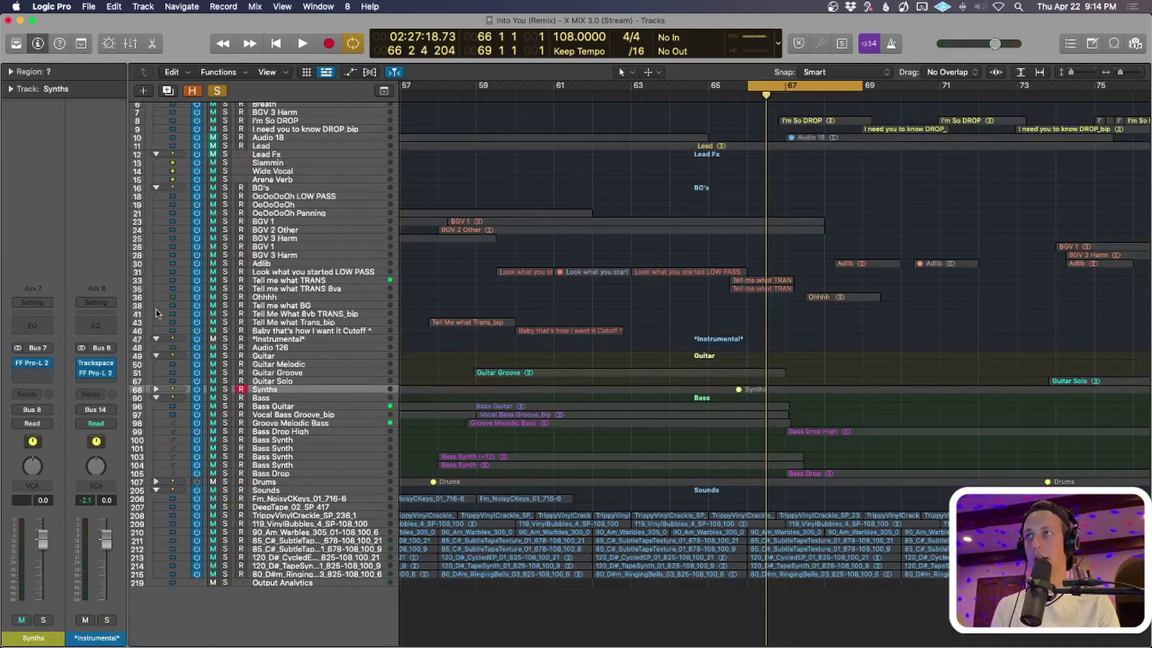
click(156, 356)
click(157, 365)
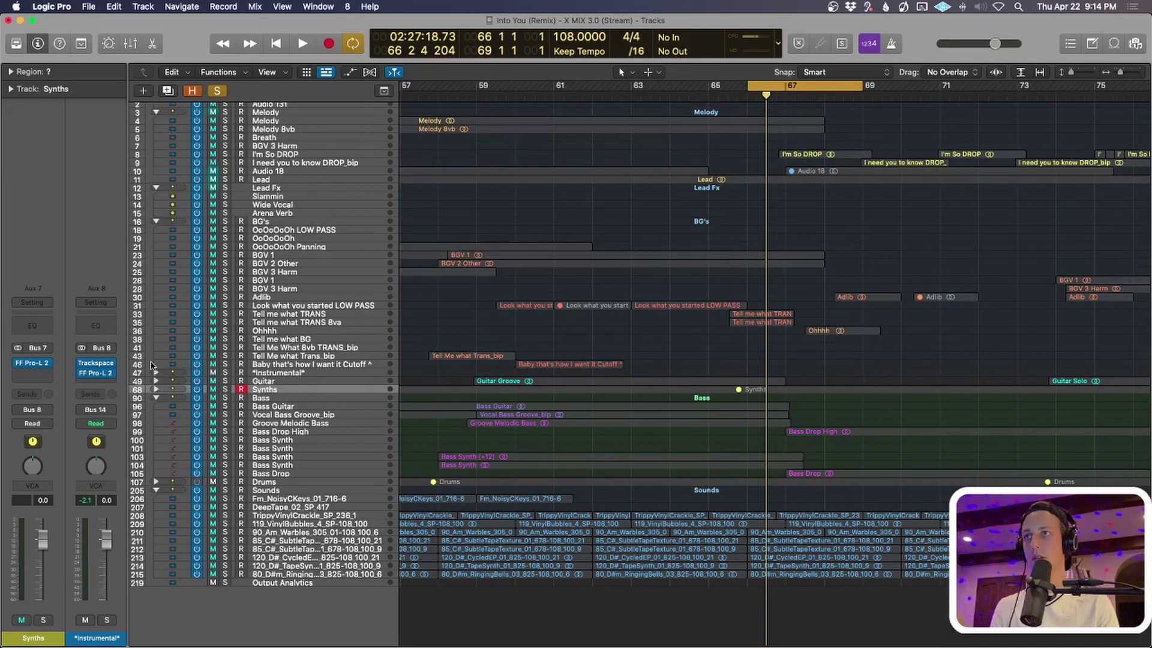
click(157, 221)
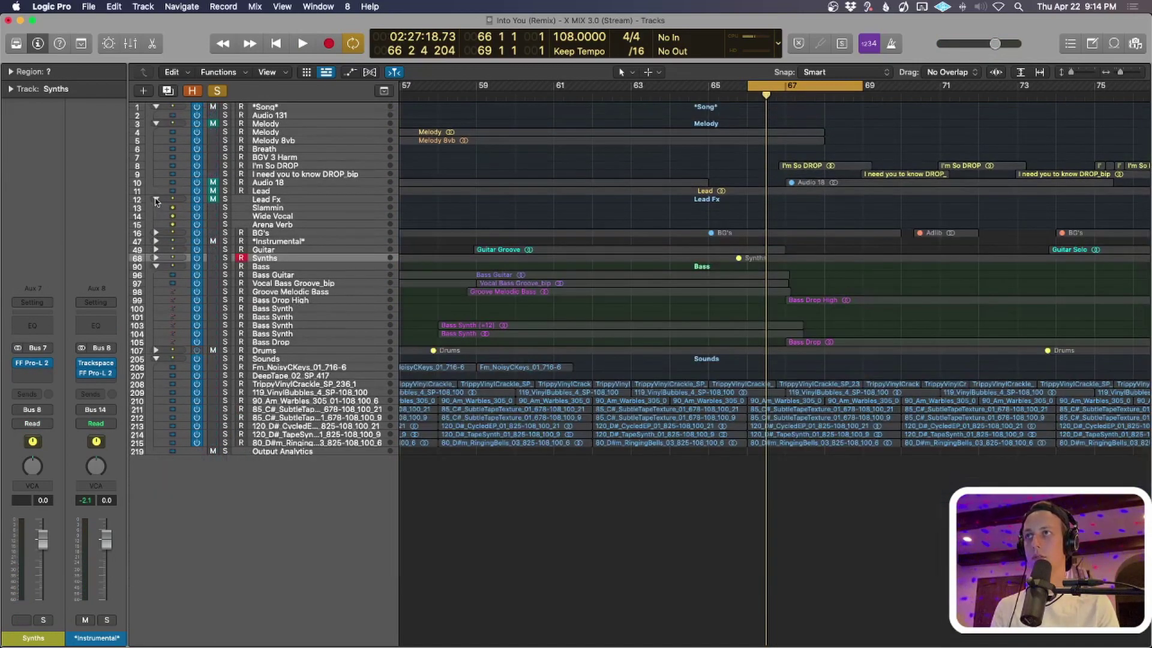
click(155, 200)
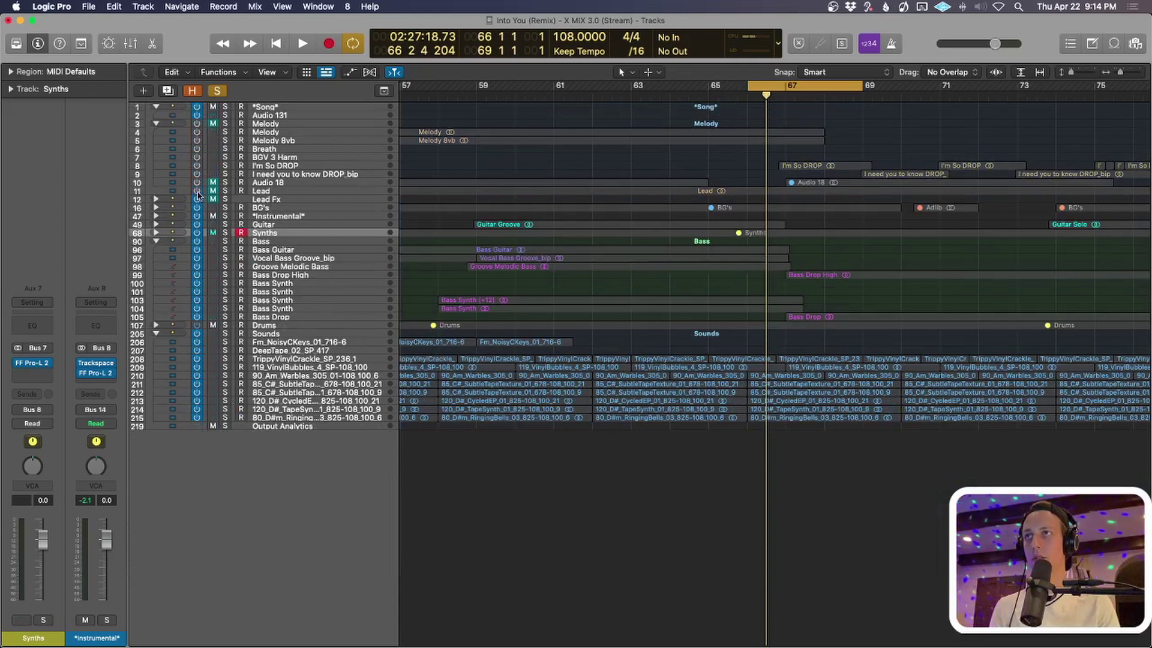
- Switch off the Lead Fx, BG's, Guitar, Synths and Bass track stacks and collapse the Bass stack
click(198, 200)
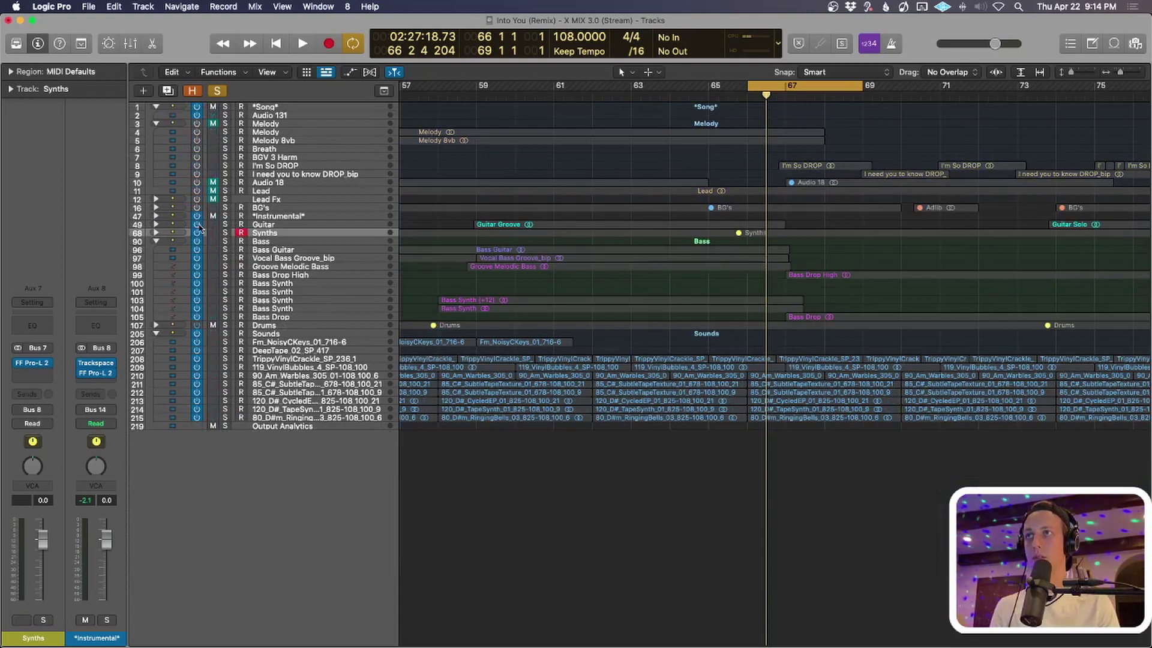
click(198, 225)
key(ctrl+m)
click(197, 241)
click(155, 241)
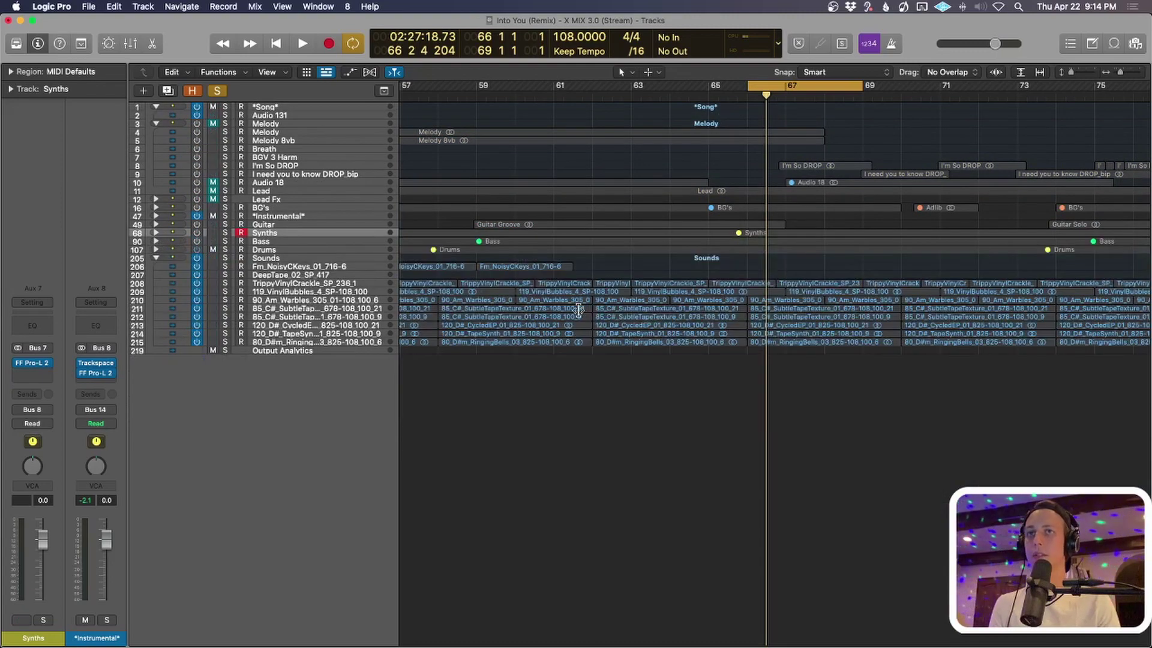
- Expand the Drums track stack and select it
key(super+Down)
key(super+Down)
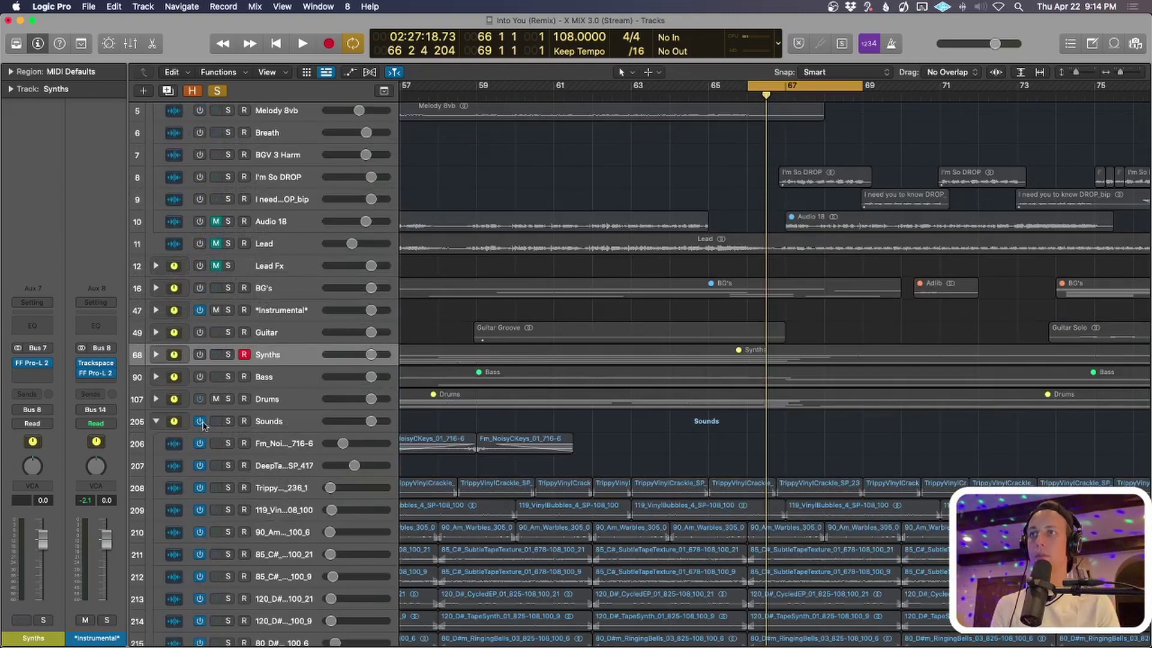
key(ctrl+m)
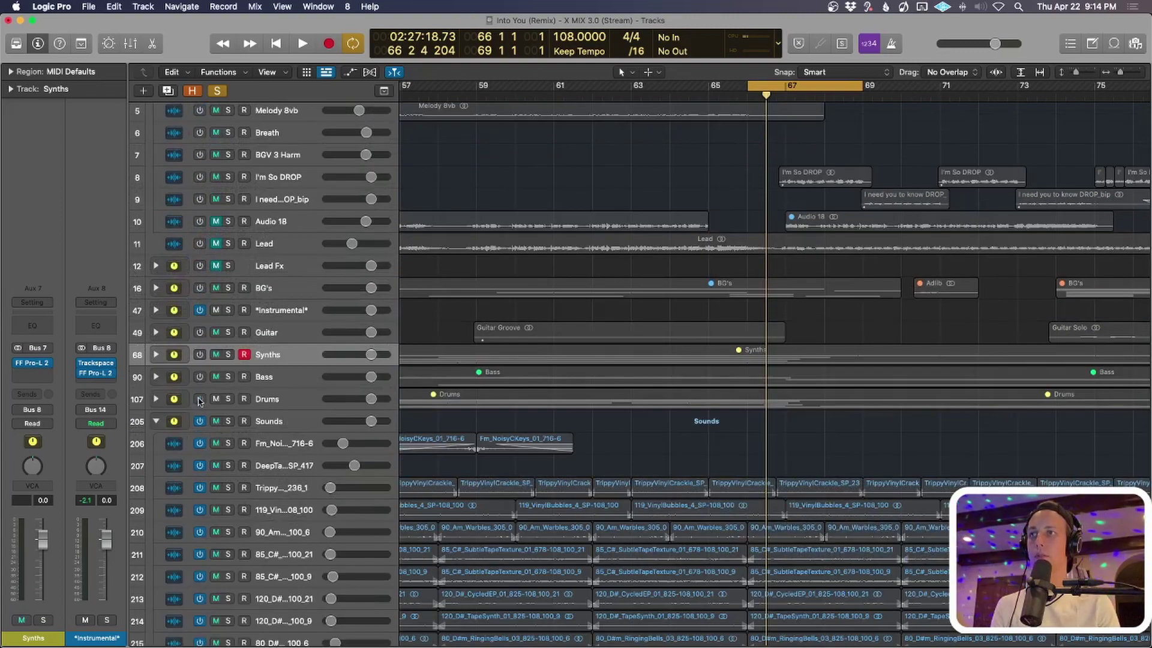
click(156, 400)
scroll(419, 424, down, 2)
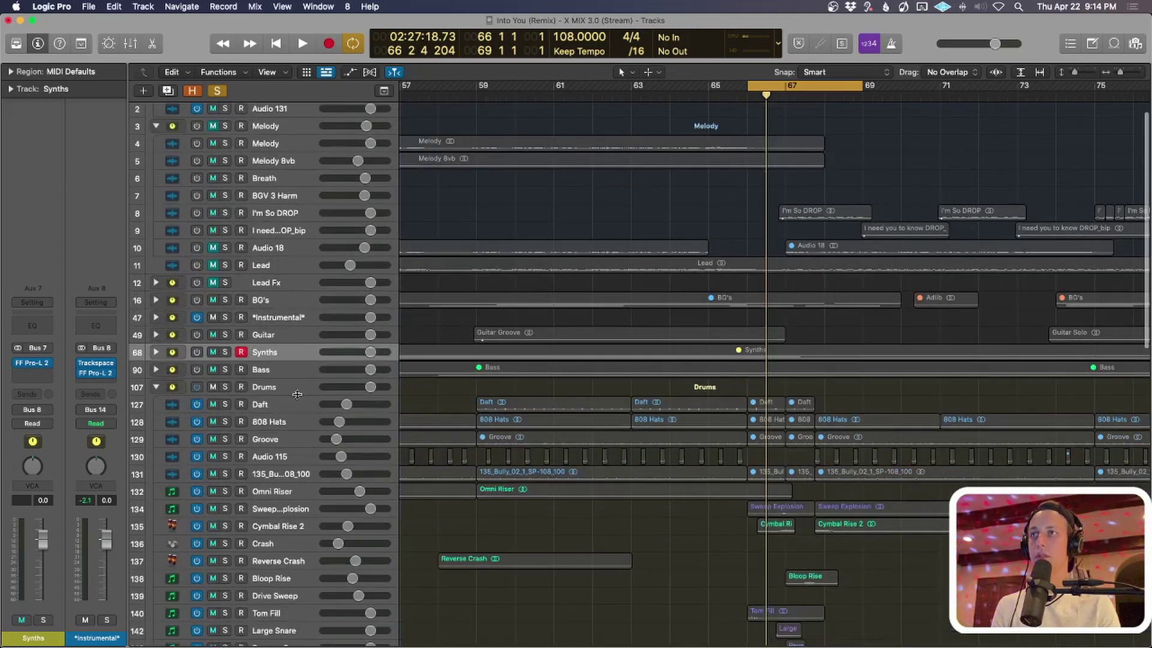
click(283, 387)
scroll(663, 401, down, 6)
scroll(737, 408, down, 4)
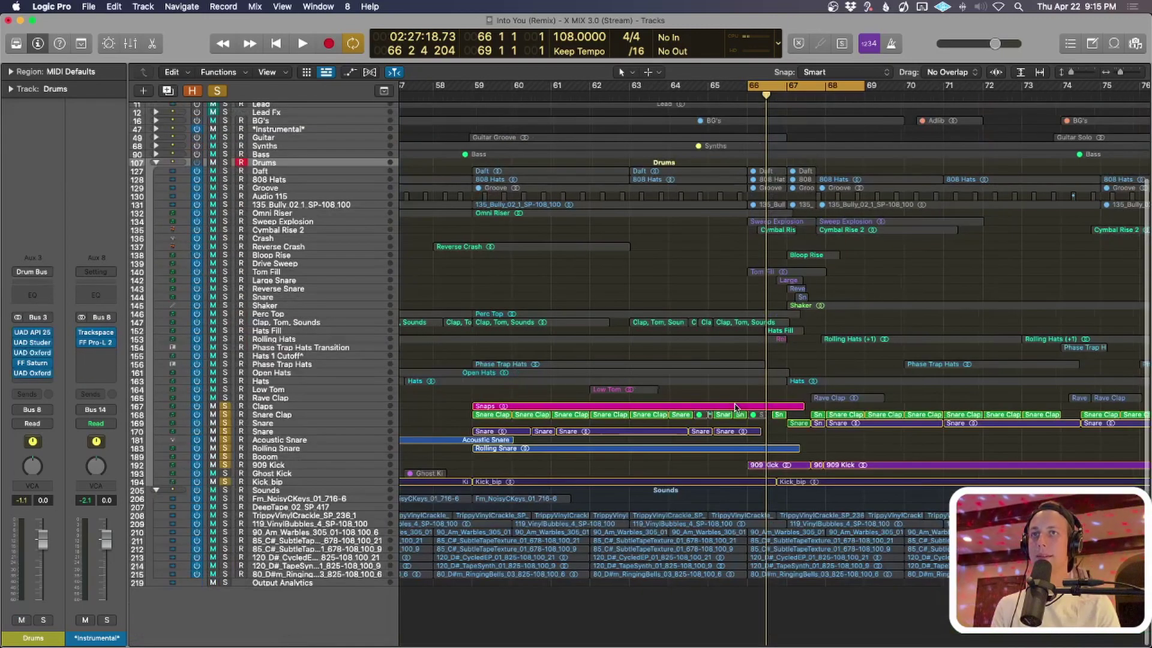
- Play the soloed kicks, claps and snares from bar 66 into the drop
key(space)
ctrl+alt+click(969, 327)
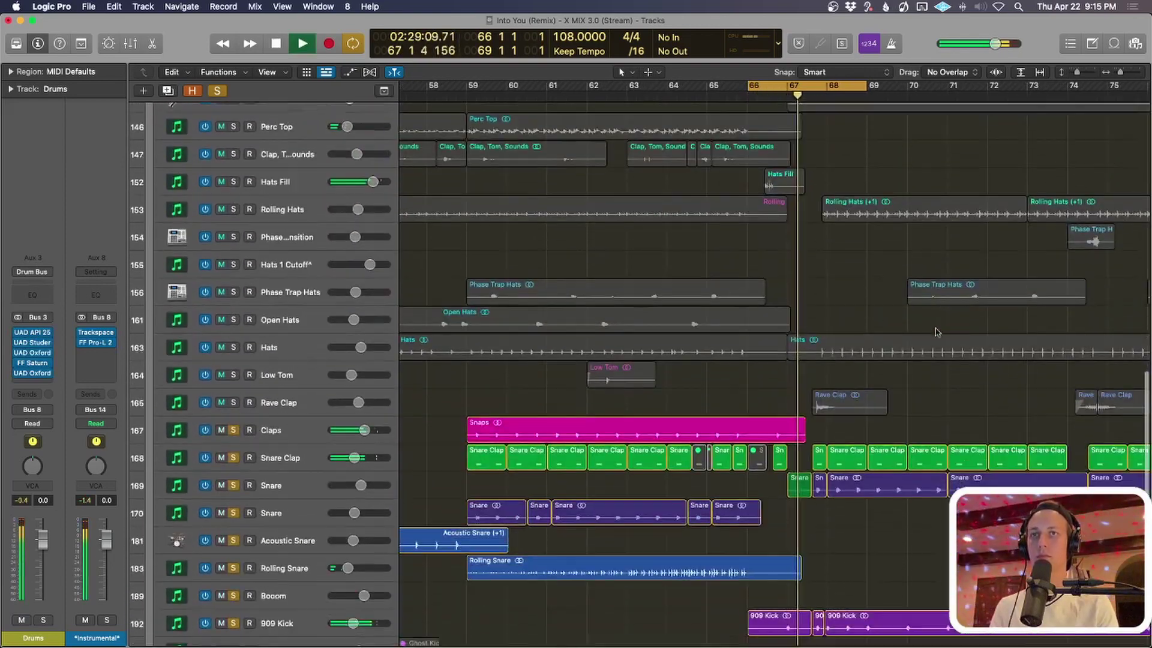
key(space)
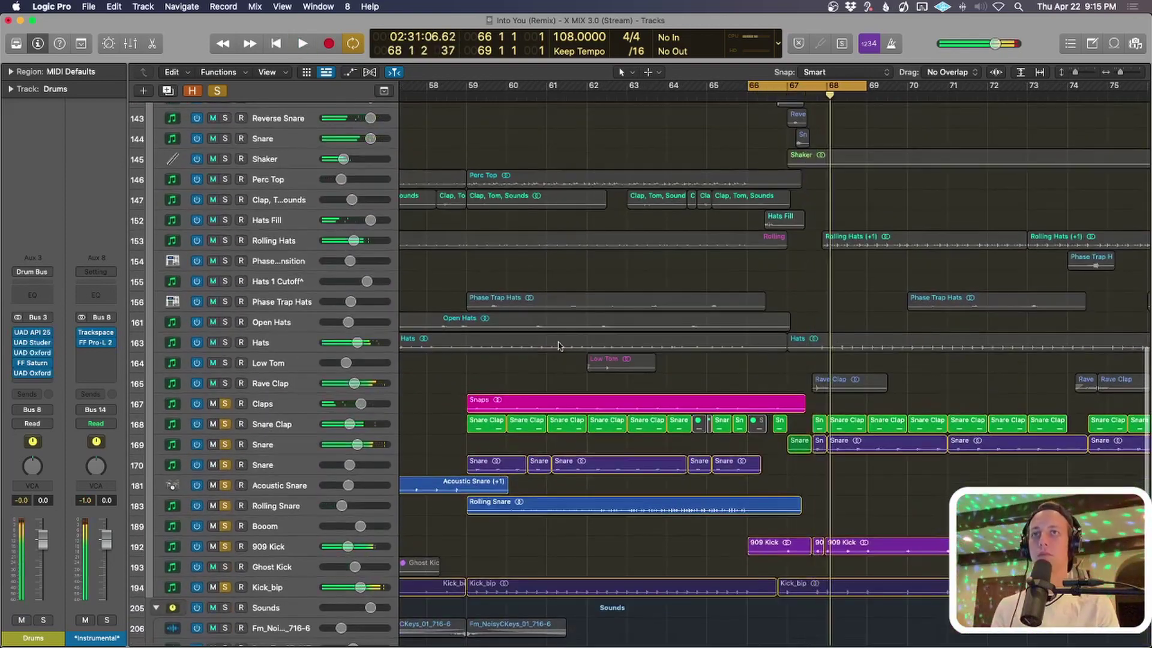
ctrl+alt+click(528, 368)
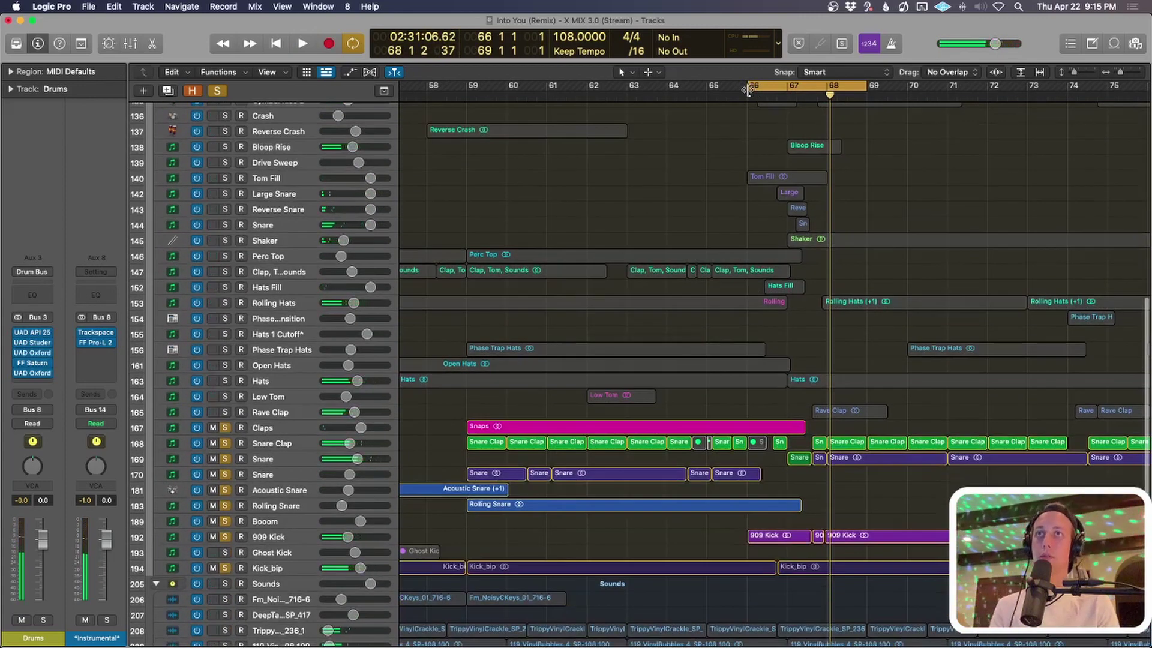
- Extend the start of the cycle range to bar 65, keeping its end at bar 69
drag(749, 90, 707, 93)
key(super+Up)
key(super+Up)
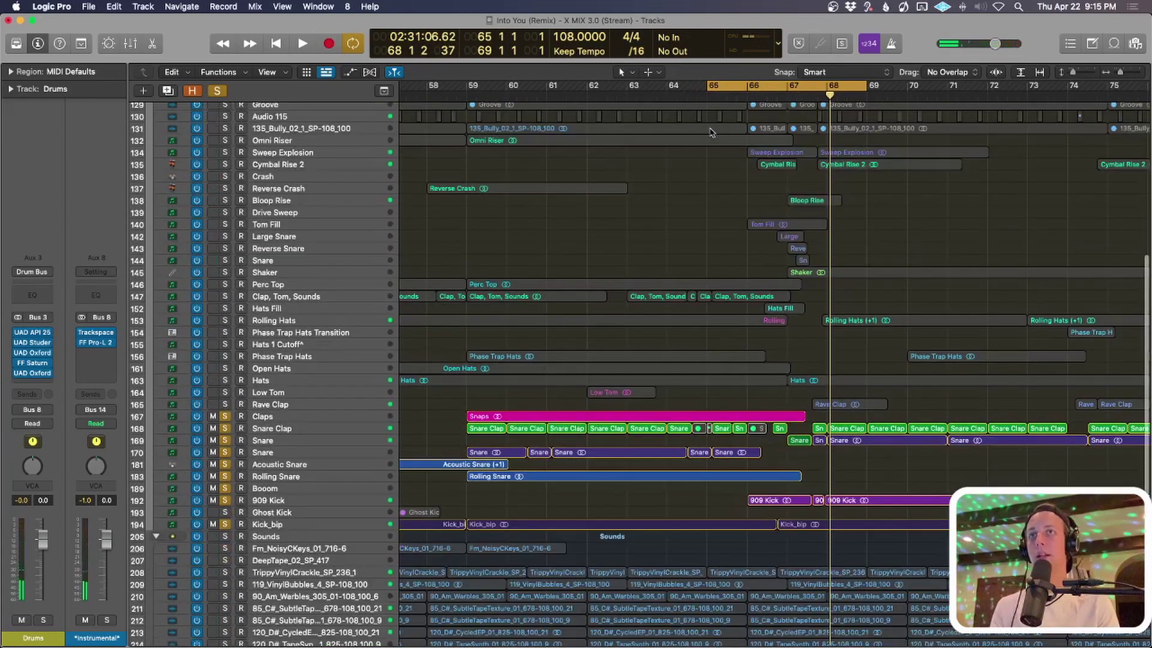
- Solo the Tom Fill track and play the cycle from bar 65 to hear it with the other drums
scroll(162, 262, up, 3)
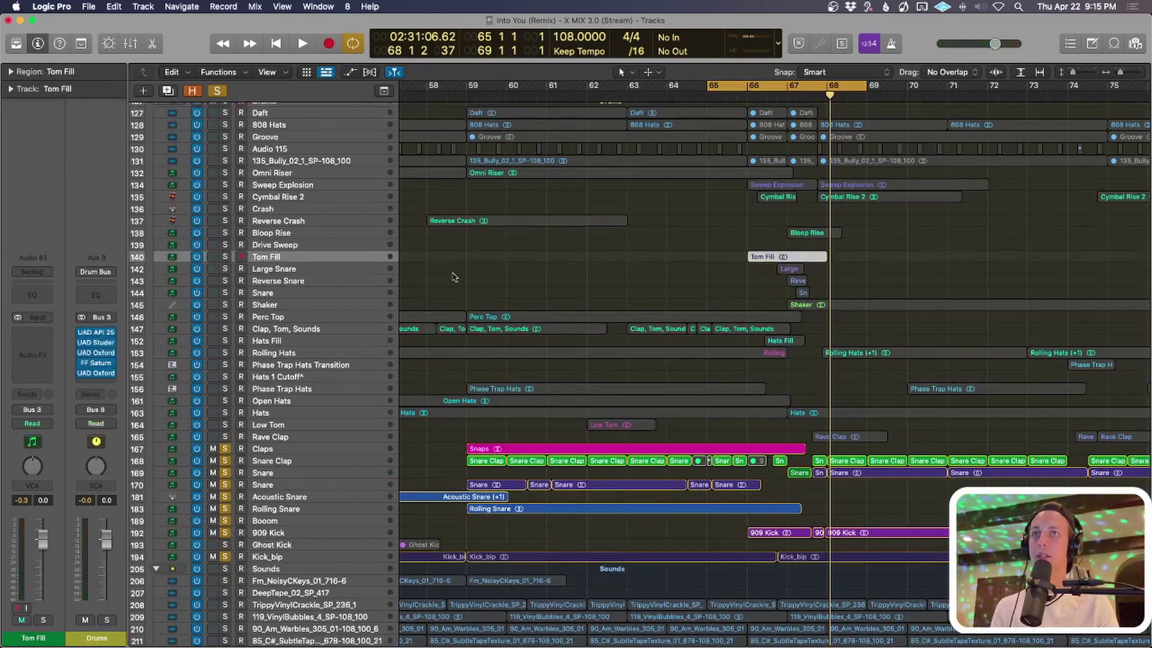
key(super+Down)
scroll(521, 313, up, 4)
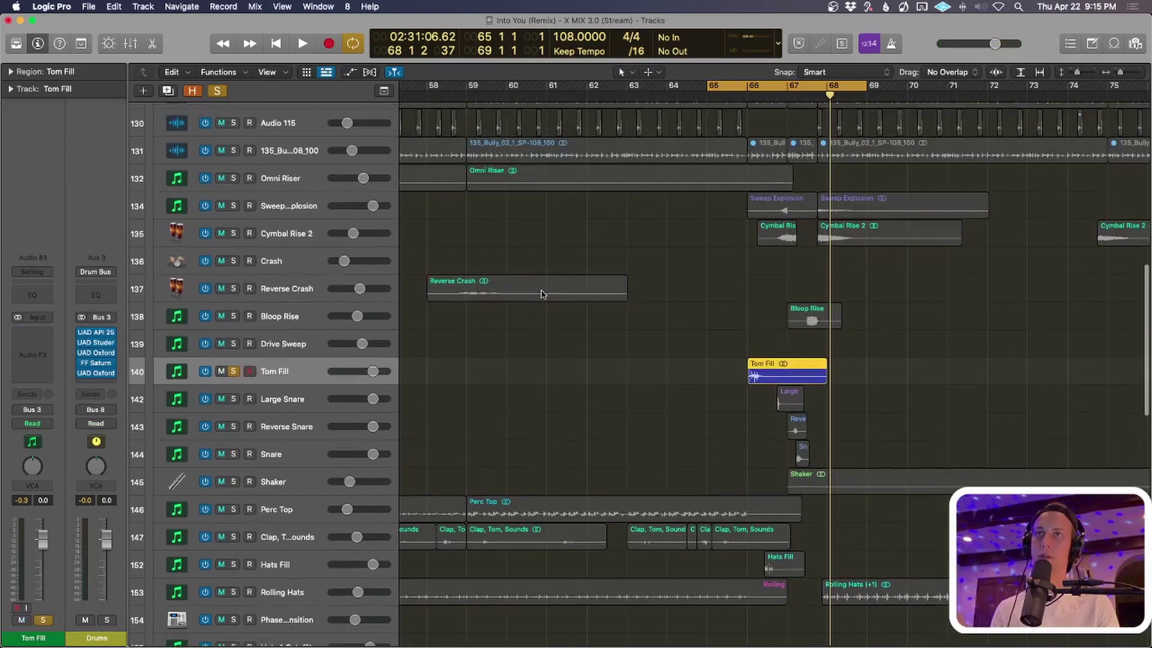
key(space)
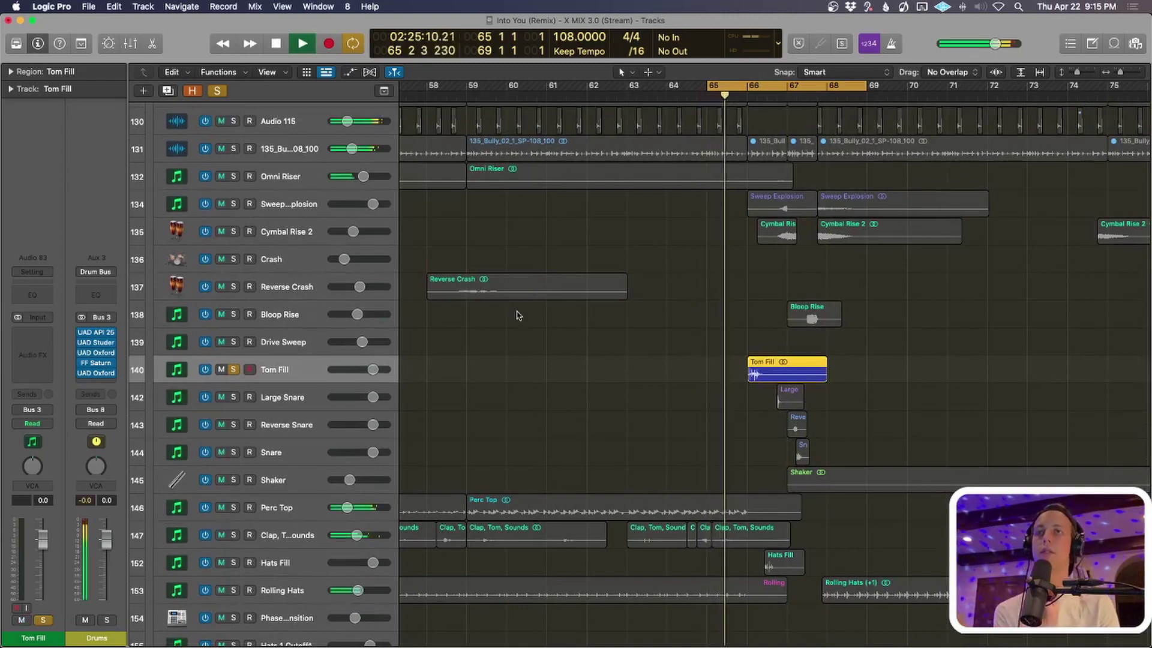
scroll(520, 319, down, 6)
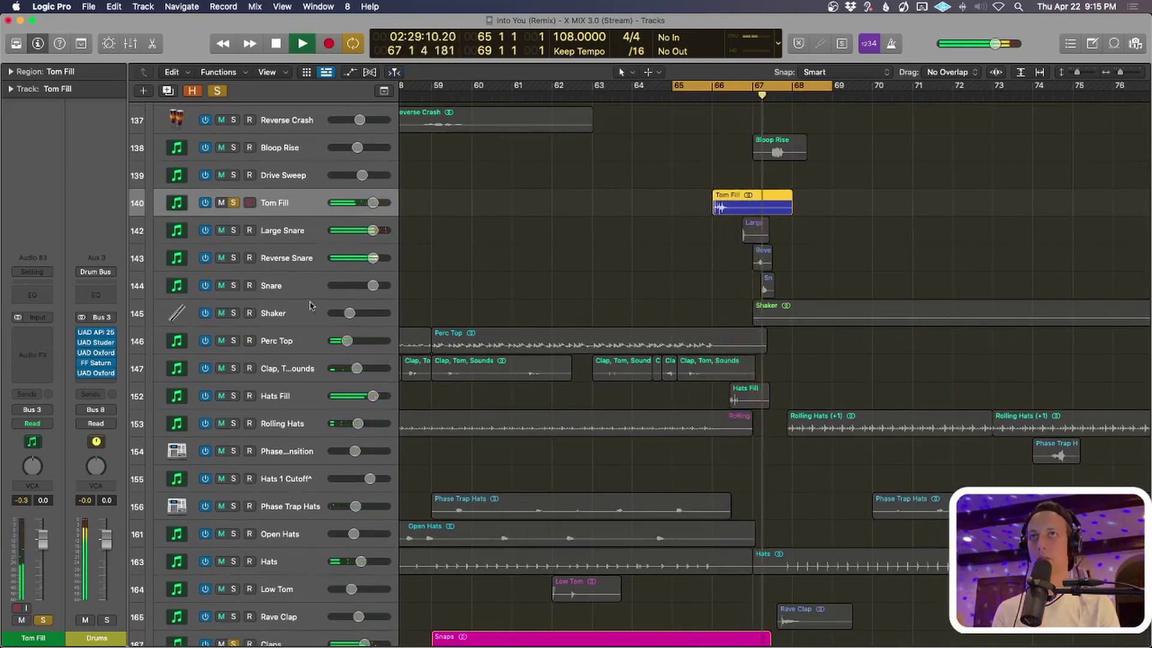
key(space)
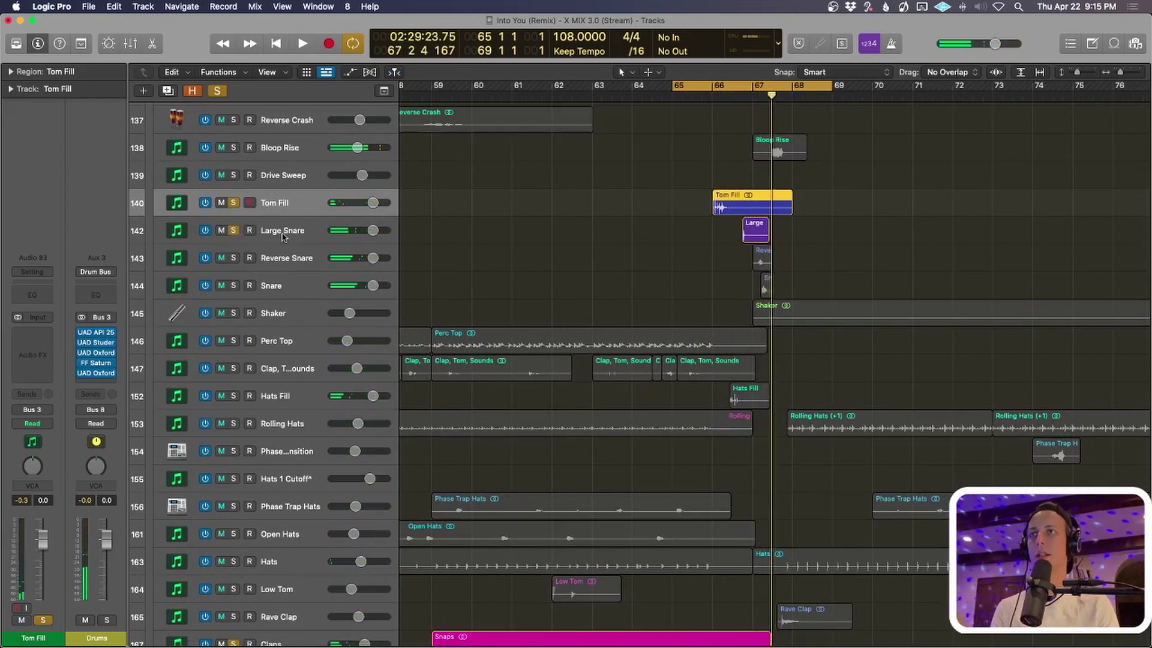
- Select the soloed Large Snare track and play from the start of its region
click(283, 237)
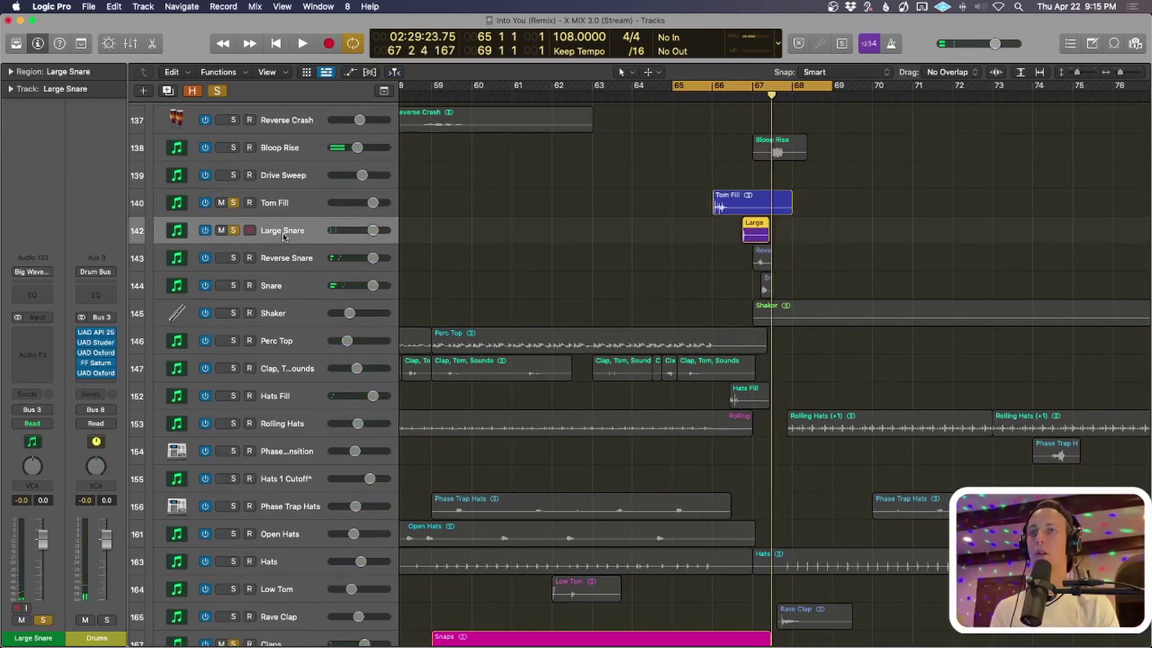
key(shift+space)
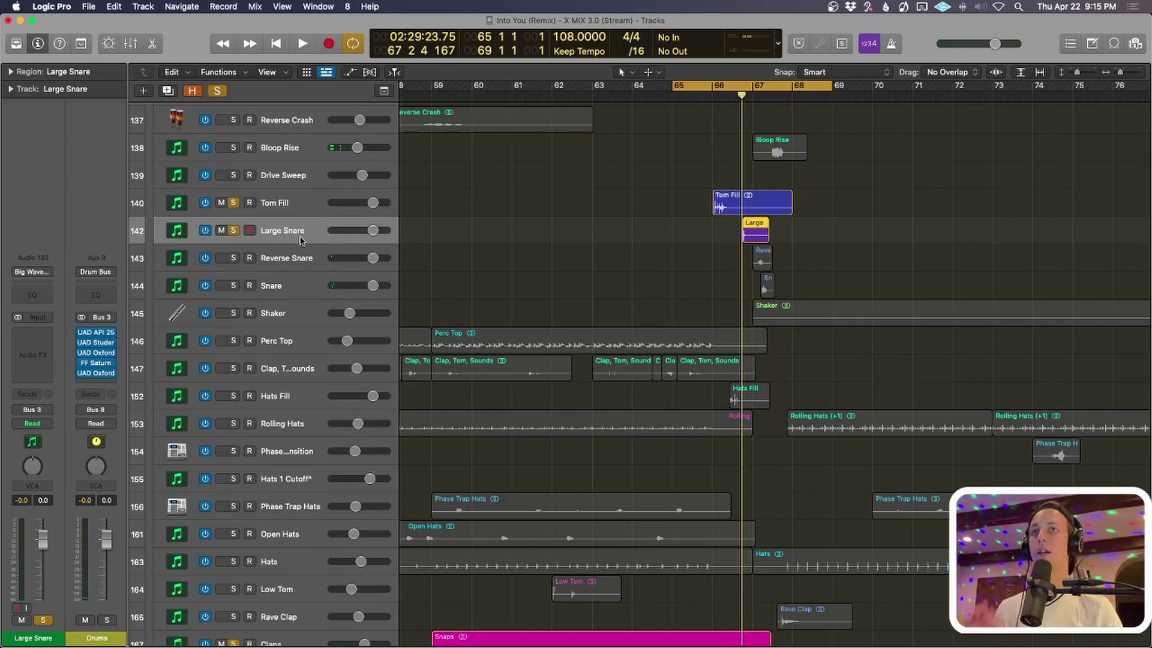
key(space)
key(space)
- Solo the Reverse Snare track and play the fill around bar 67 with the cycle off
click(294, 256)
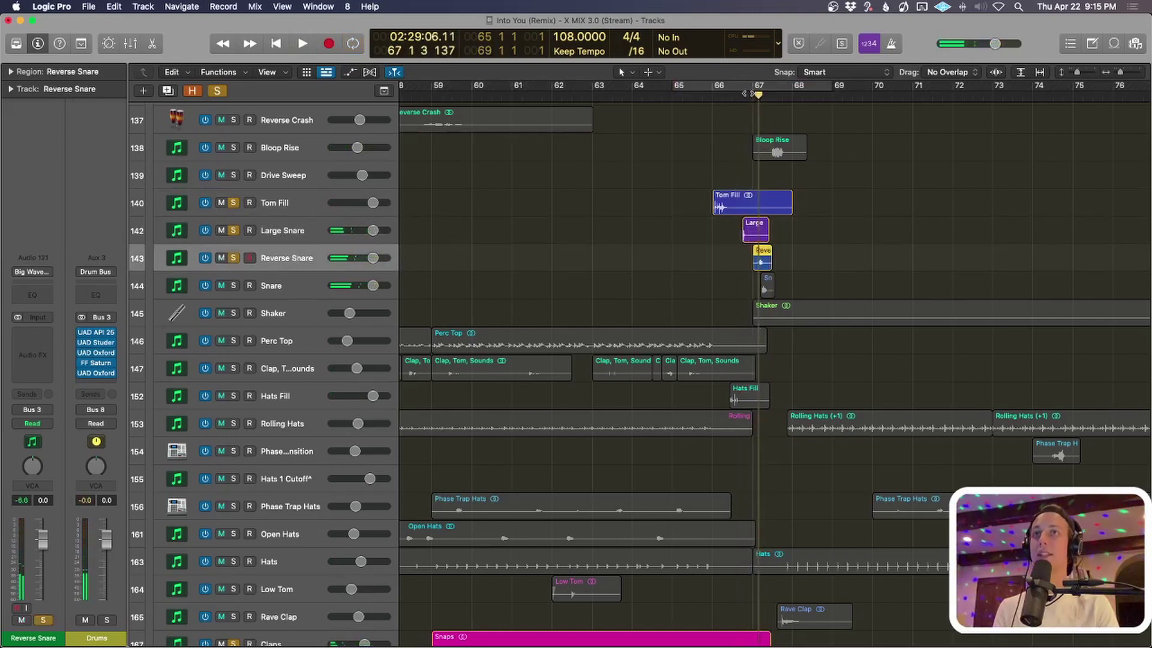
key(space)
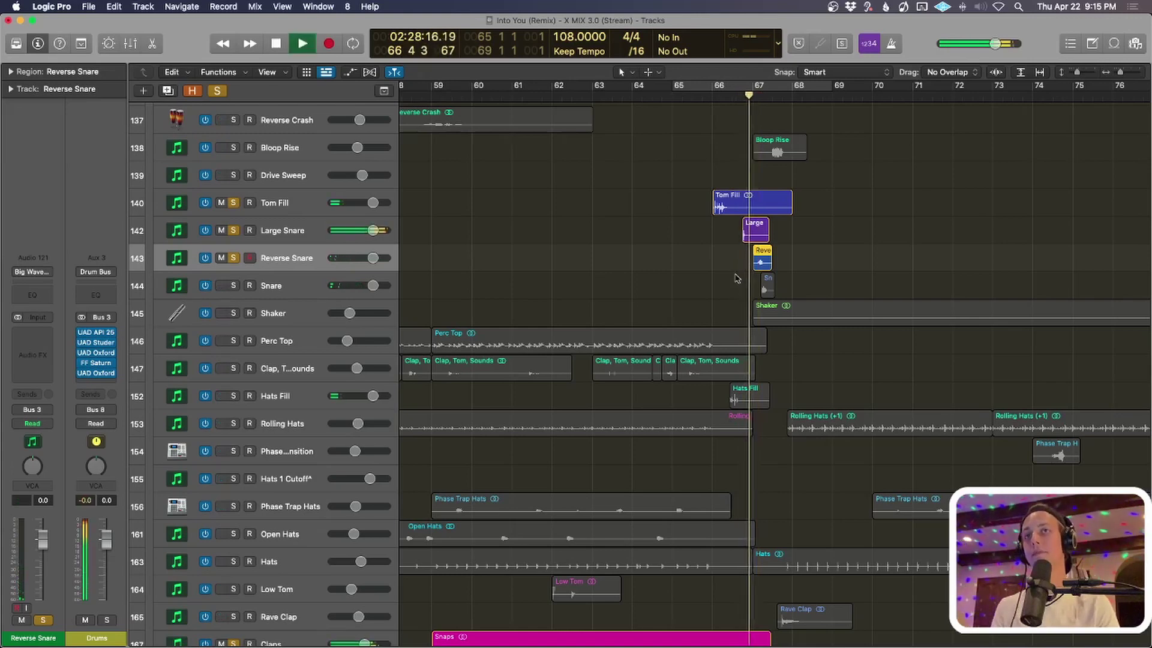
key(space)
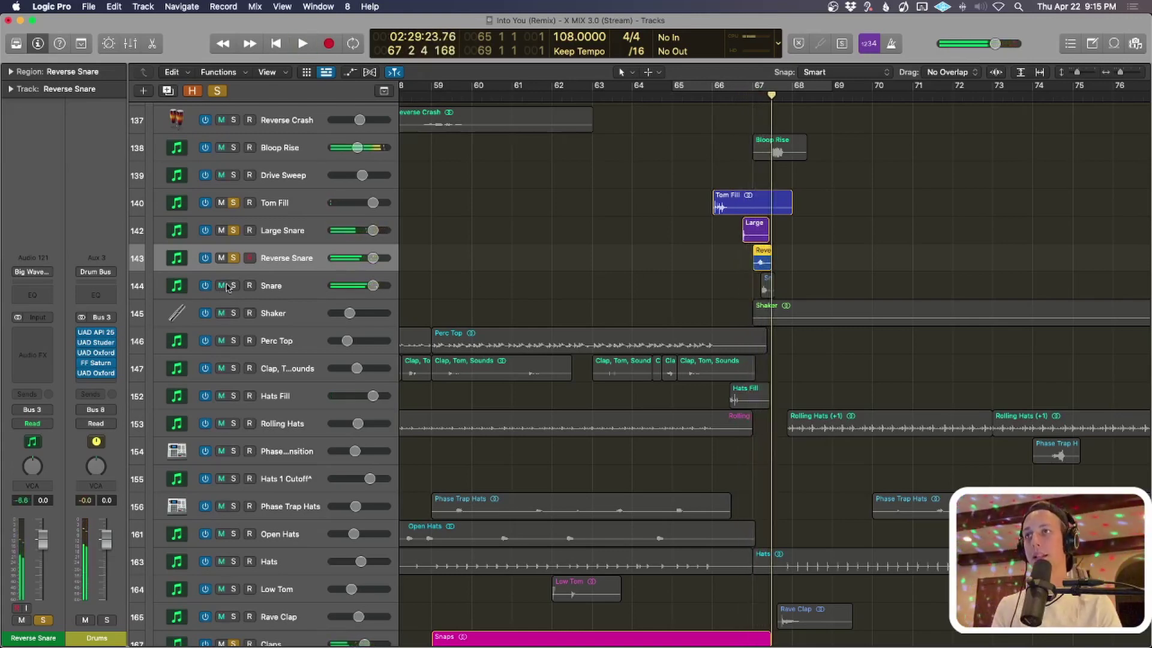
- Solo the Snare track beneath Reverse Snare and play the fill from bar 67
click(750, 94)
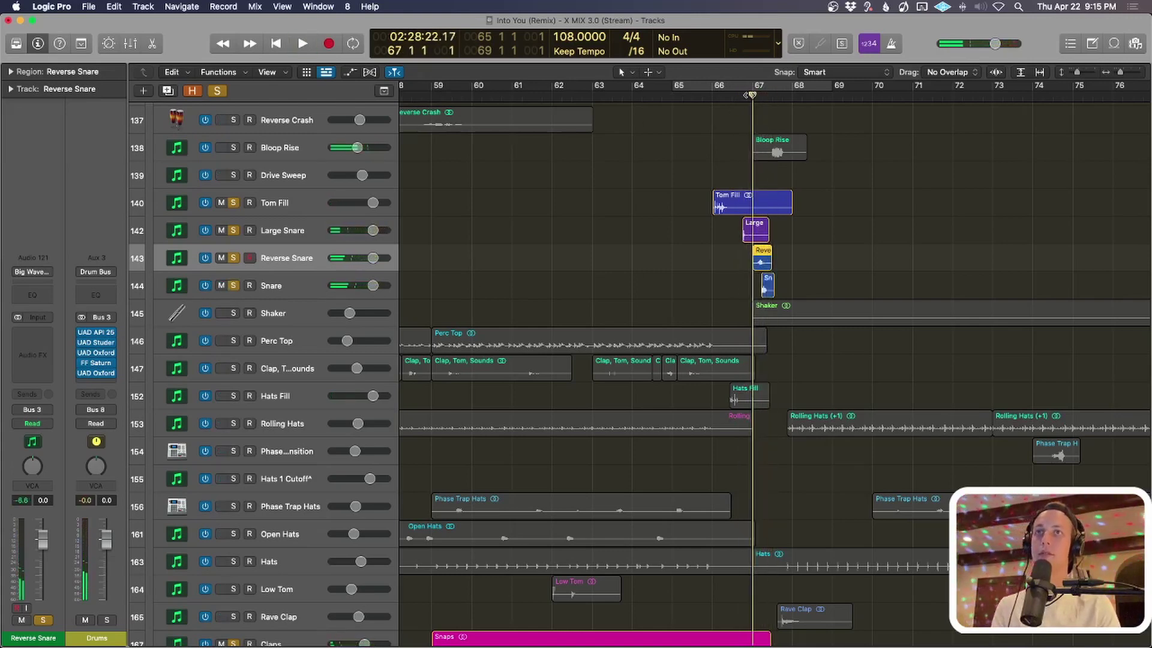
key(space)
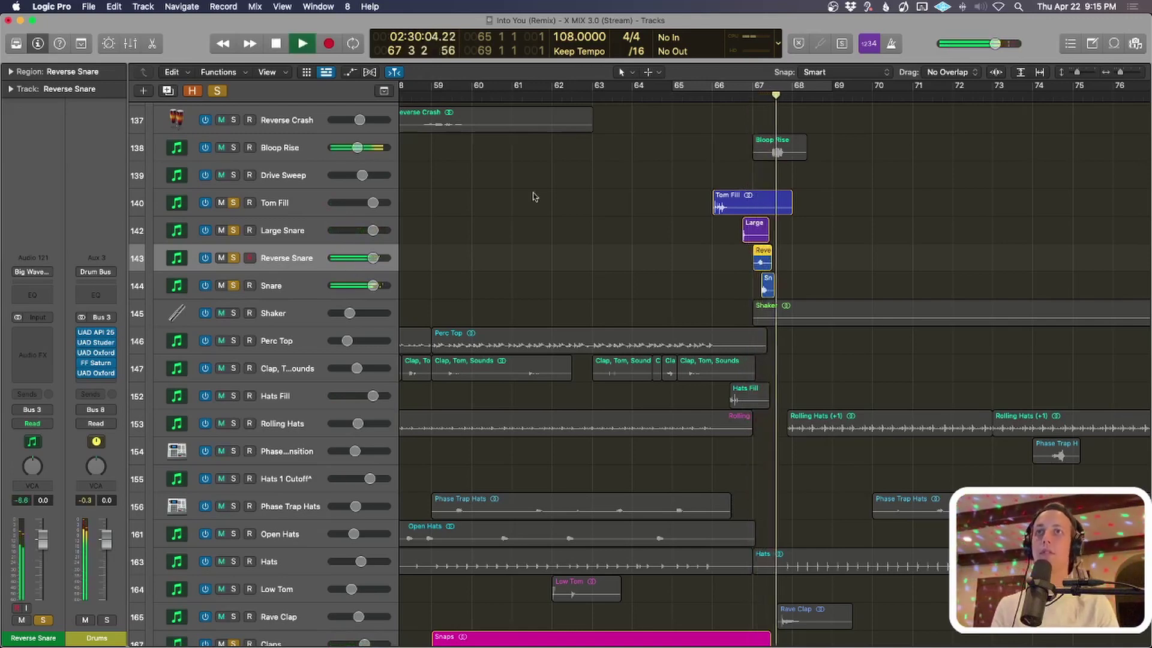
key(space)
- Solo the Bloop Rise track and play it with the snare fill from bar 67
click(313, 151)
key(comma)
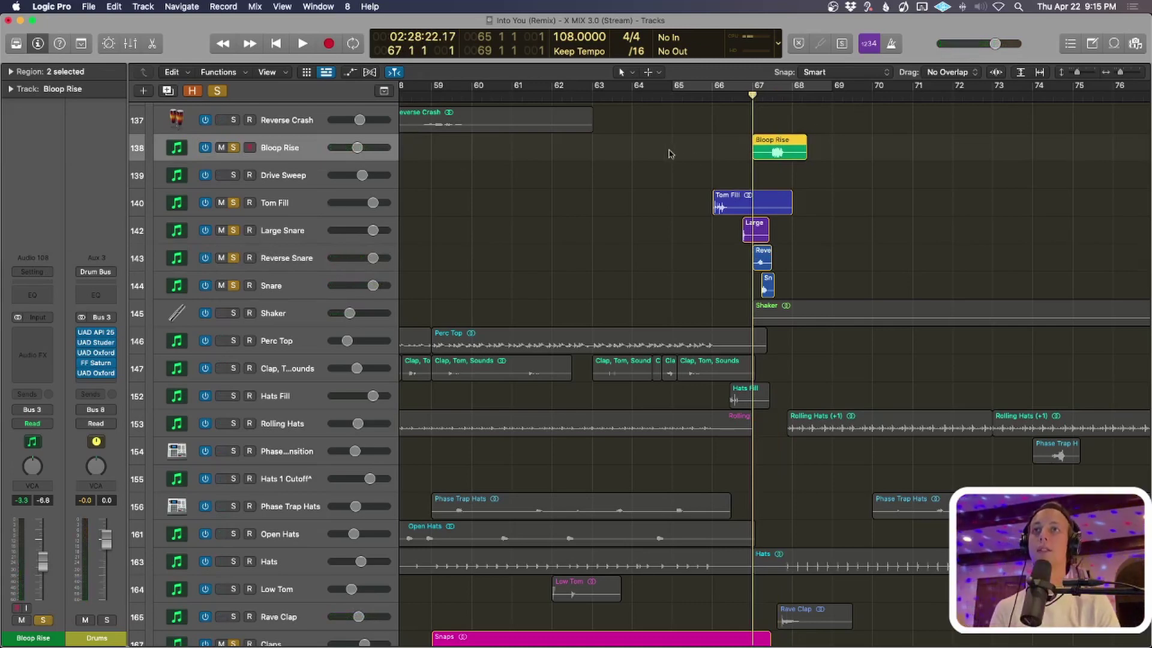
key(space)
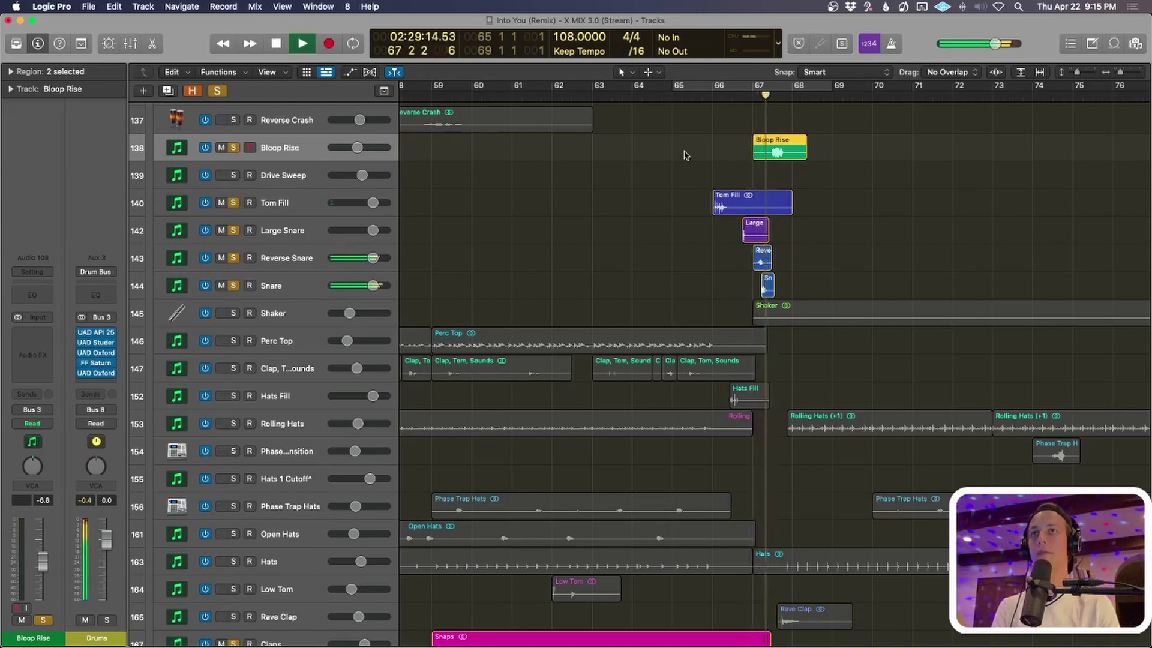
key(space)
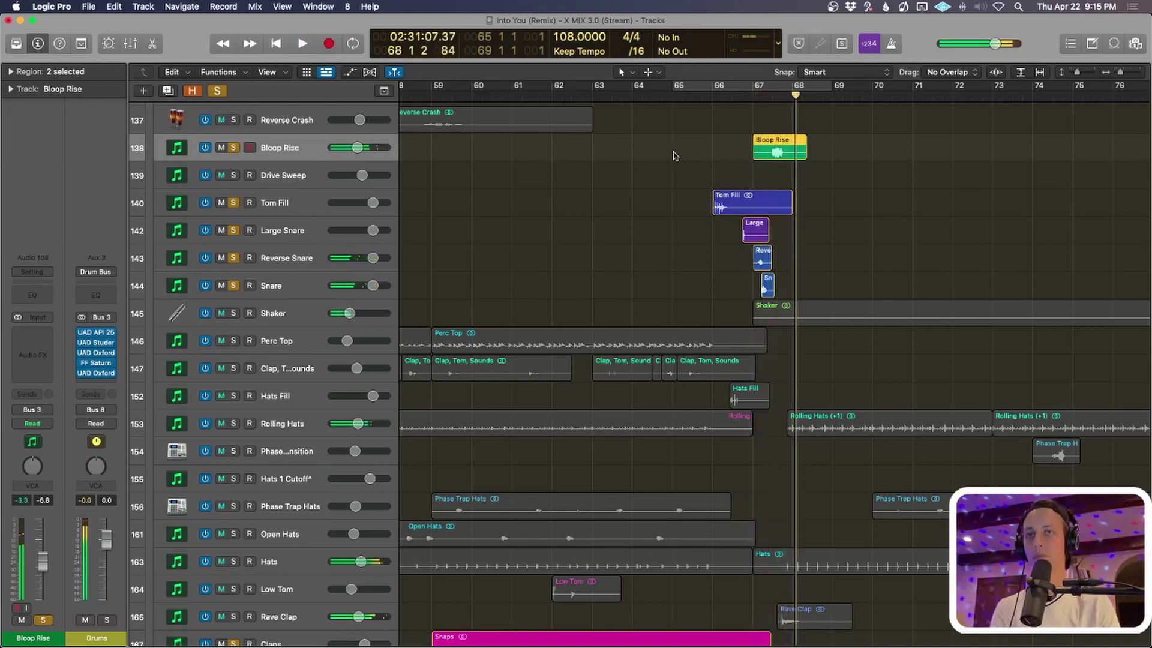
- Solo the Rave Clap track
click(234, 616)
scroll(484, 571, down, 2)
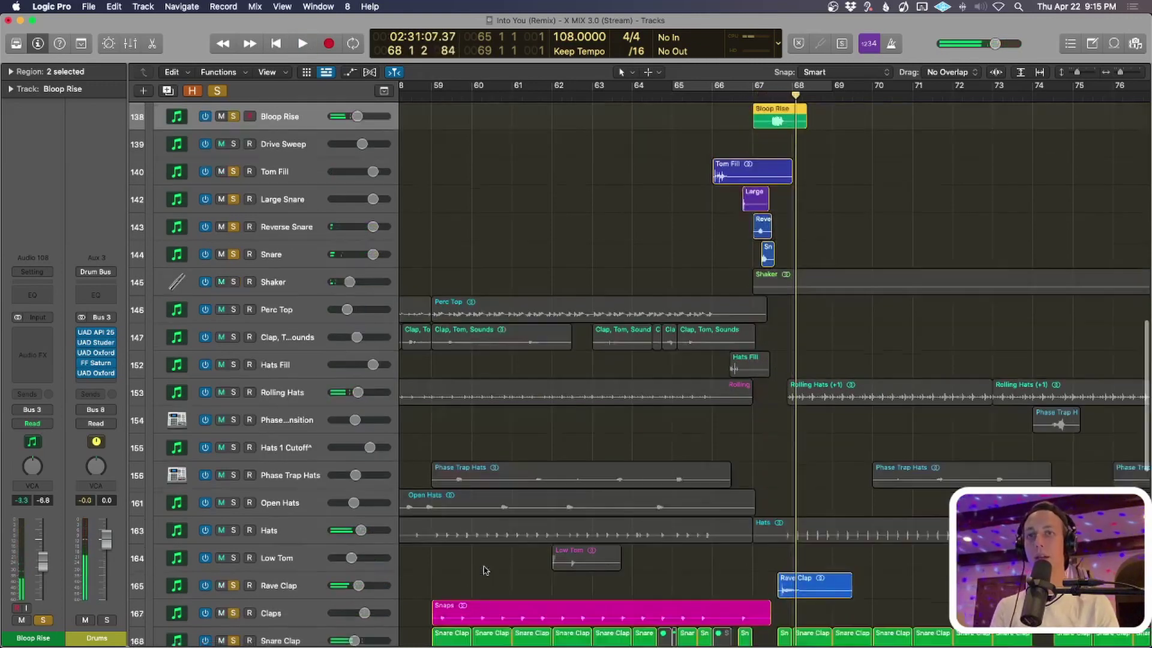
- Play the soloed drum fill layers together with the Rave Clap from about bar 66 into the drop
scroll(558, 607, down, 3)
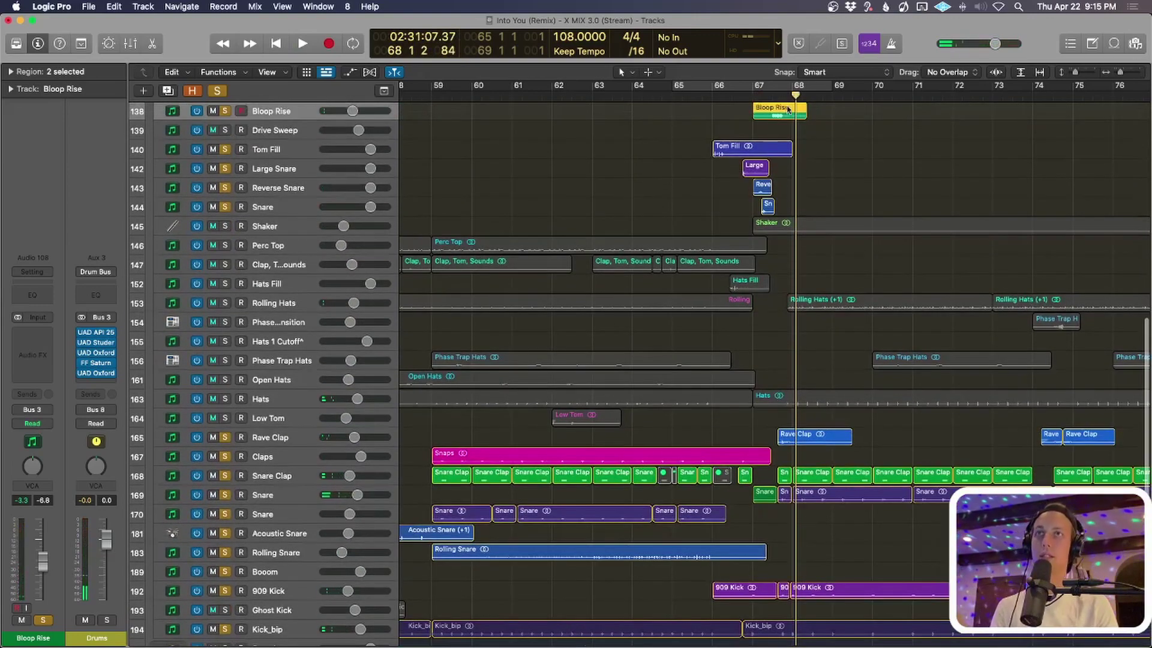
click(733, 90)
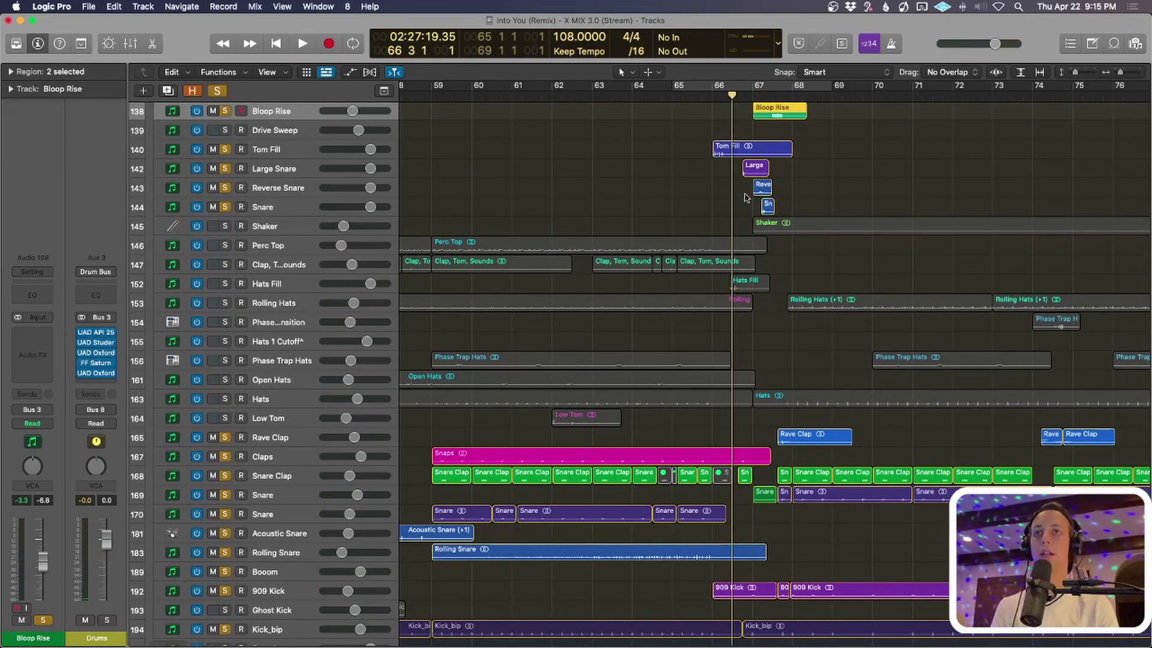
key(super+Right)
key(super+Right)
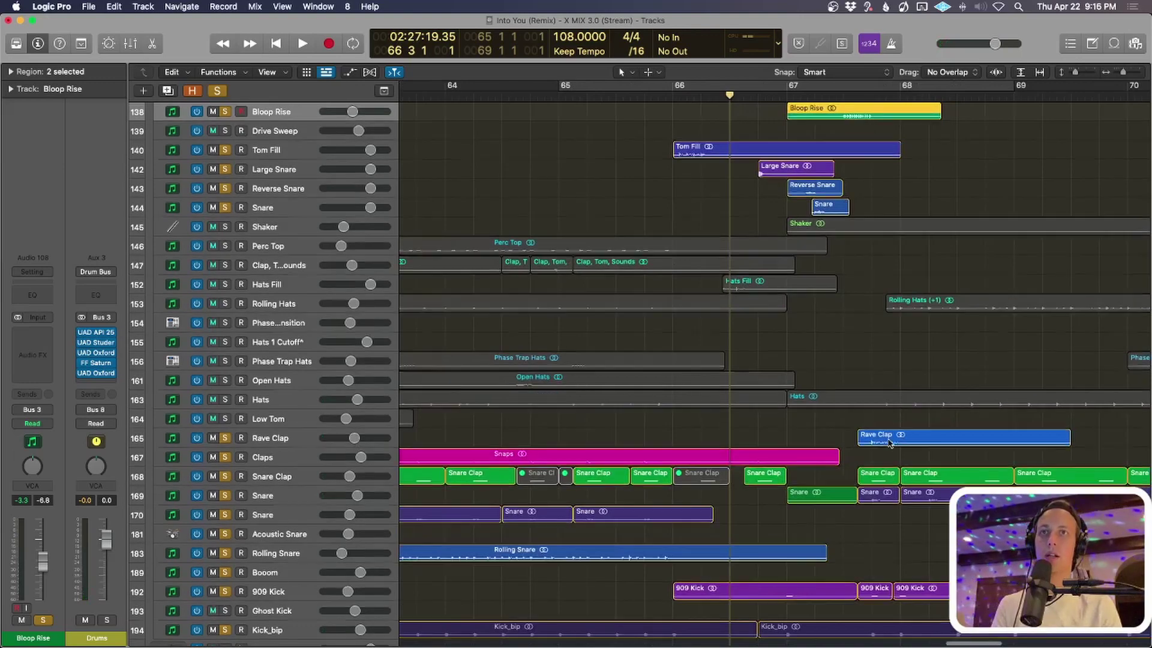
key(space)
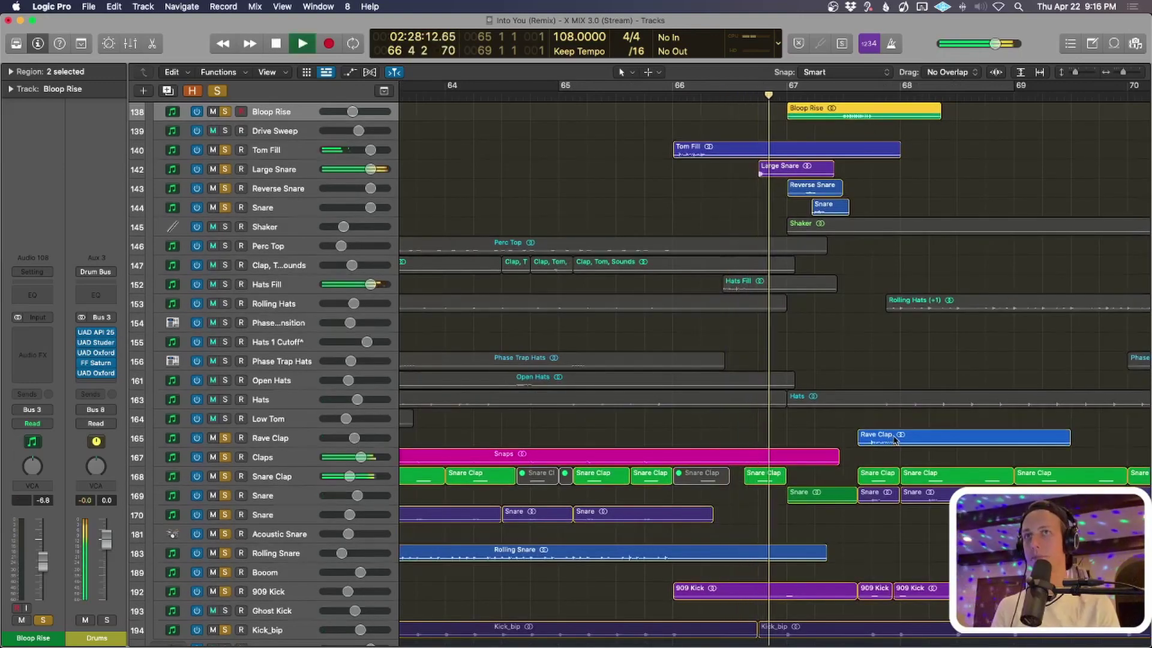
scroll(895, 431, up, 3)
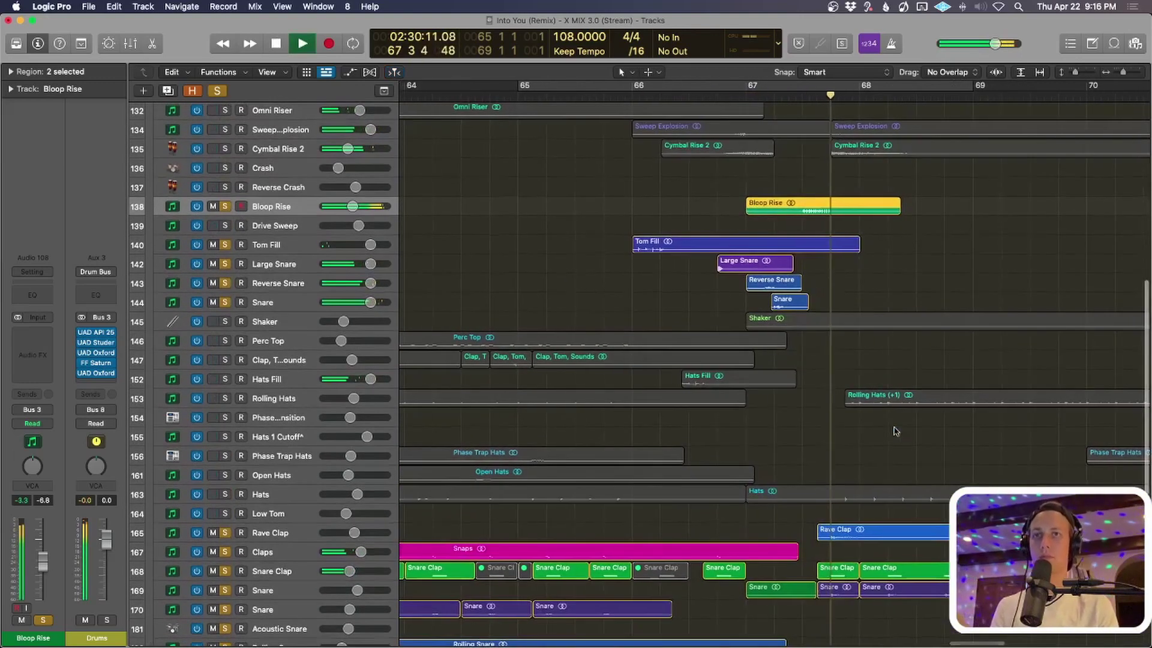
key(super+Left)
key(super+Left)
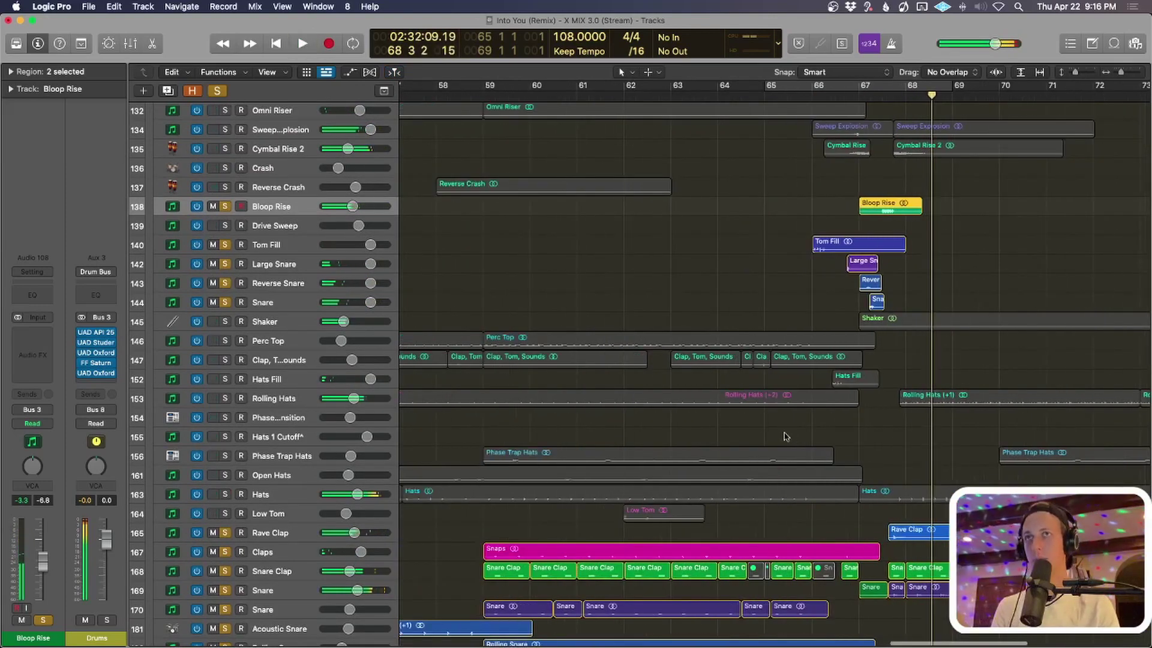
scroll(809, 420, up, 3)
key(space)
- Solo the Drums stack and play the transition from bar 65 with bars 65 to 69 cycled
key(super+Up)
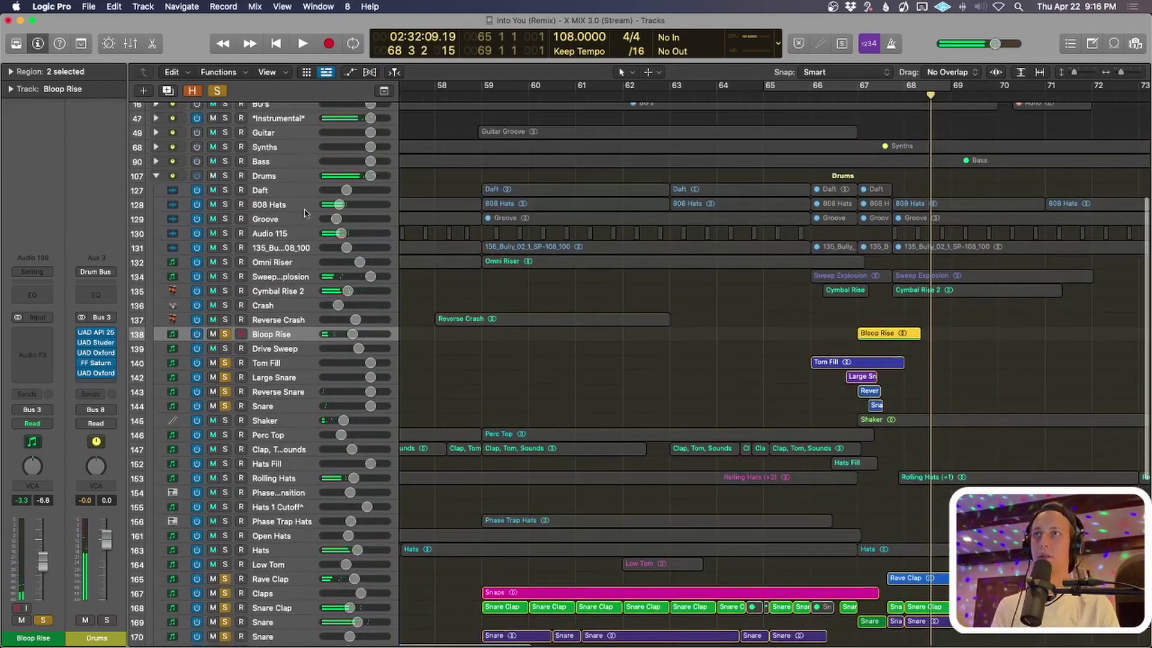
click(225, 176)
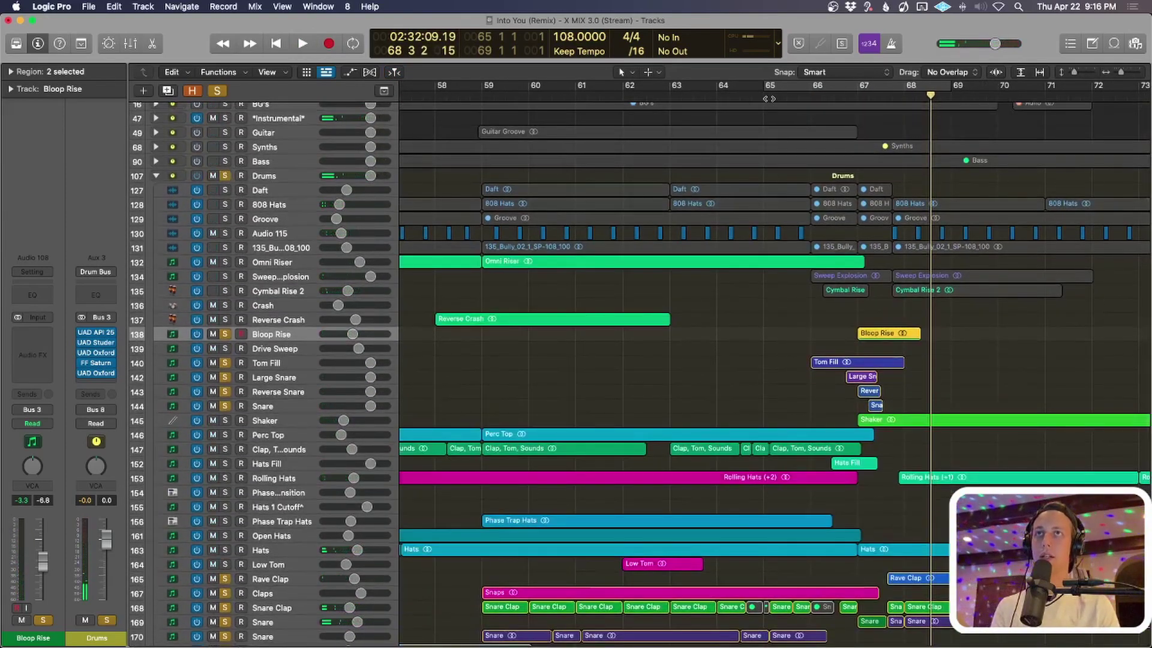
key(super+u)
key(space)
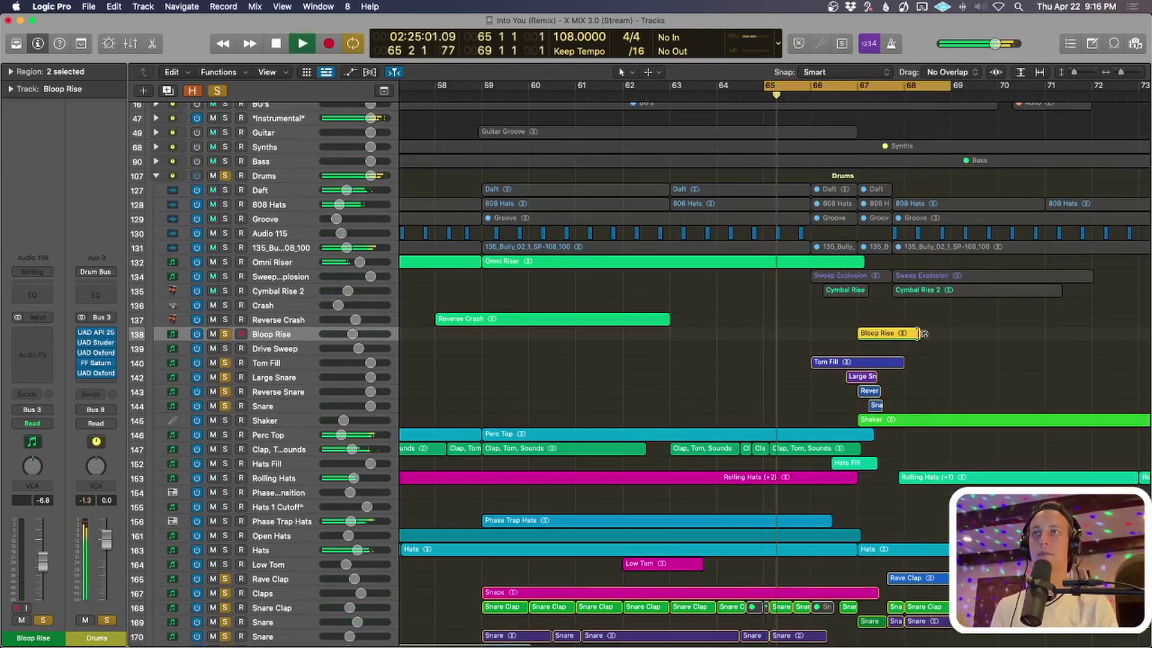
key(super+Up)
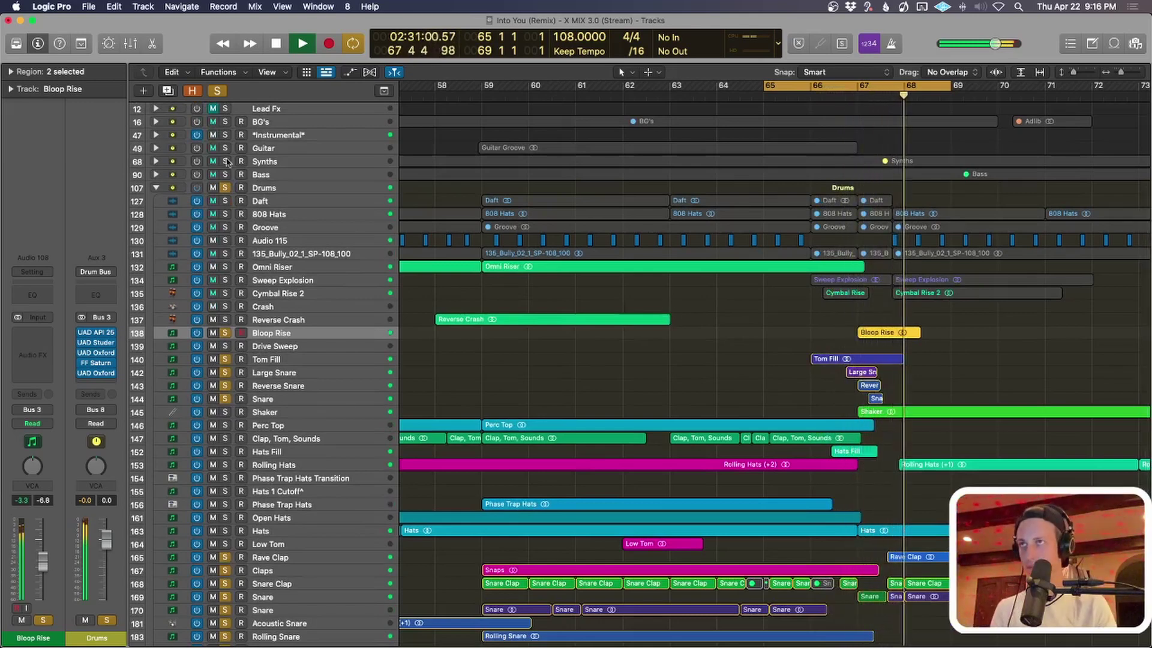
- Clear every solo, stop playback, and solo only the Drums stack
click(216, 90)
key(space)
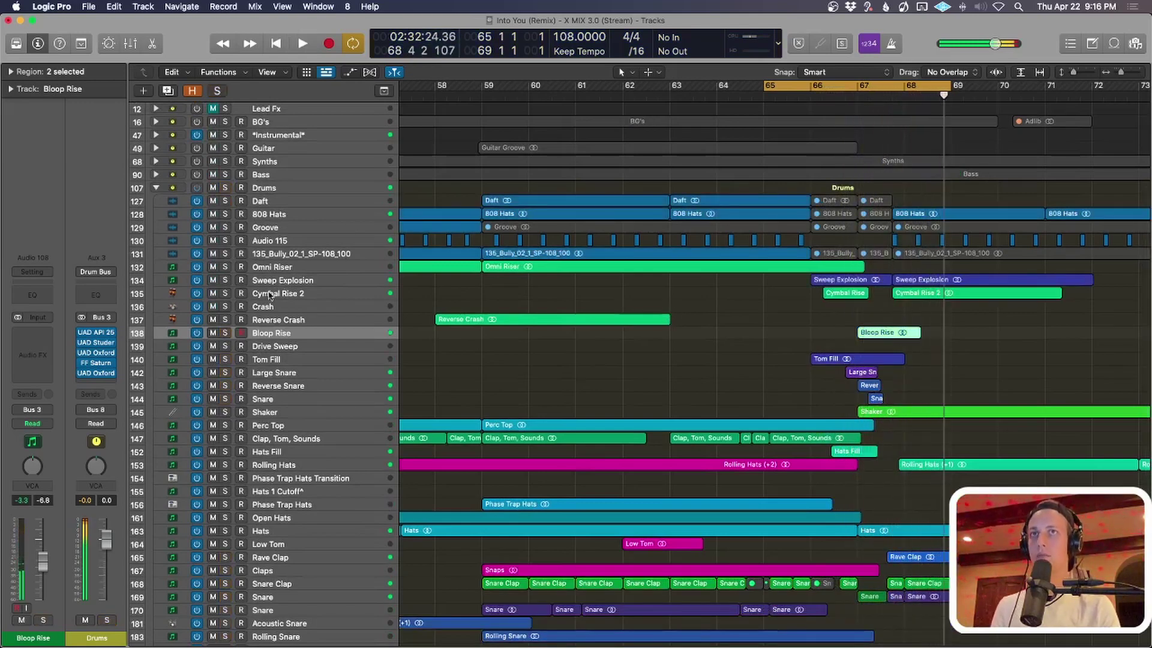
click(227, 188)
scroll(822, 318, down, 4)
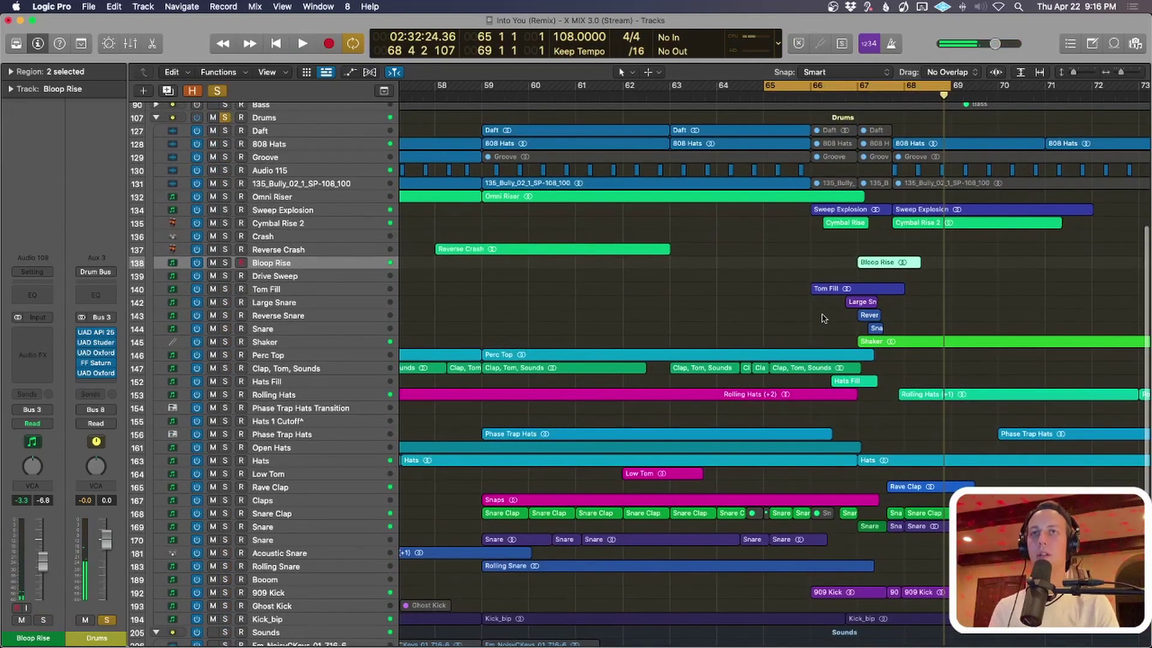
- Play the full drum transition from bar 65 and turn the cycle off during playback
key(super+Left)
key(super+Left)
scroll(960, 336, right, 1)
scroll(966, 336, right, 2)
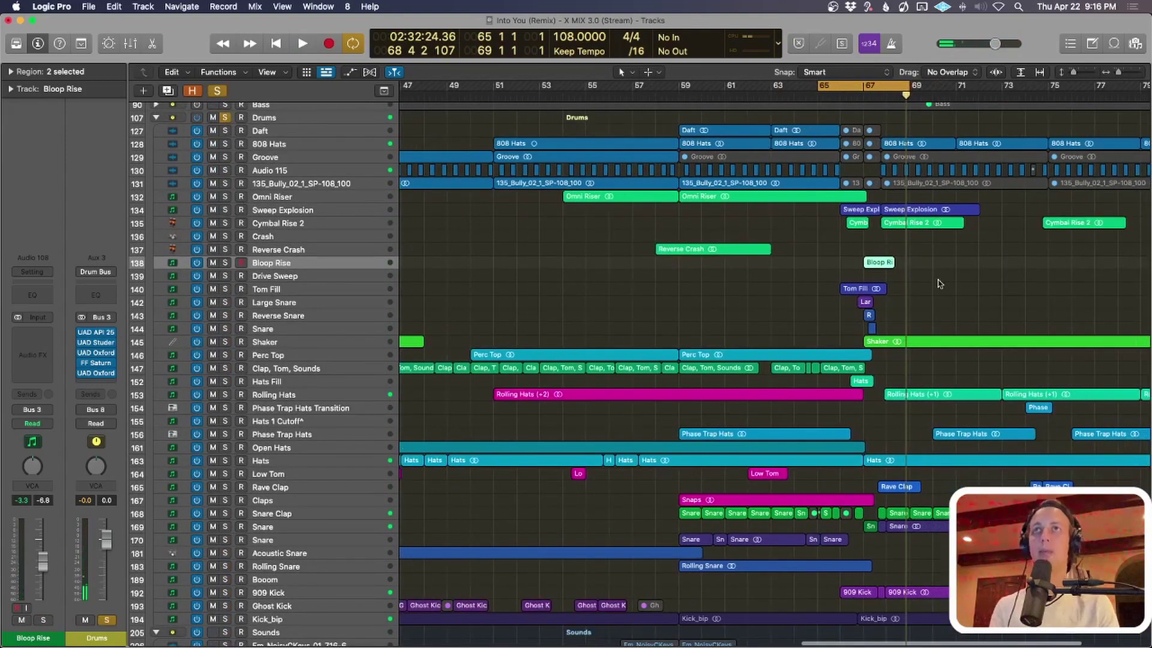
key(space)
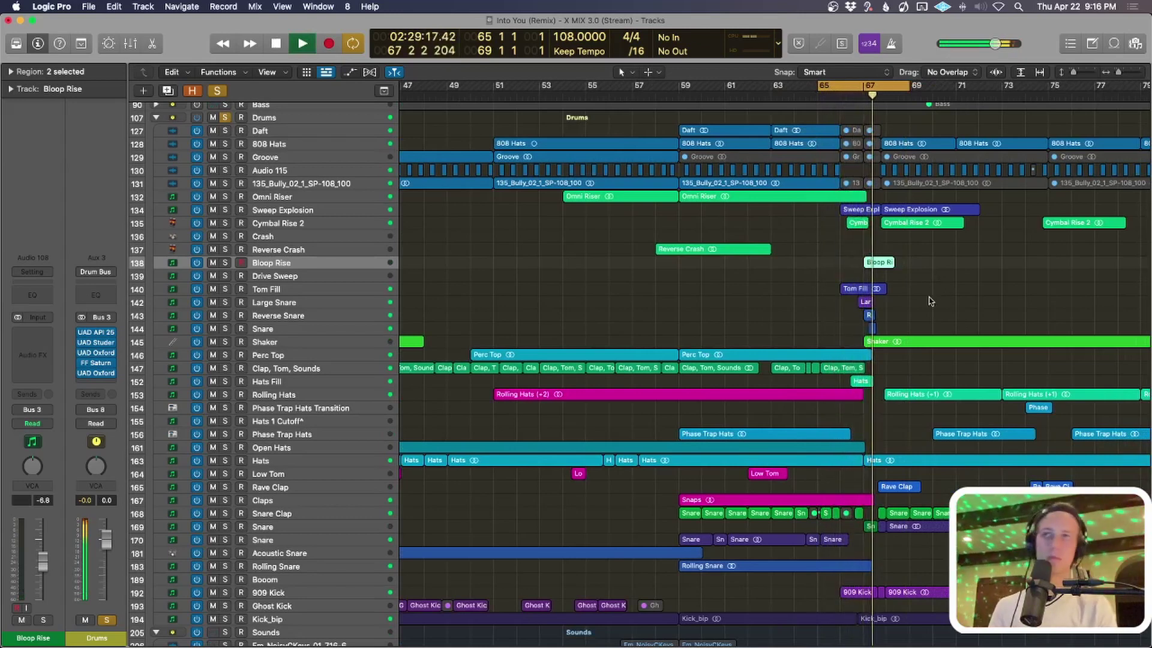
key(c)
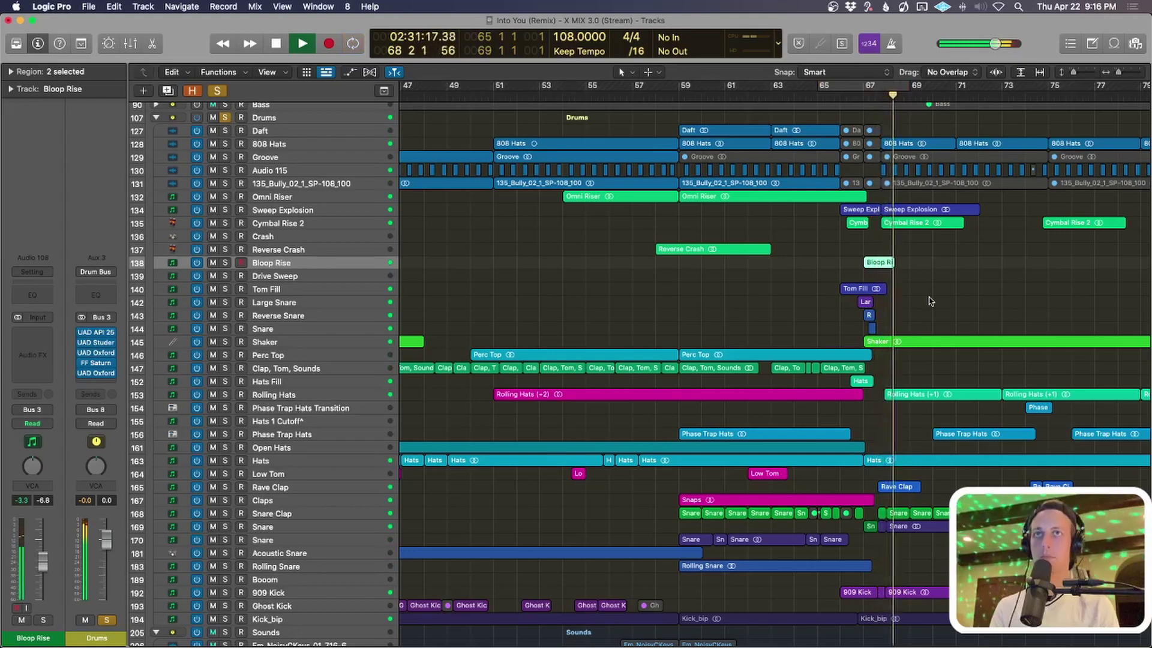
key(space)
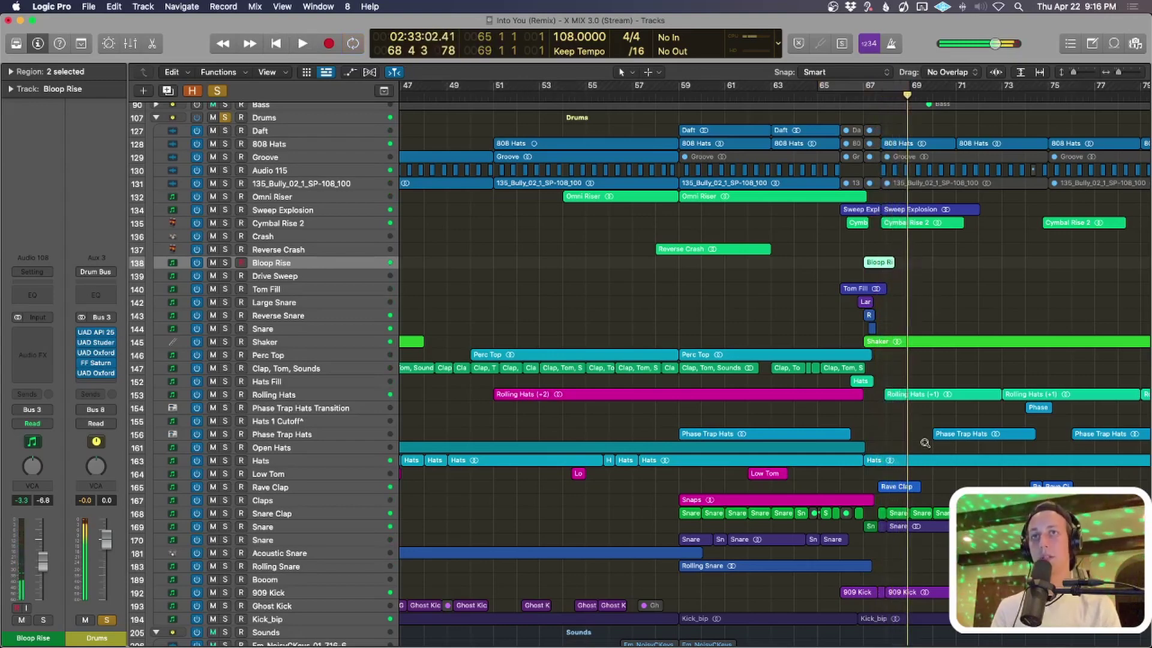
- Solo the Sweep Explosion track within the Drums stack
key(super+Down)
key(super+Down)
key(super+Down)
key(super+Down)
key(super+Right)
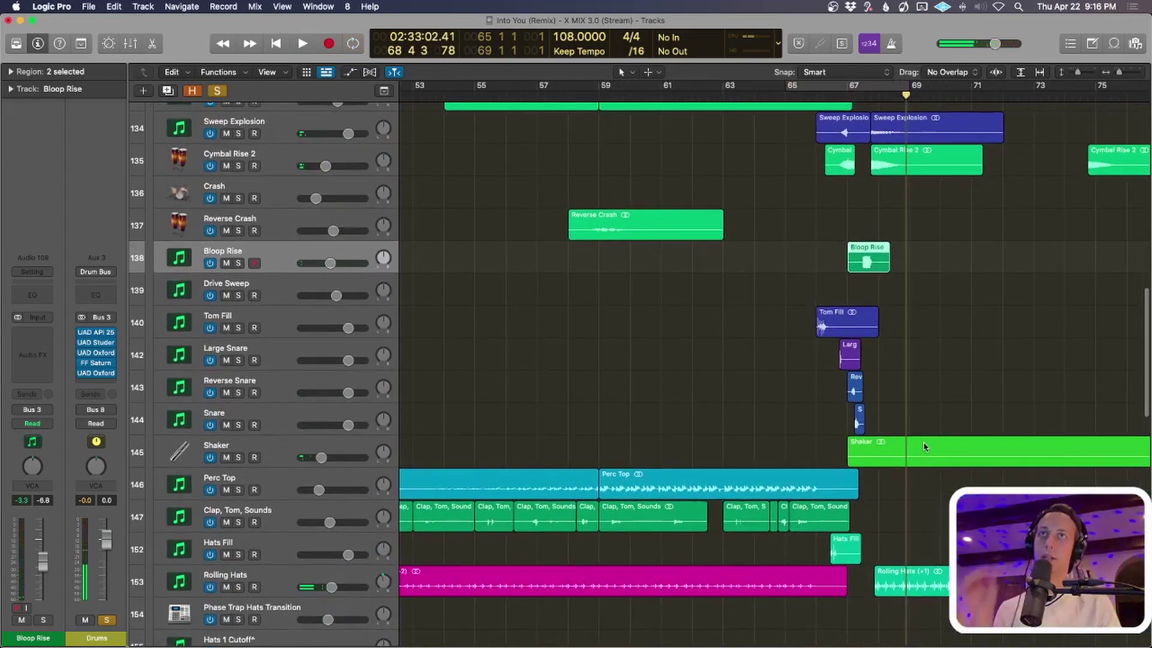
scroll(530, 335, up, 3)
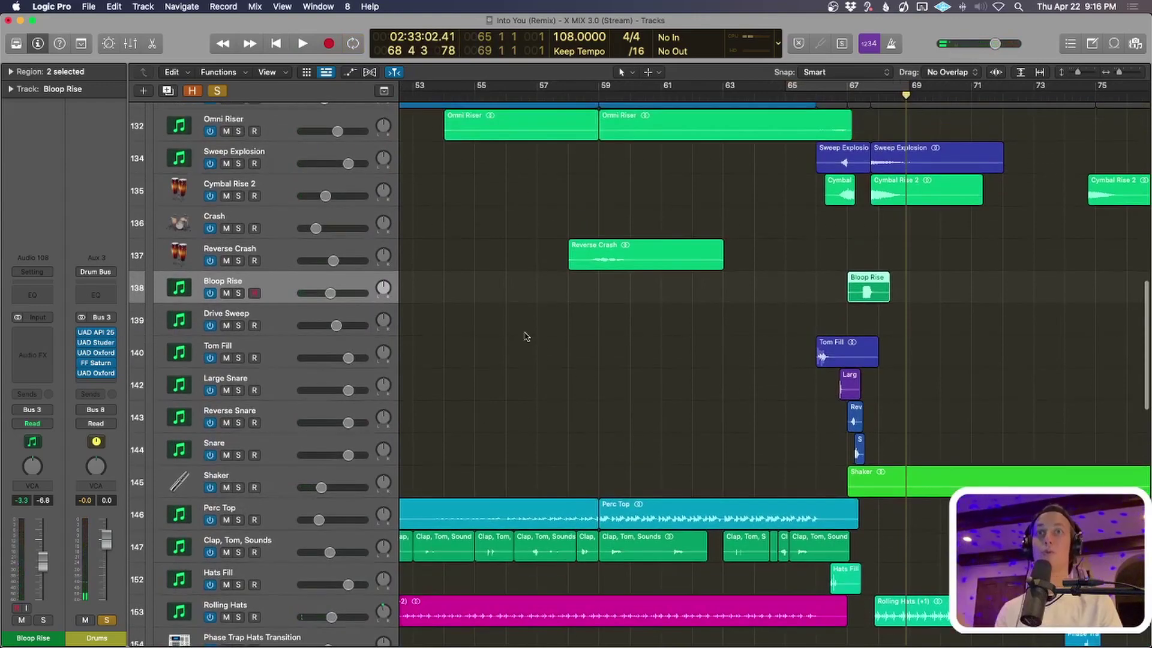
click(270, 198)
key(s)
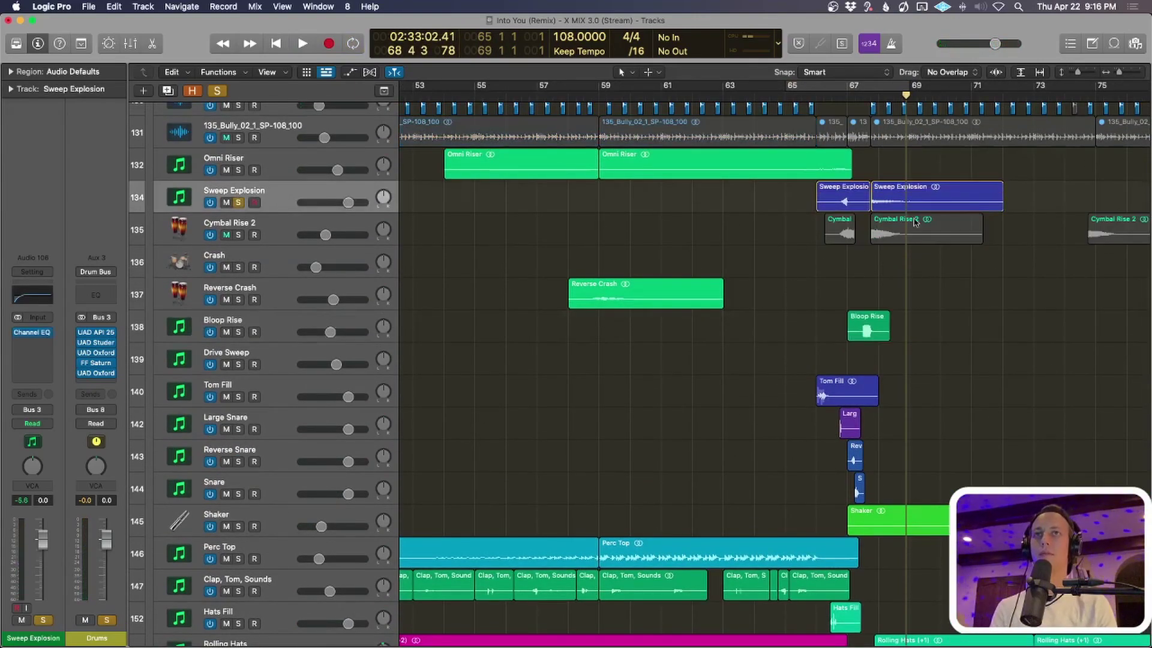
- Play the second Sweep Explosion region, clearing the other solos so that only this track is heard
click(914, 222)
click(914, 207)
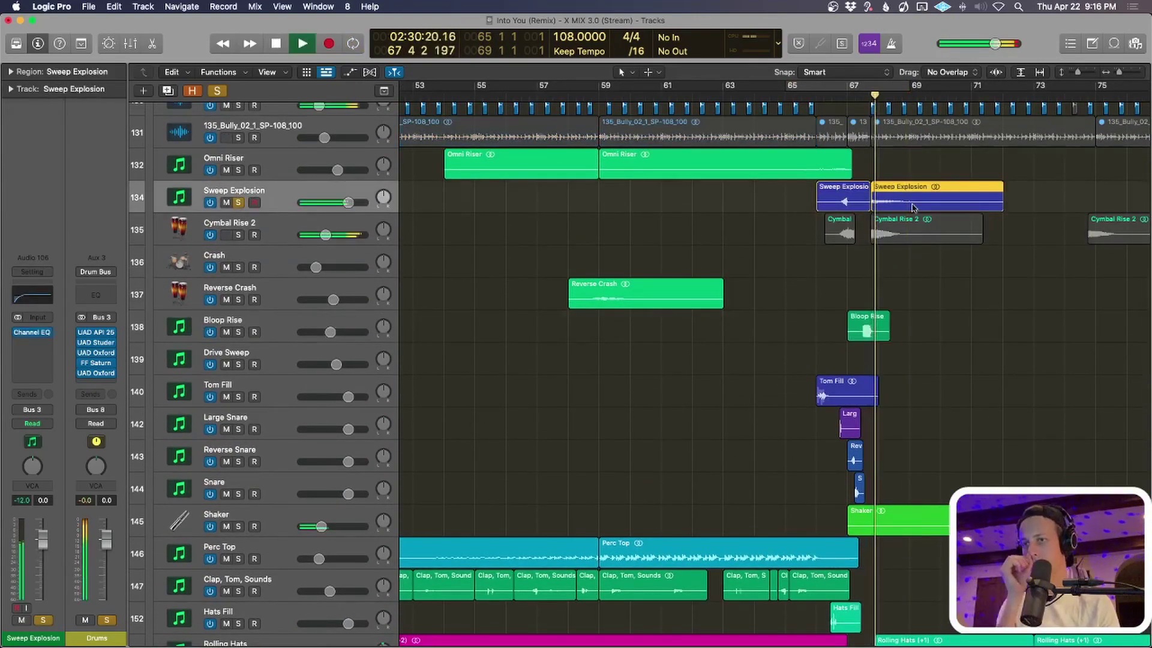
key(space)
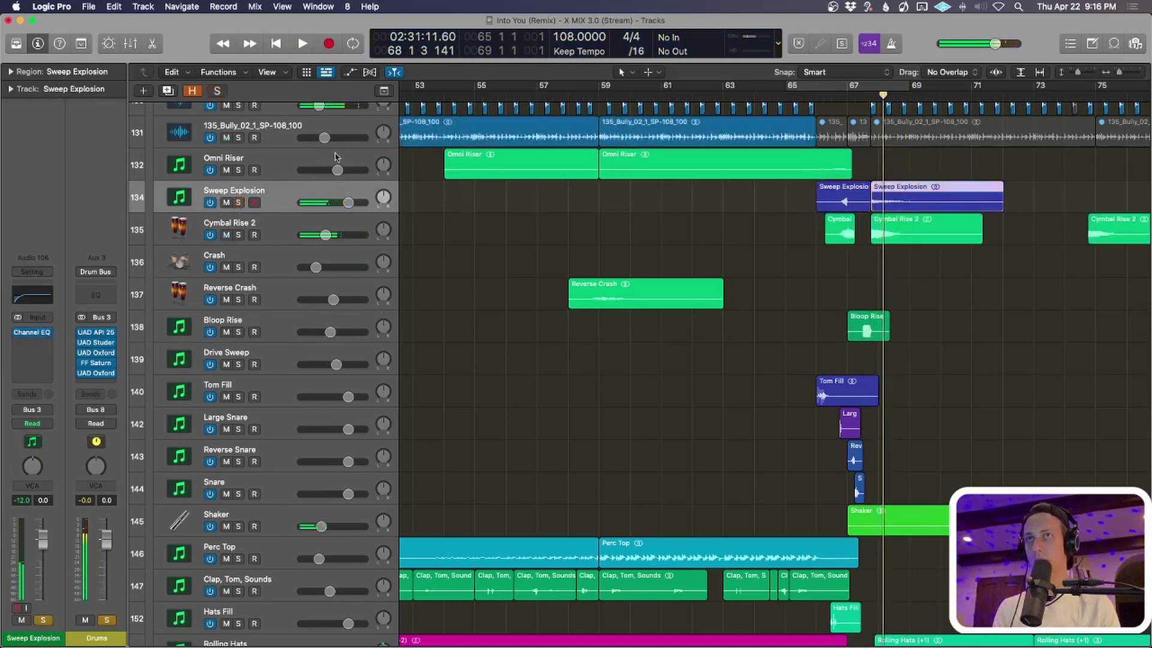
click(217, 91)
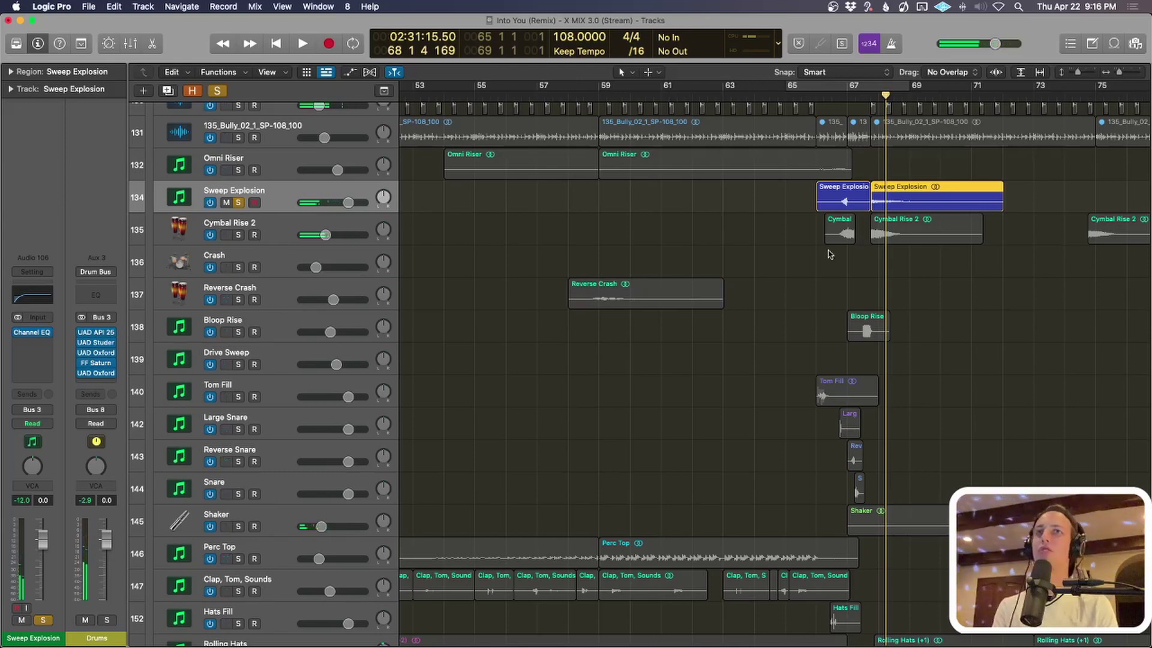
key(space)
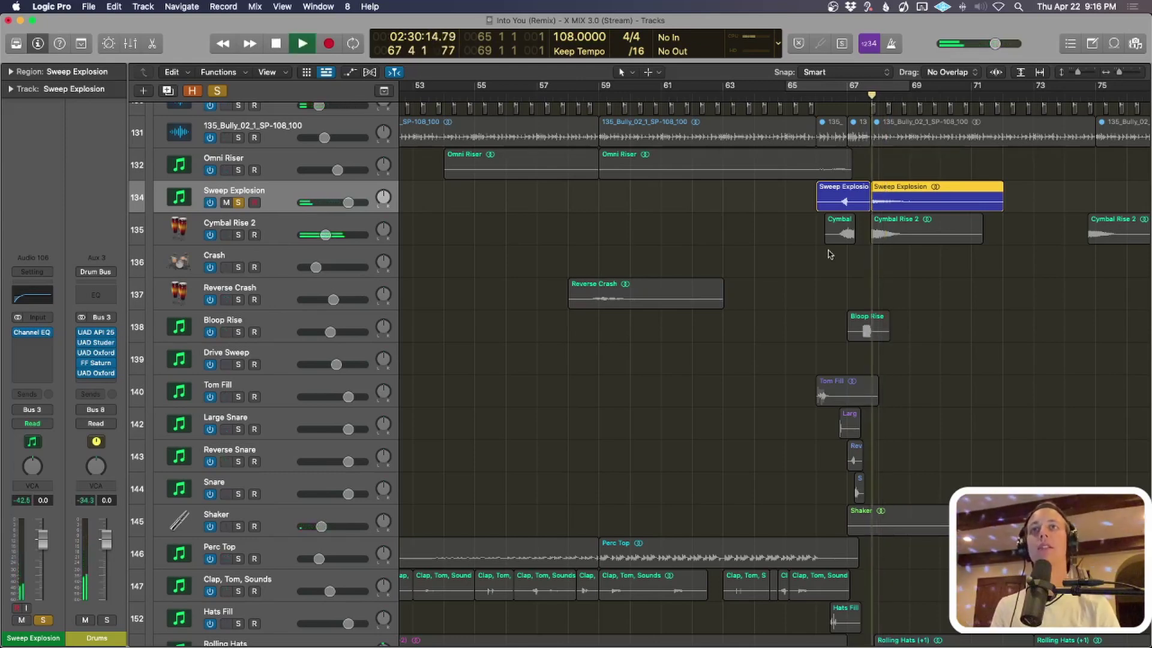
- Move the solo to the Cymbal Rise 2 track, play its region before bar 68, and turn the solo off
key(Down)
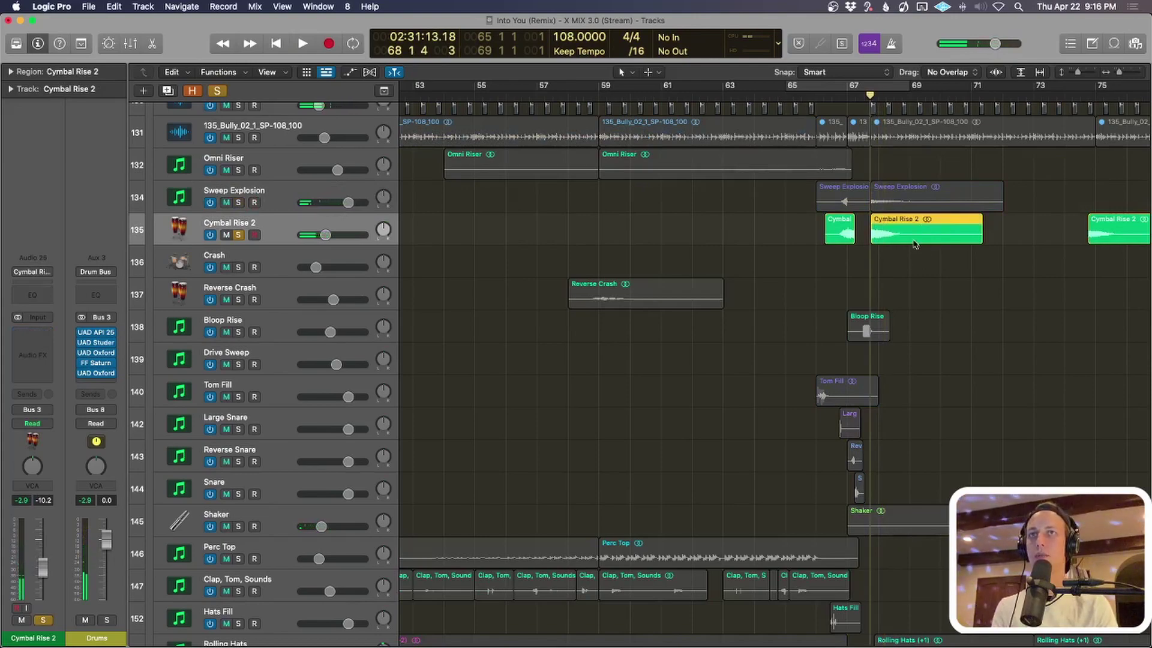
key(space)
key(s)
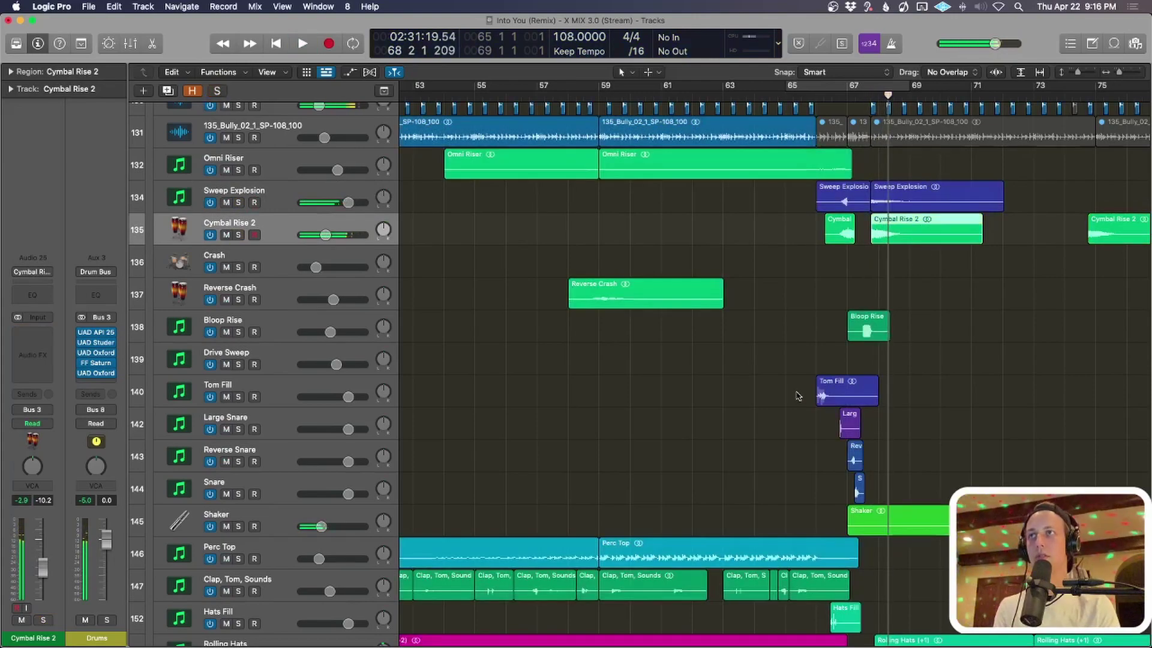
- Examine how the drum tracks and their regions are layered around the transition at bars 65 to 69
key(super+Up)
scroll(799, 393, up, 5)
key(super+Up)
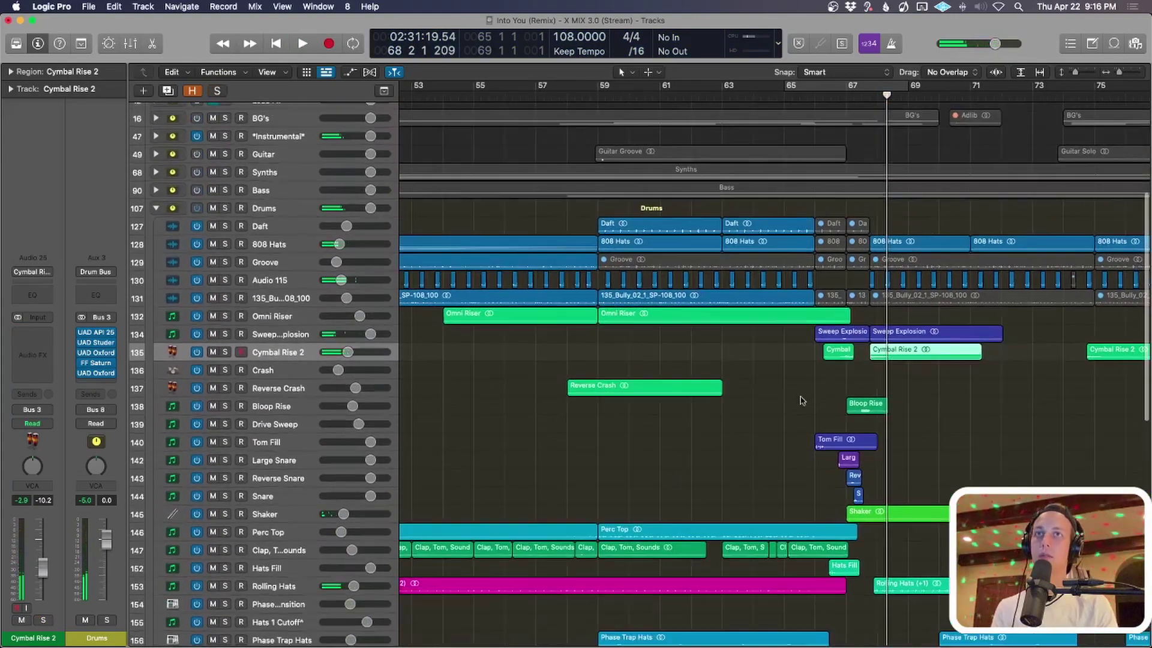
scroll(813, 370, down, 10)
key(super+Down)
key(super+Up)
key(super+Up)
scroll(820, 372, up, 10)
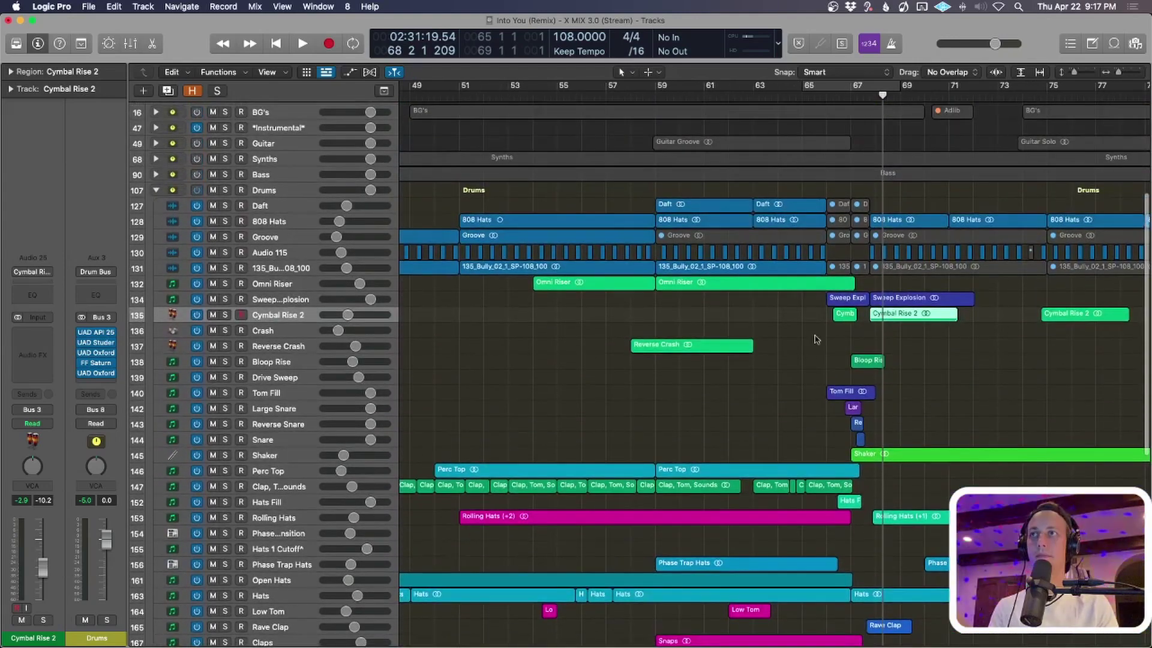
scroll(817, 338, down, 3)
key(super+Right)
key(super+Right)
key(super+Down)
key(super+Right)
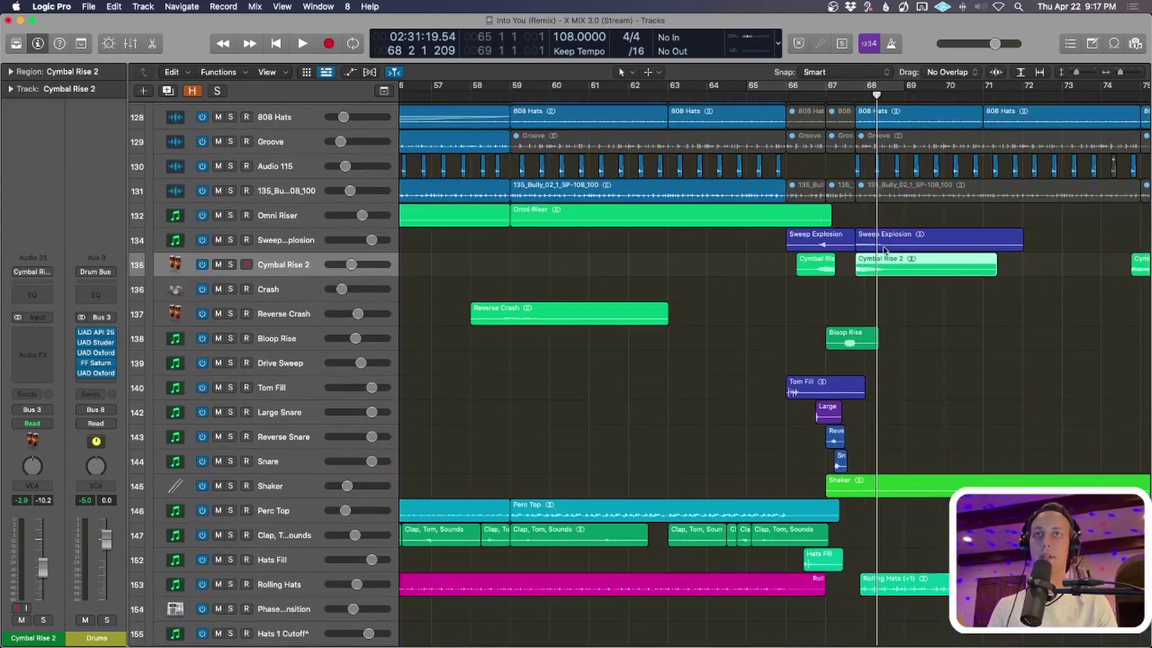
- Select the second Sweep Explosion region and play the unsoloed arrangement from about bar 65 through the drop with the cycle off
click(885, 249)
key(super+Up)
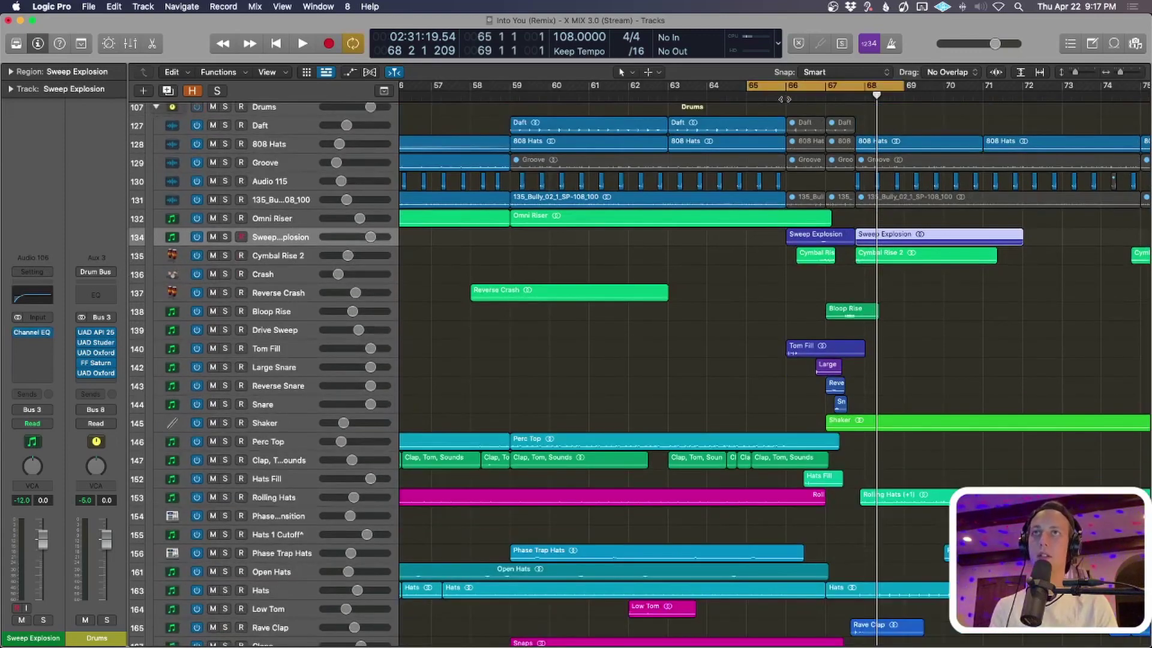
key(c)
double_click(739, 96)
scroll(923, 378, down, 3)
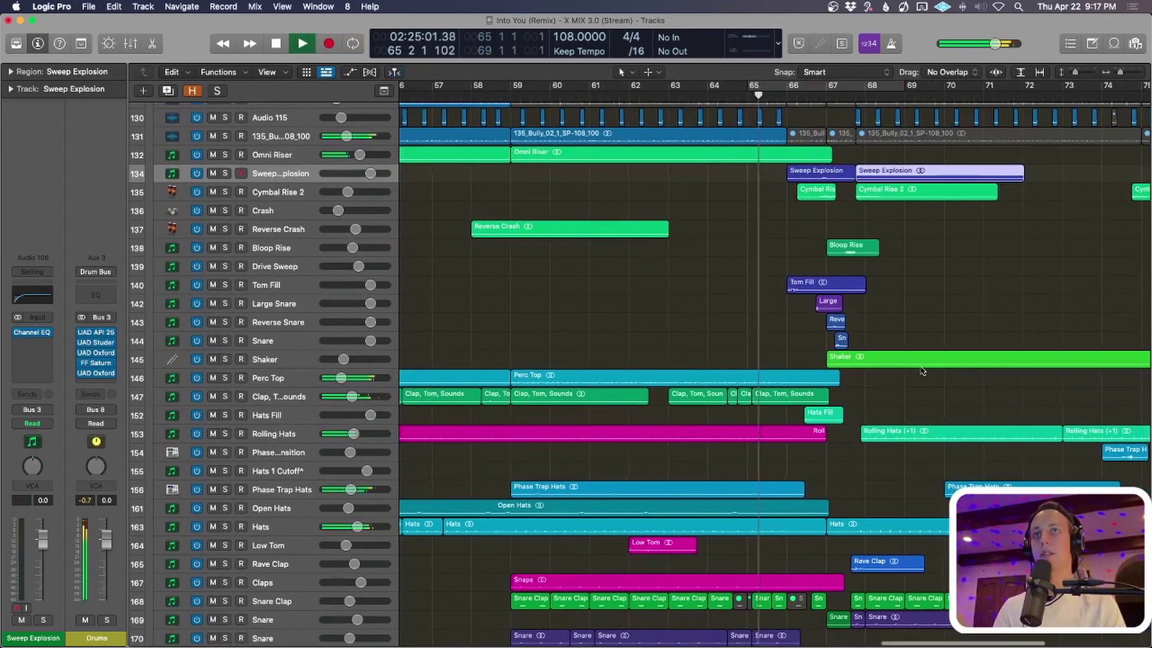
scroll(922, 372, down, 5)
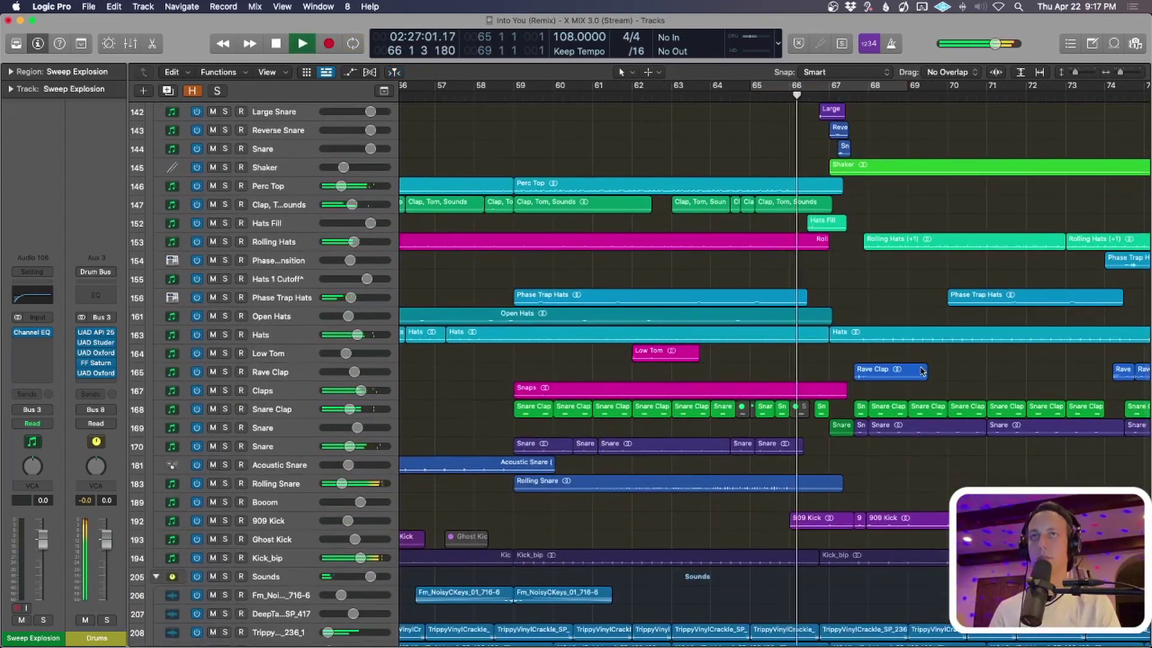
scroll(922, 372, up, 5)
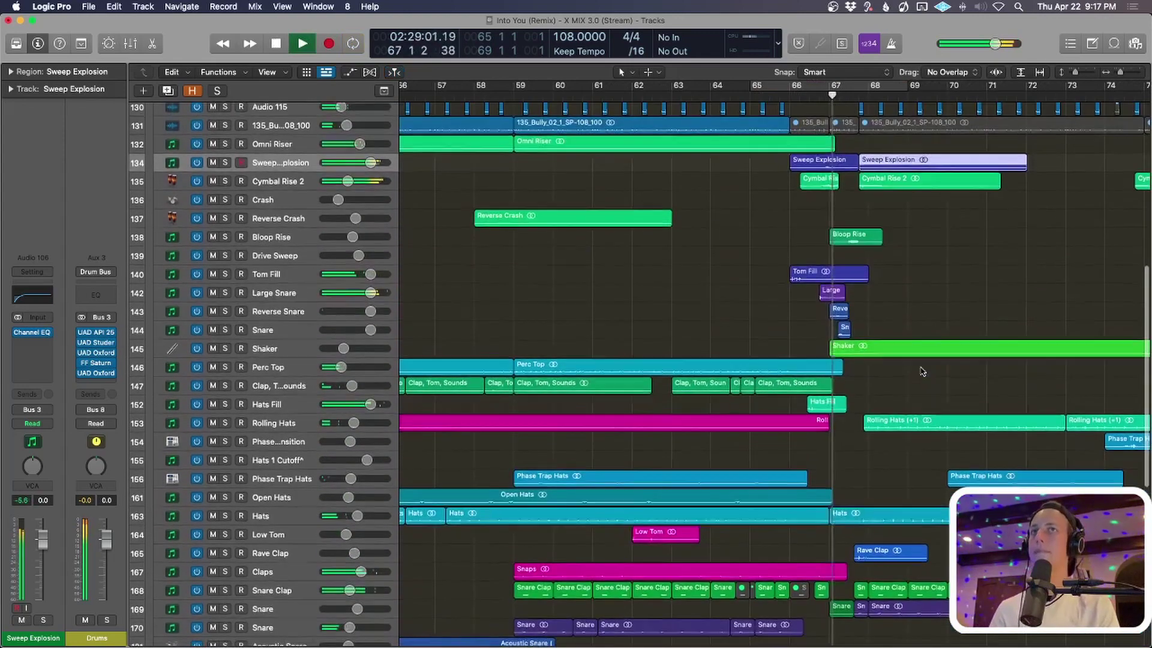
scroll(922, 372, up, 2)
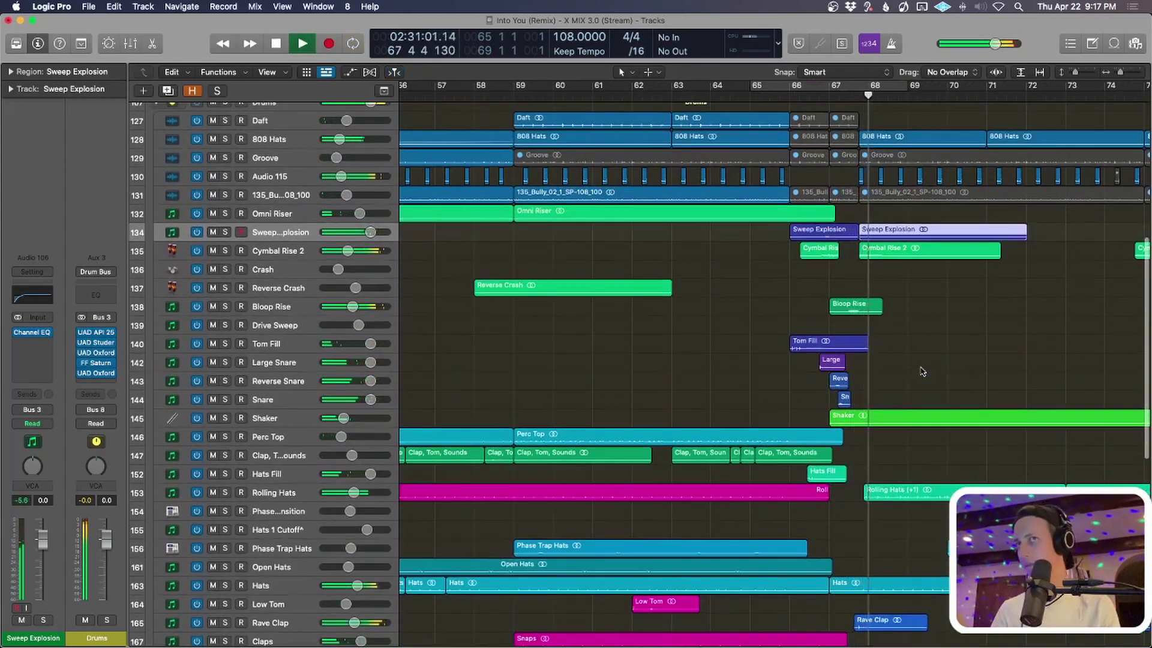
scroll(923, 371, down, 5)
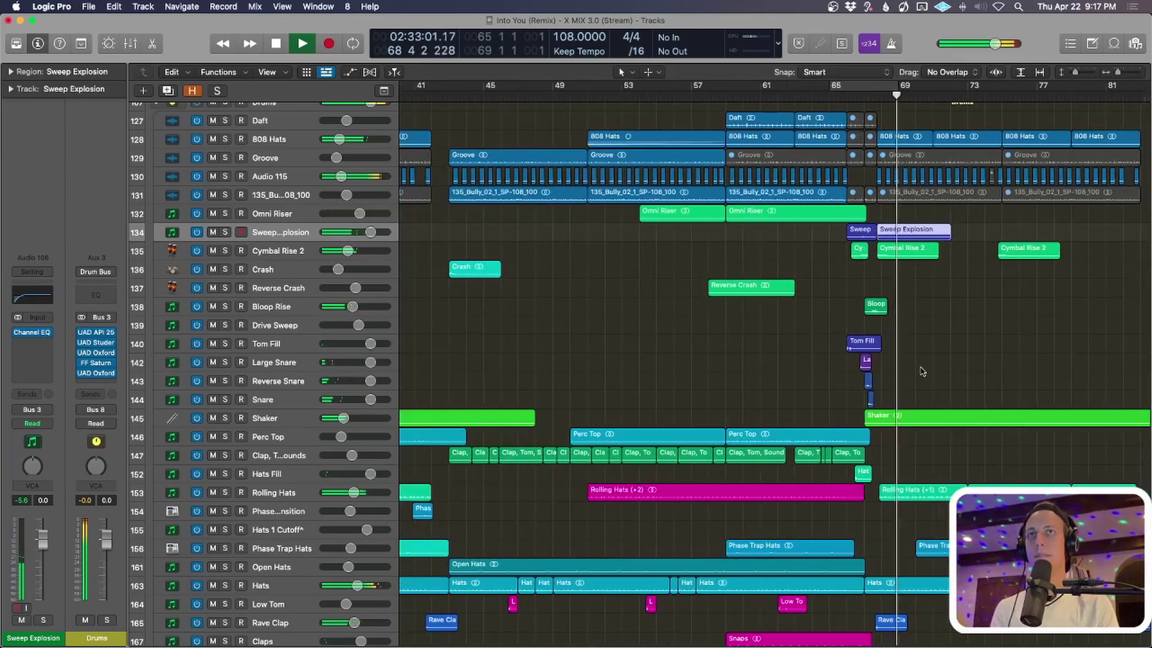
key(super+Left)
key(super+Up)
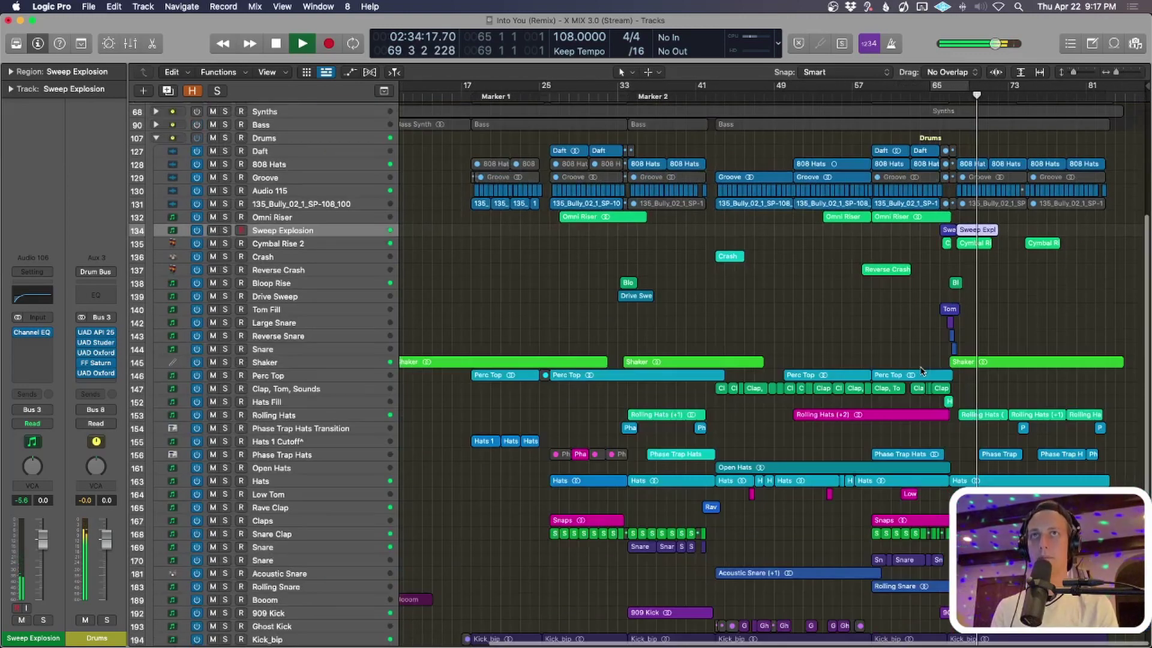
- Stop playback, turn on the Bass track stack and expand it to show its individual tracks
scroll(922, 371, down, 3)
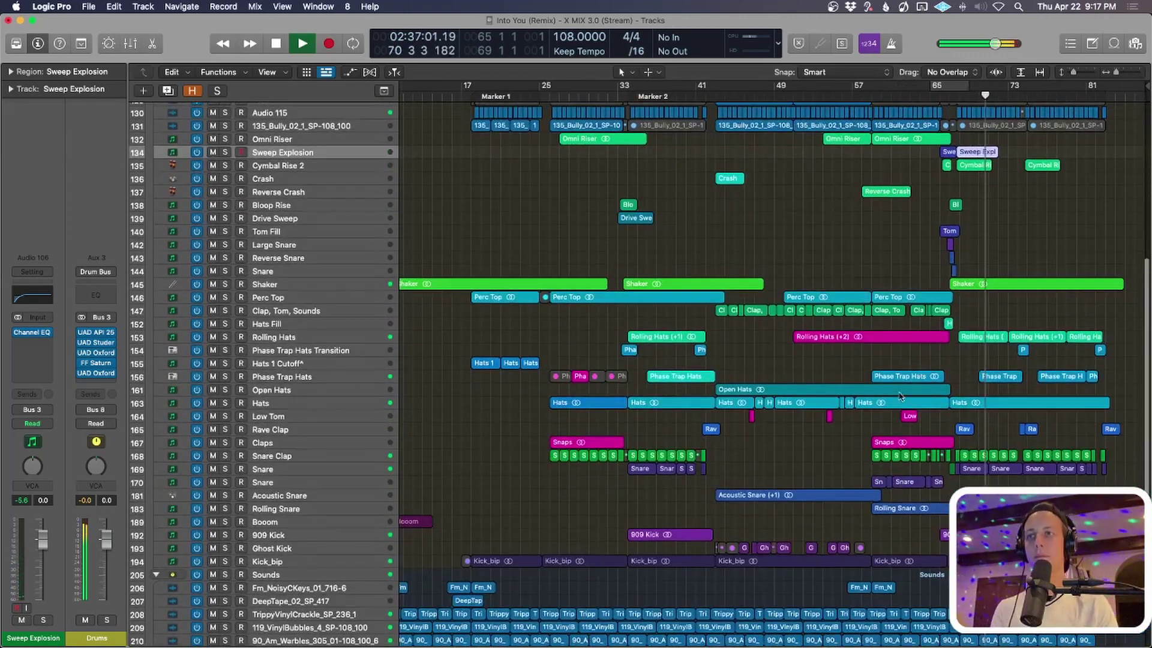
scroll(629, 534, down, 2)
scroll(630, 532, up, 5)
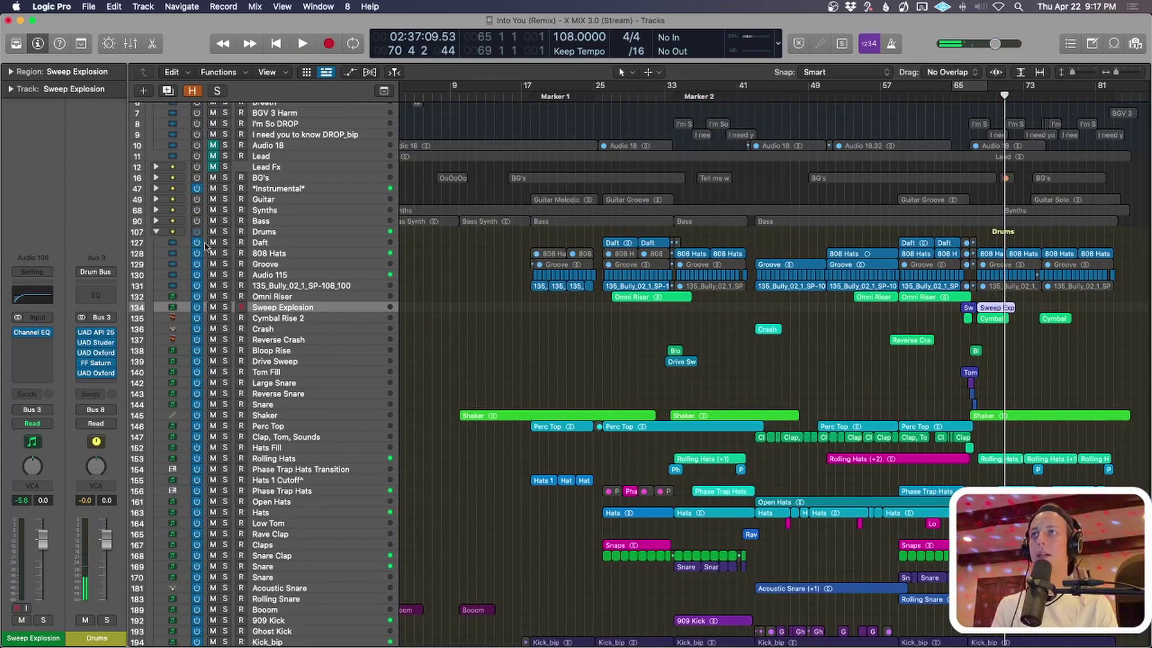
click(196, 220)
click(156, 220)
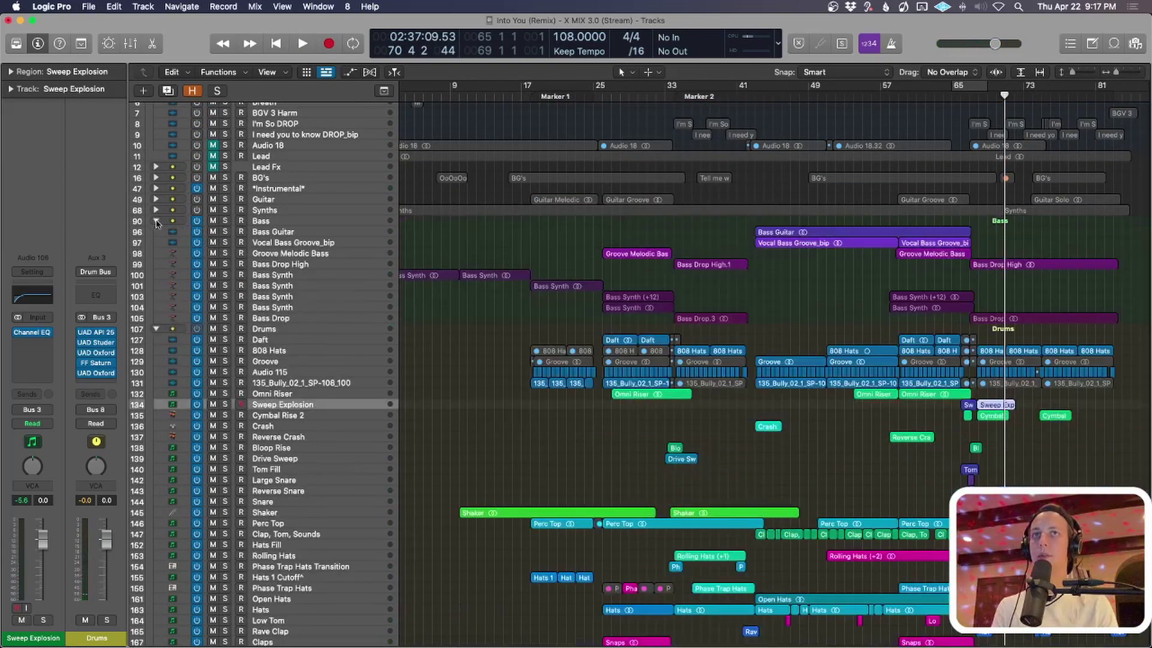
- Turn on the cycle over bars 65 to 69 and play the bass and drums together through the transition
scroll(898, 378, up, 5)
scroll(945, 156, up, 4)
scroll(950, 162, right, 3)
scroll(951, 163, right, 5)
scroll(945, 178, up, 3)
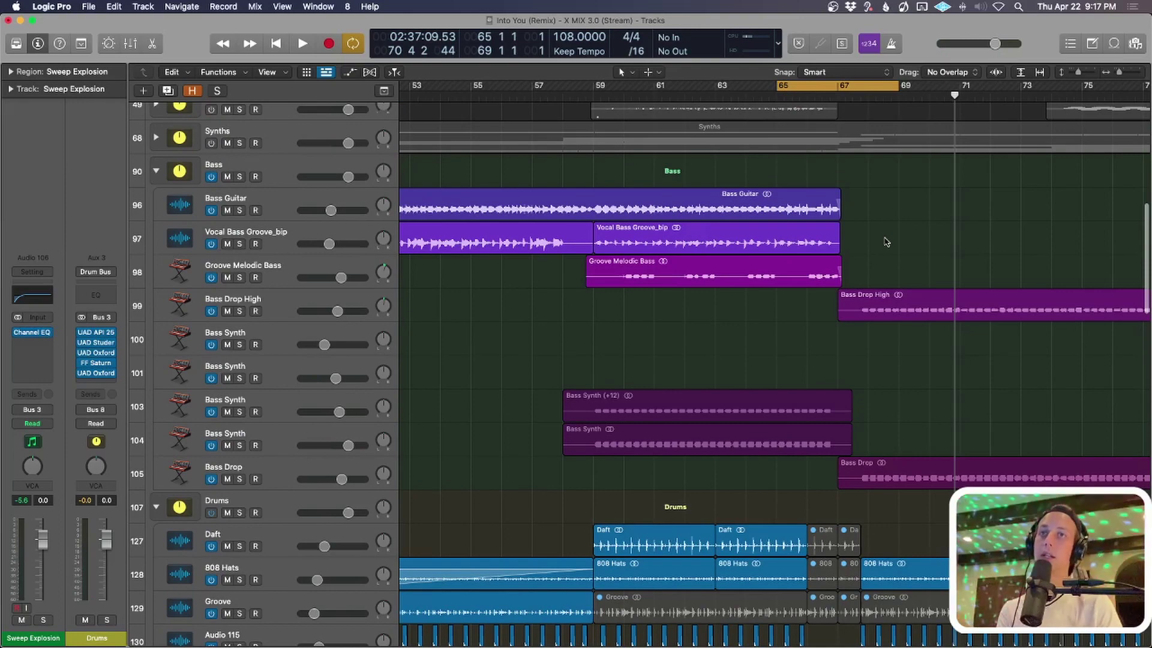
key(space)
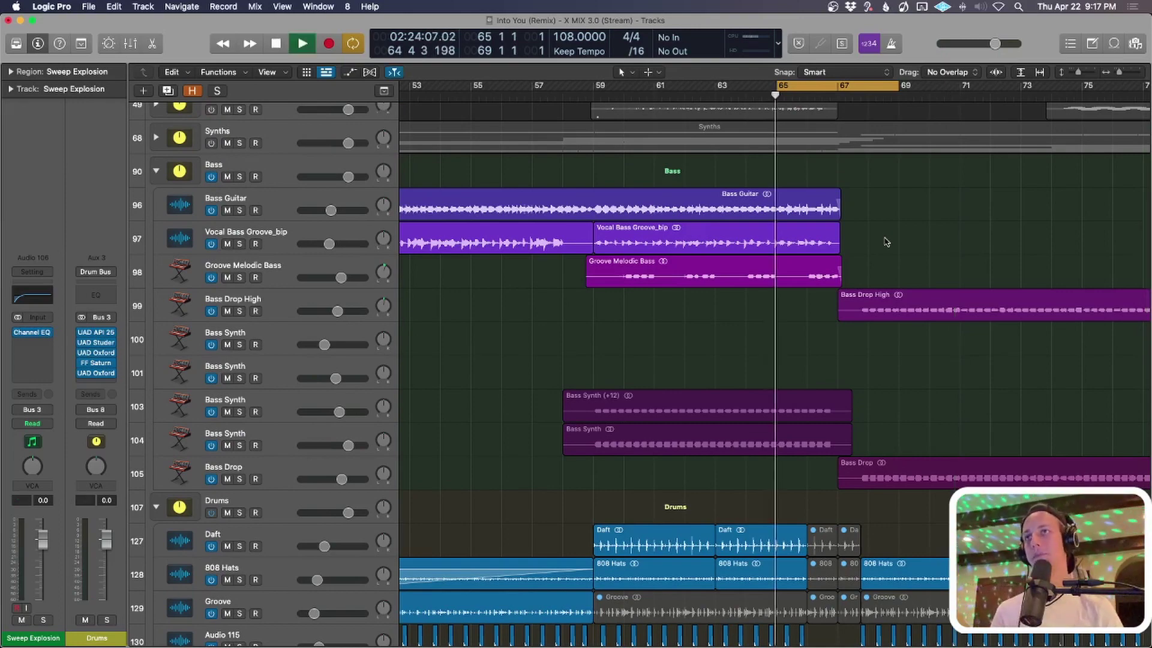
scroll(886, 243, down, 1)
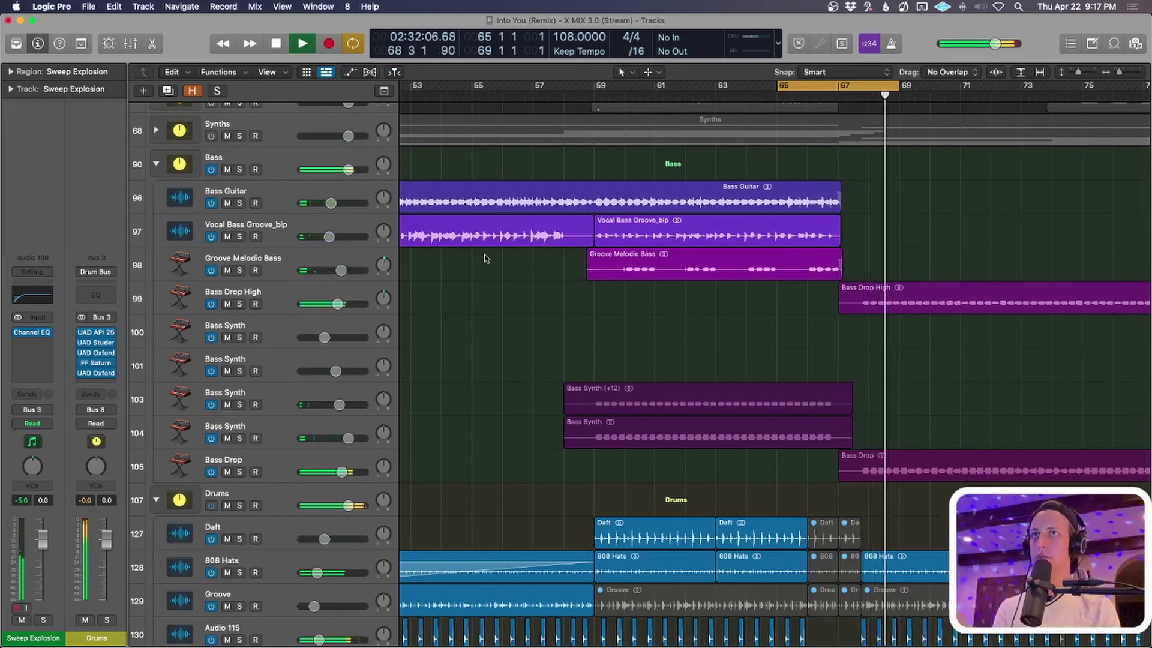
key(super+Up)
key(space)
- Turn on the Synths track stack and expand it to show its individual tracks
scroll(458, 321, up, 2)
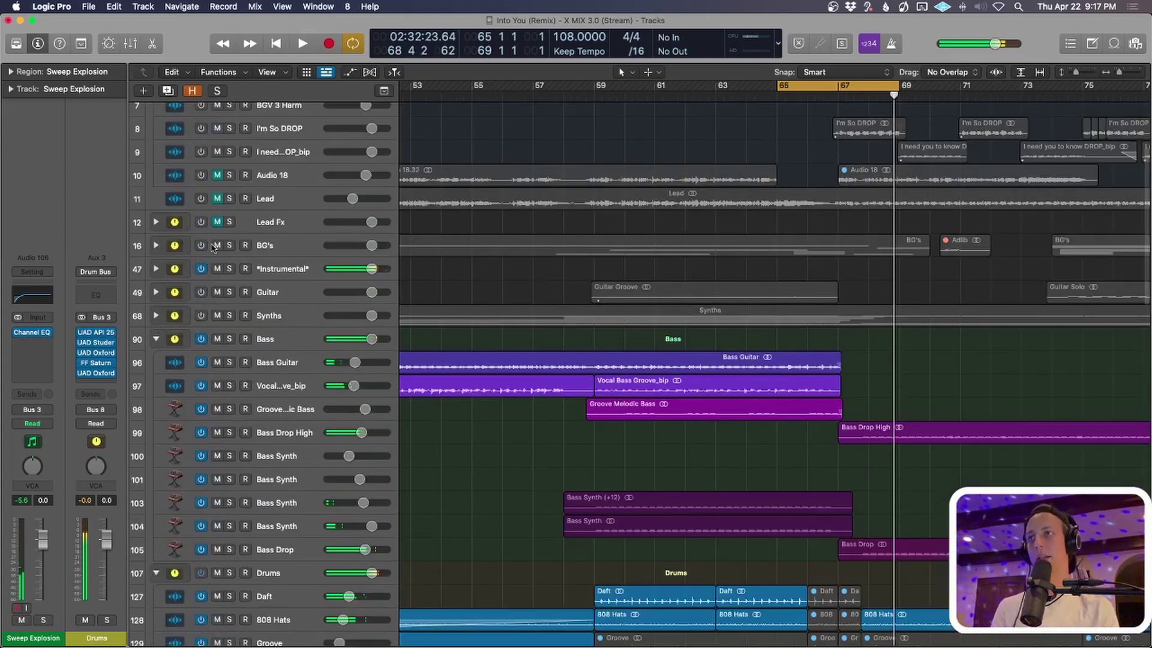
click(201, 316)
click(156, 316)
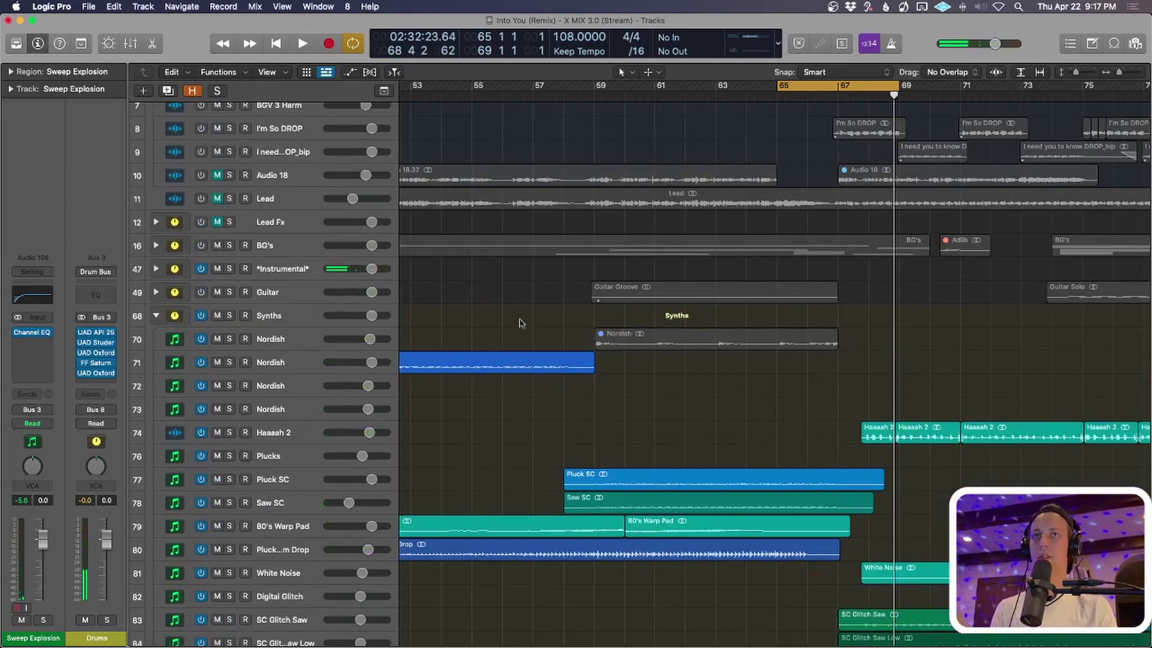
- Play the synths together with the bass and drums from bar 65 into the drop, switching the cycle off
scroll(792, 390, down, 6)
scroll(799, 403, up, 3)
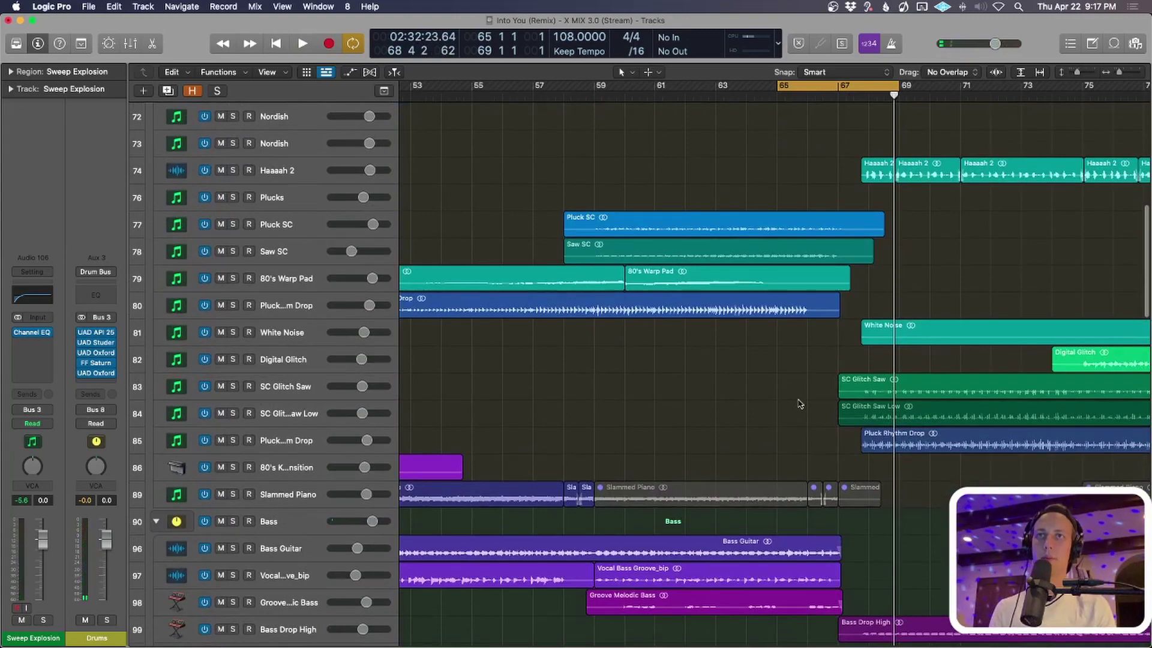
key(space)
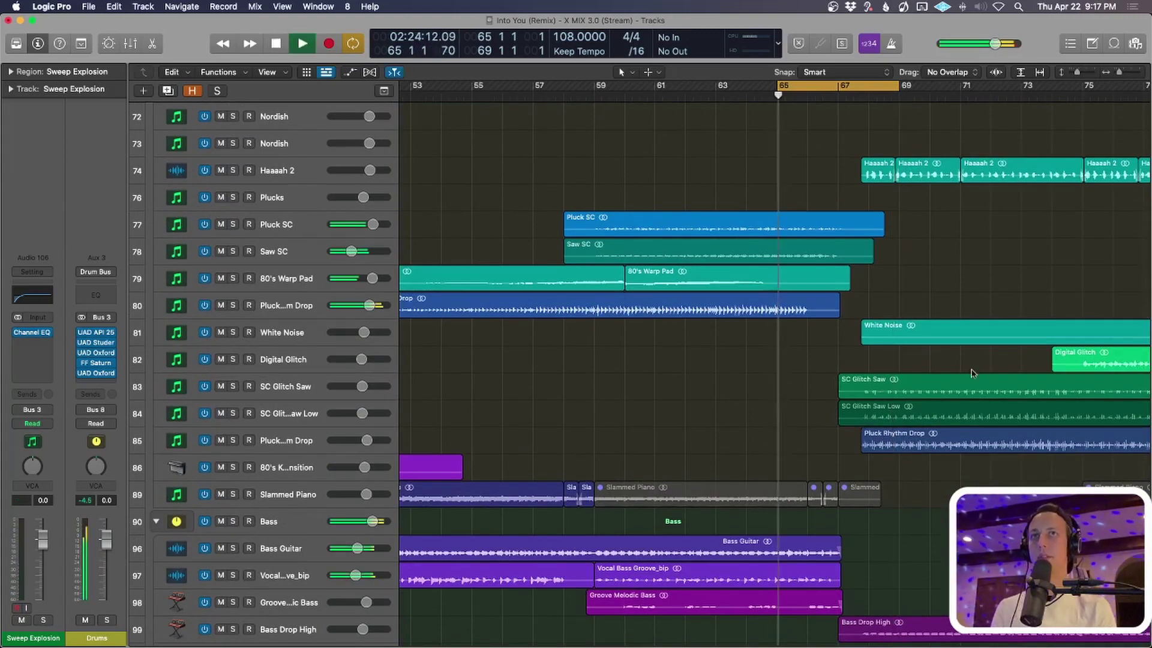
scroll(982, 363, up, 4)
scroll(981, 363, up, 3)
scroll(981, 365, down, 2)
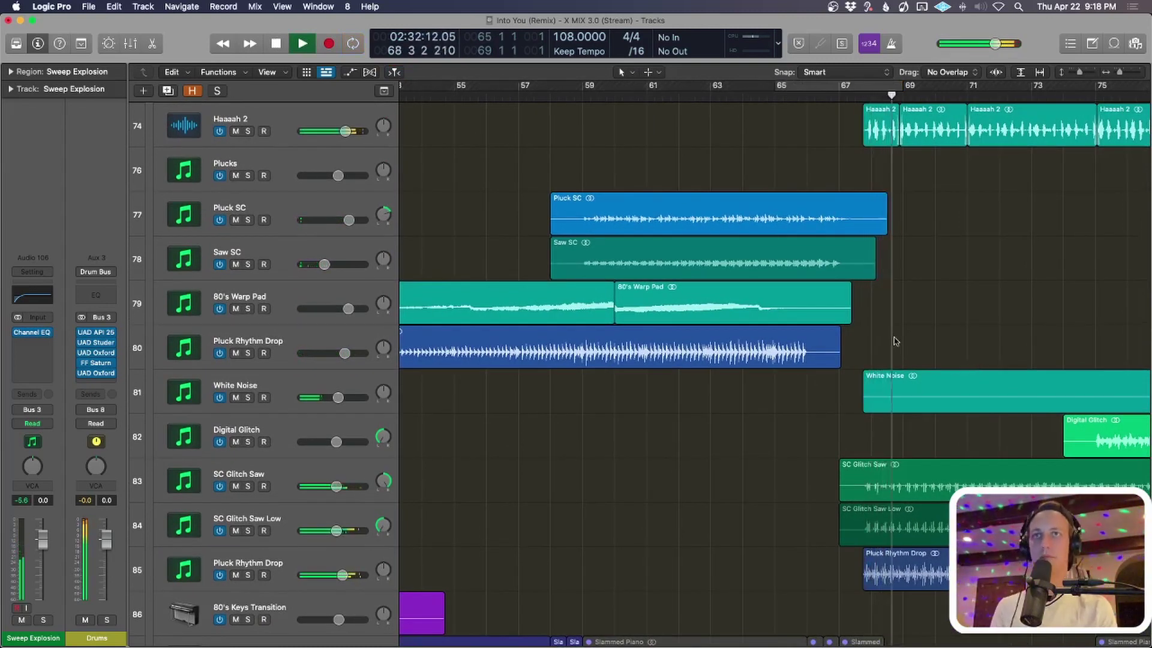
key(space)
- Expand the Guitar track stack and turn it on
scroll(880, 331, up, 5)
scroll(882, 341, down, 5)
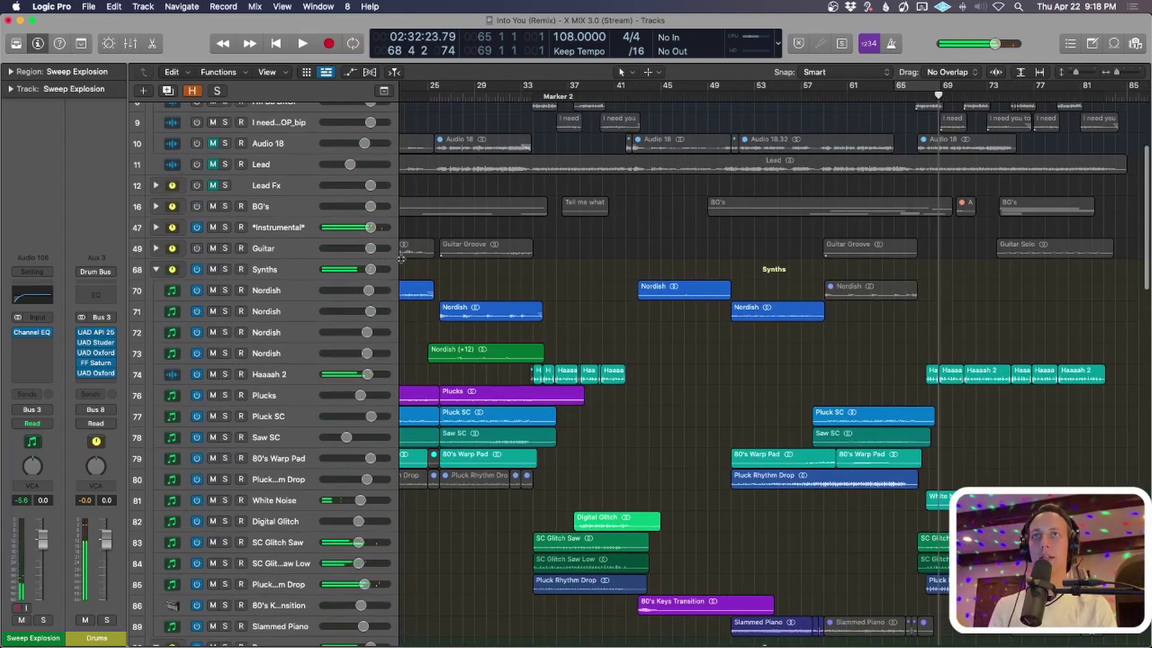
click(156, 249)
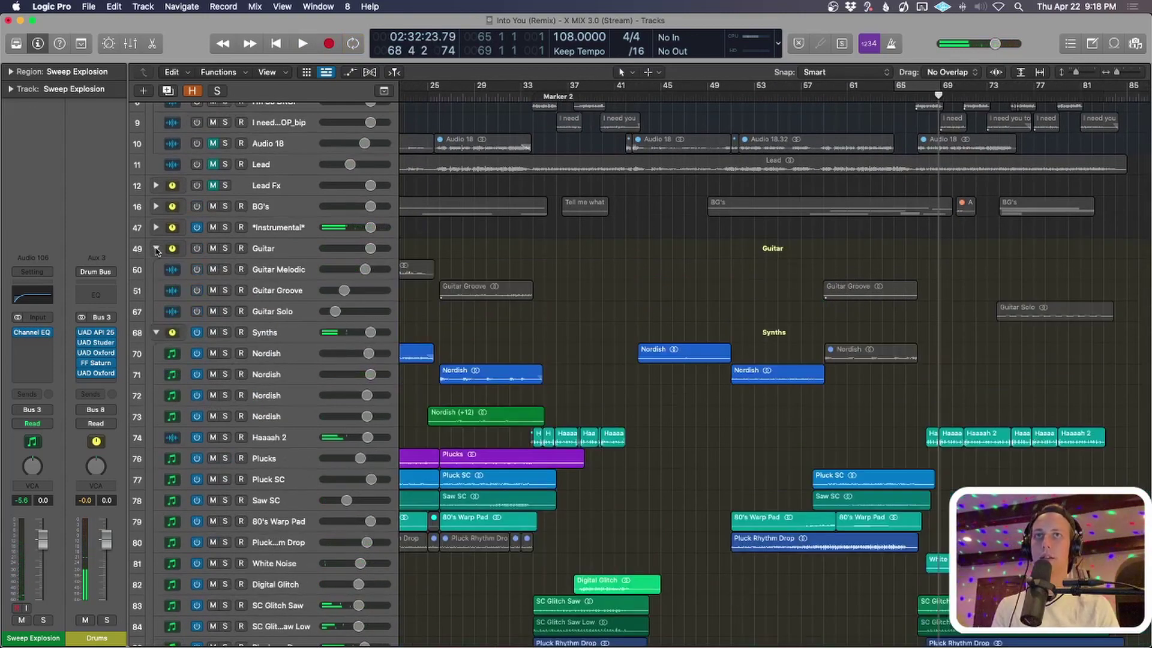
click(196, 249)
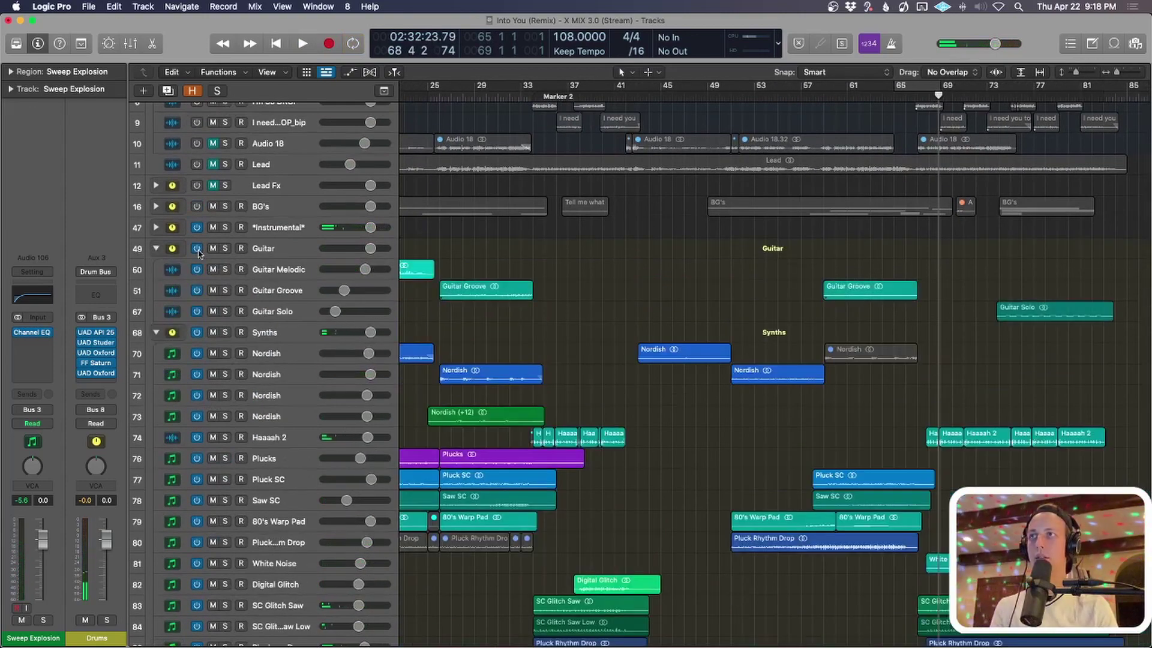
- Solo the Guitar Solo region after bar 73, play it on its own and turn the solo off
click(1069, 310)
key(z)
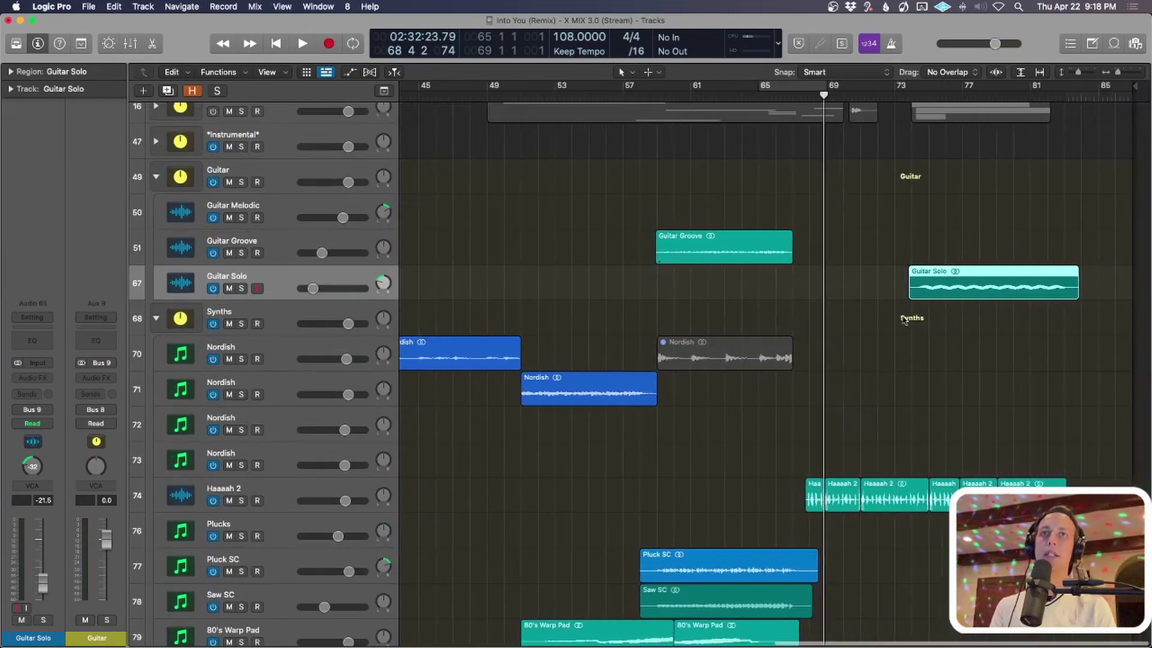
key(s)
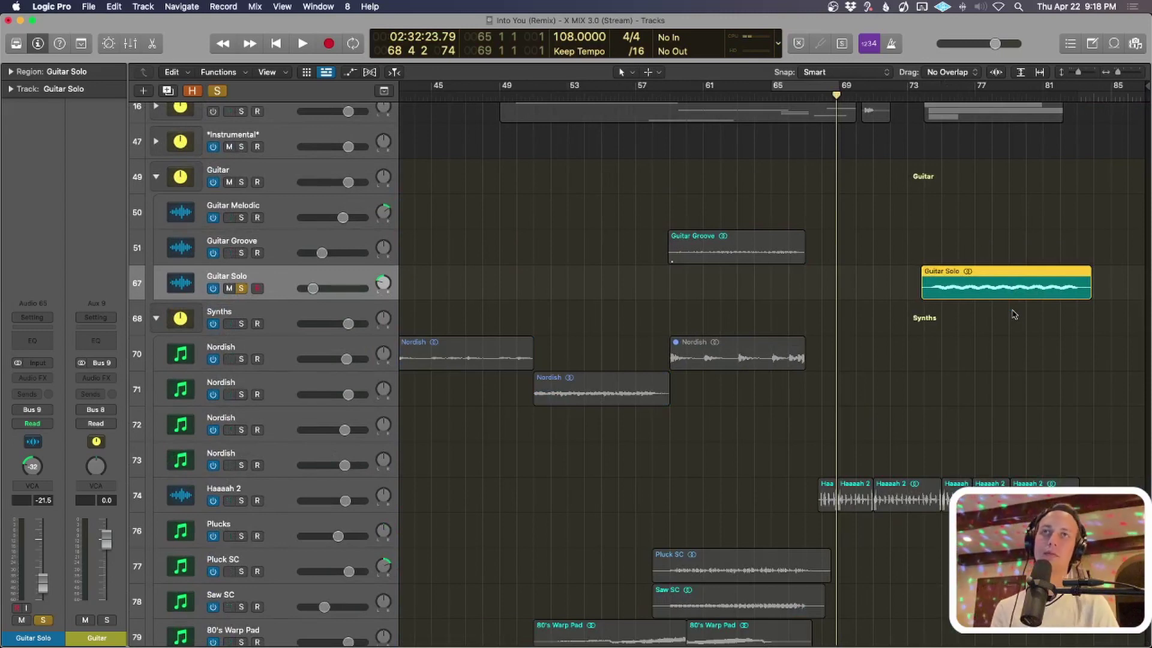
key(shift+space)
key(space)
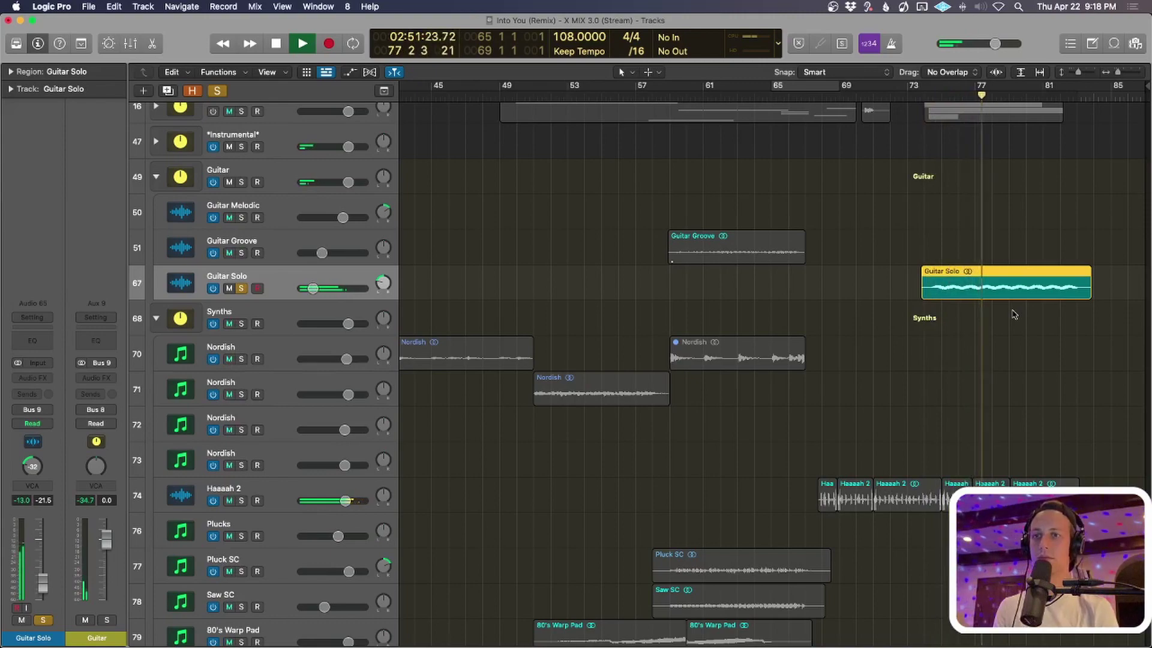
key(space)
key(s)
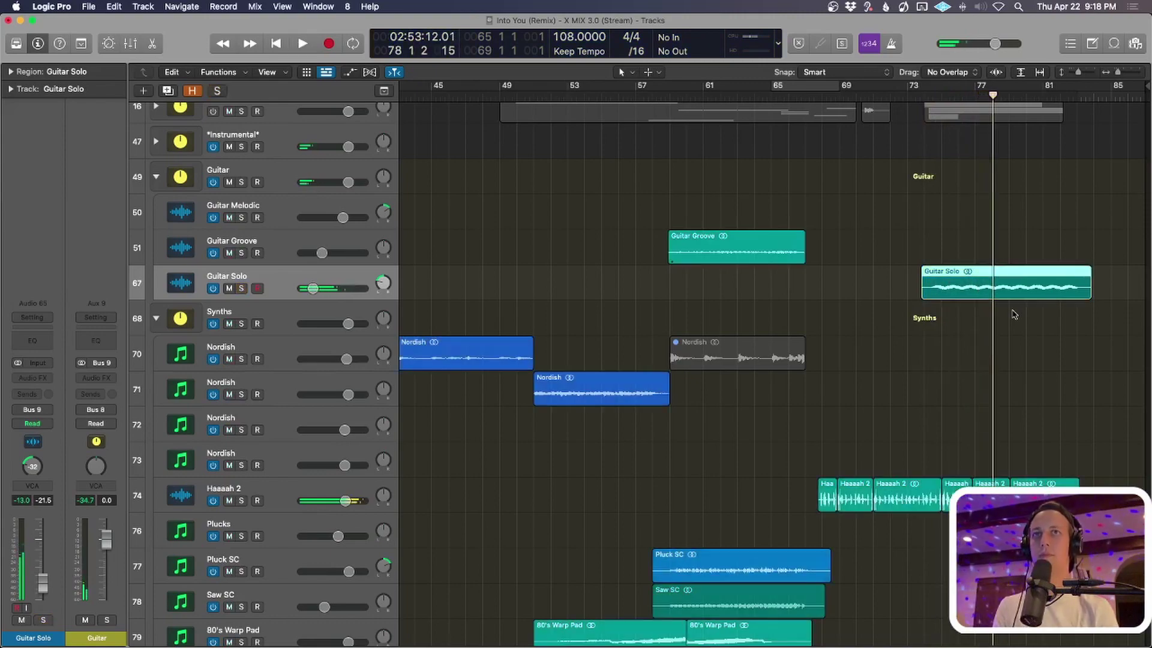
key(z)
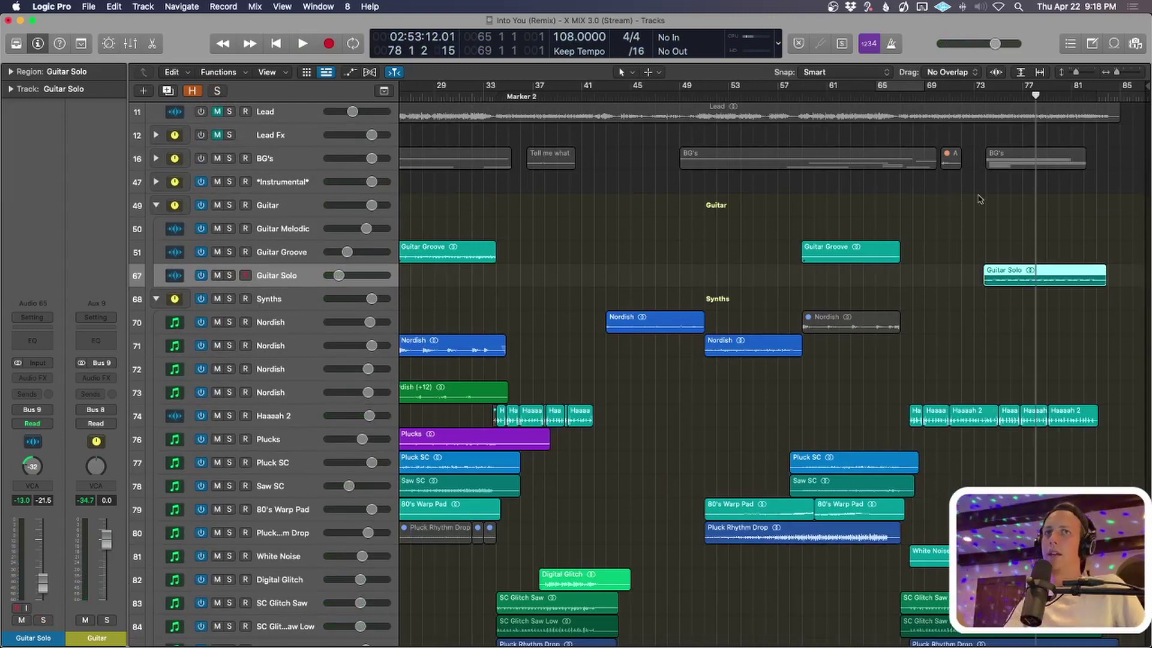
- Turn on and expand the BG's track stack and select the Ohhhh region just after bar 67
scroll(1015, 258, up, 1)
scroll(1016, 257, down, 2)
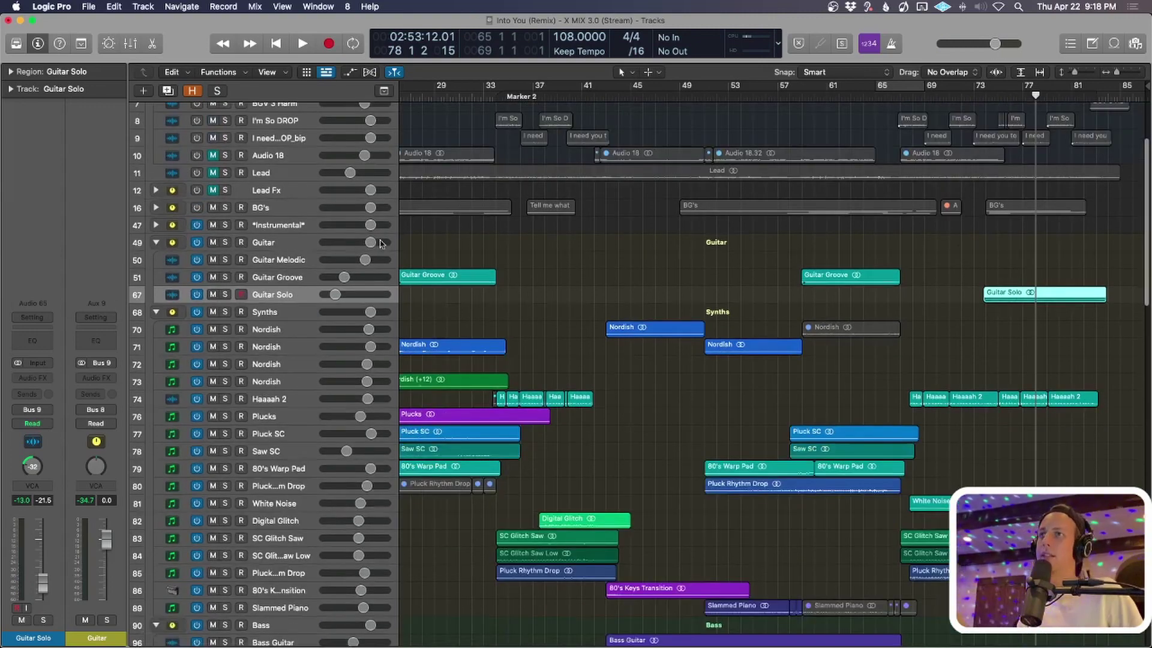
scroll(646, 352, down, 2)
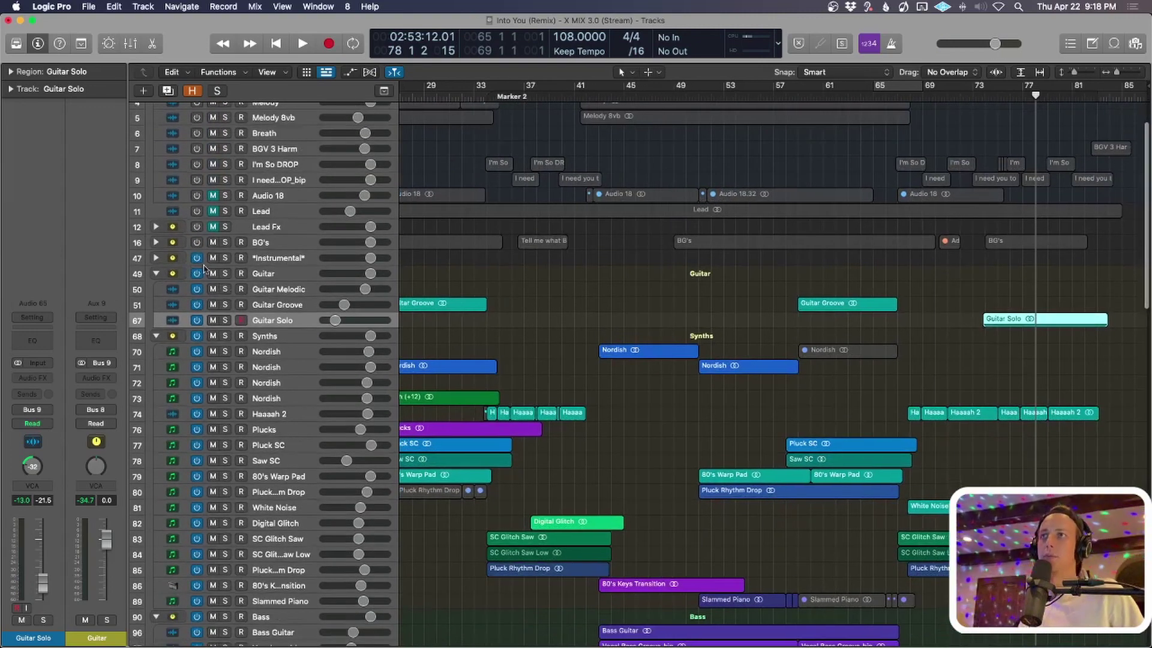
click(156, 242)
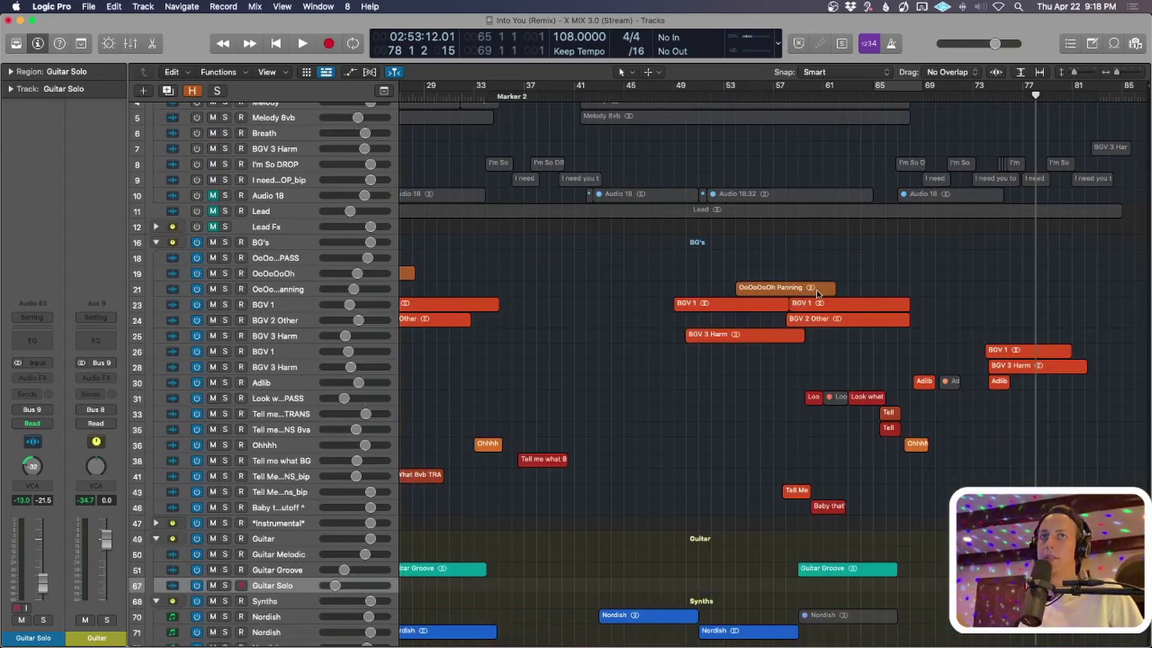
scroll(1060, 385, down, 1)
click(920, 446)
scroll(921, 447, up, 4)
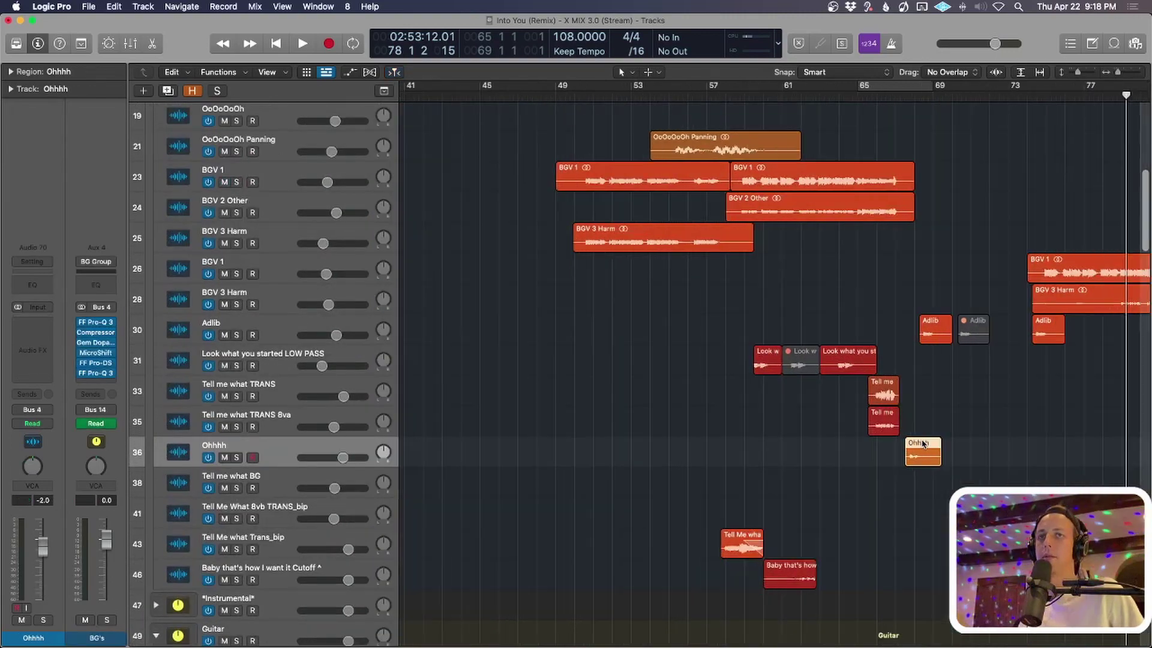
scroll(927, 438, down, 2)
ctrl+alt+click(928, 438)
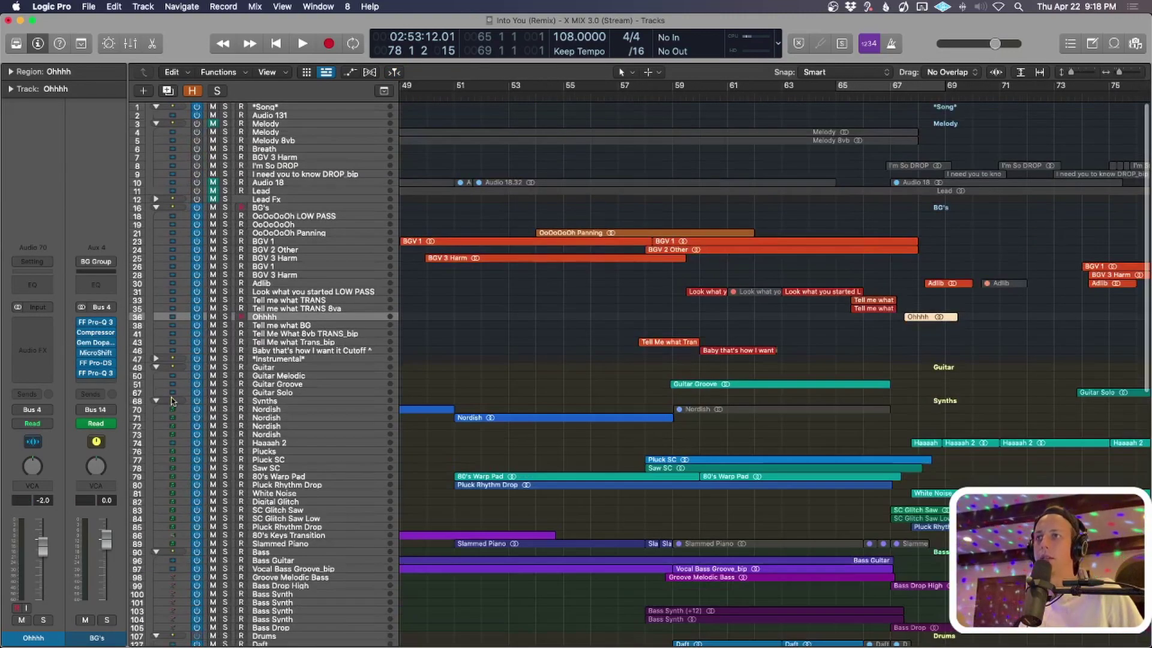
- Turn off the Synths and Bass track stacks and collapse both
click(197, 401)
click(156, 400)
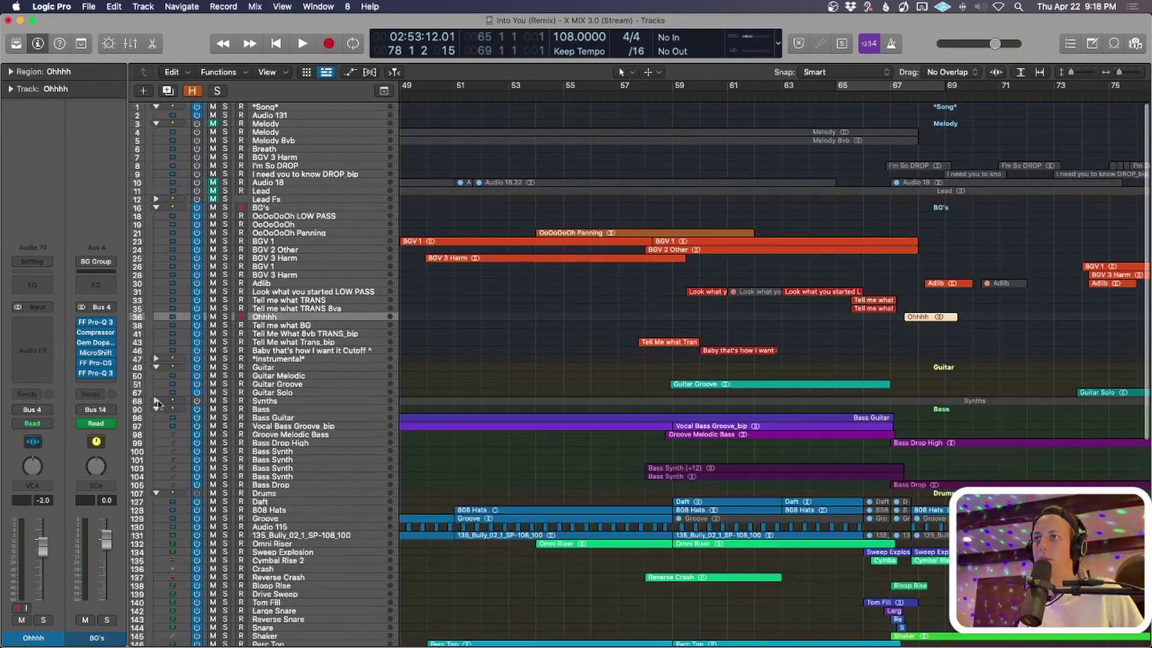
click(156, 409)
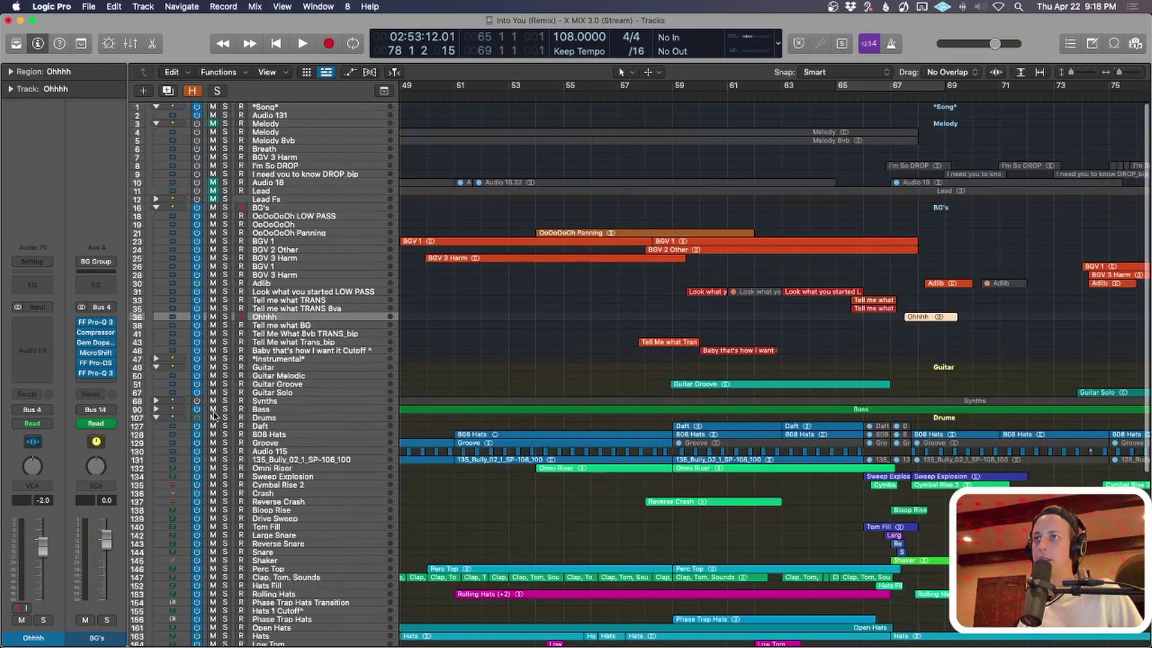
click(198, 410)
- Play the background vocals with the guitar and drums from about bar 65 into the drop
click(868, 112)
click(837, 96)
key(space)
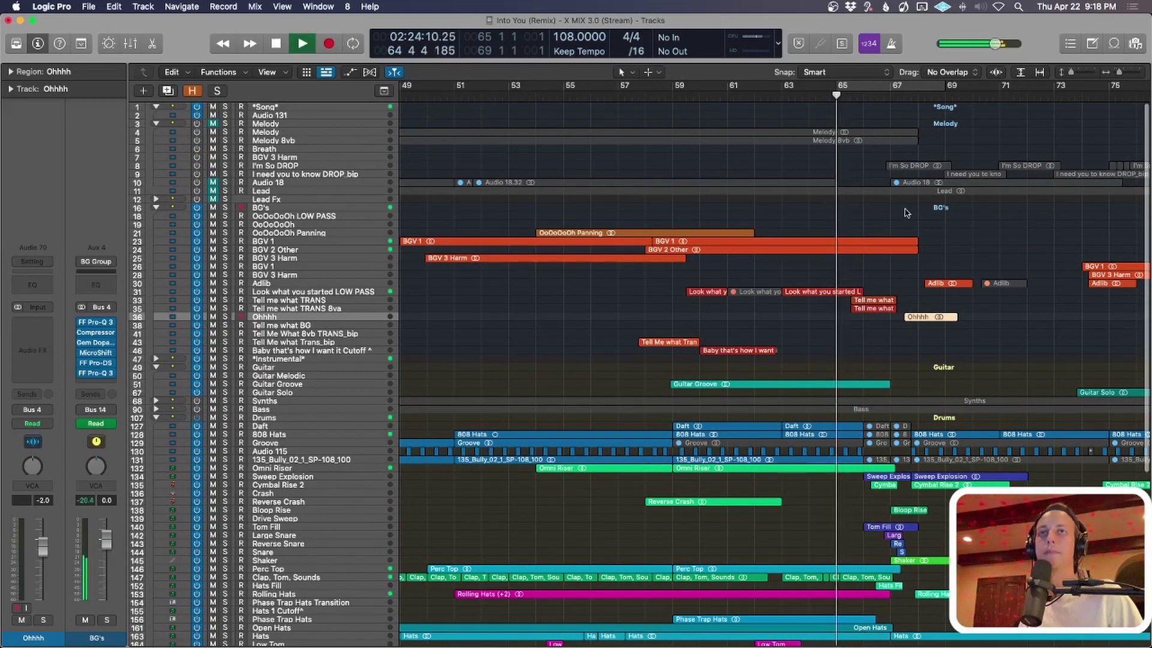
ctrl+alt+click(916, 209)
scroll(917, 211, up, 2)
scroll(915, 213, down, 5)
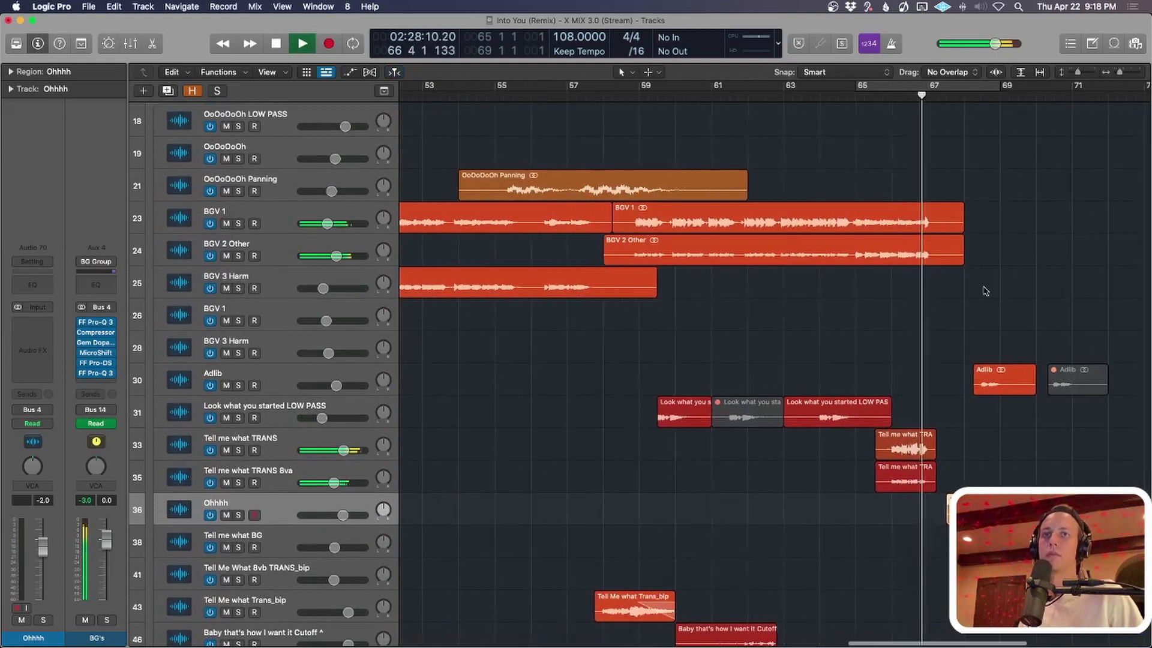
scroll(984, 289, right, 4)
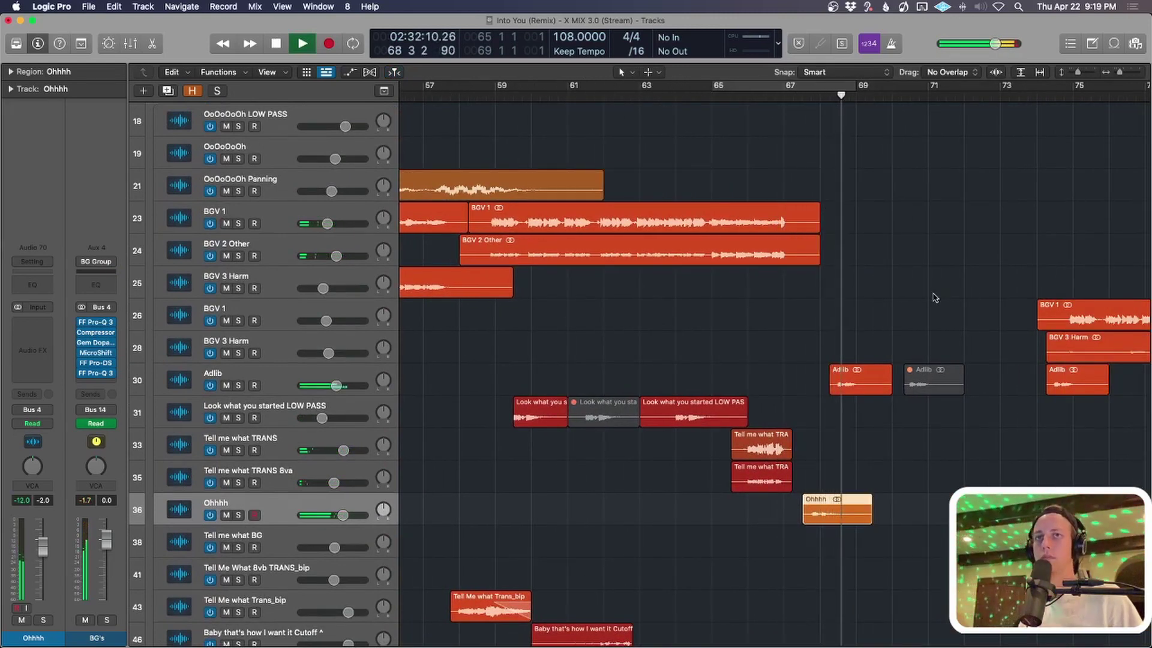
scroll(932, 297, down, 5)
scroll(922, 303, down, 3)
key(space)
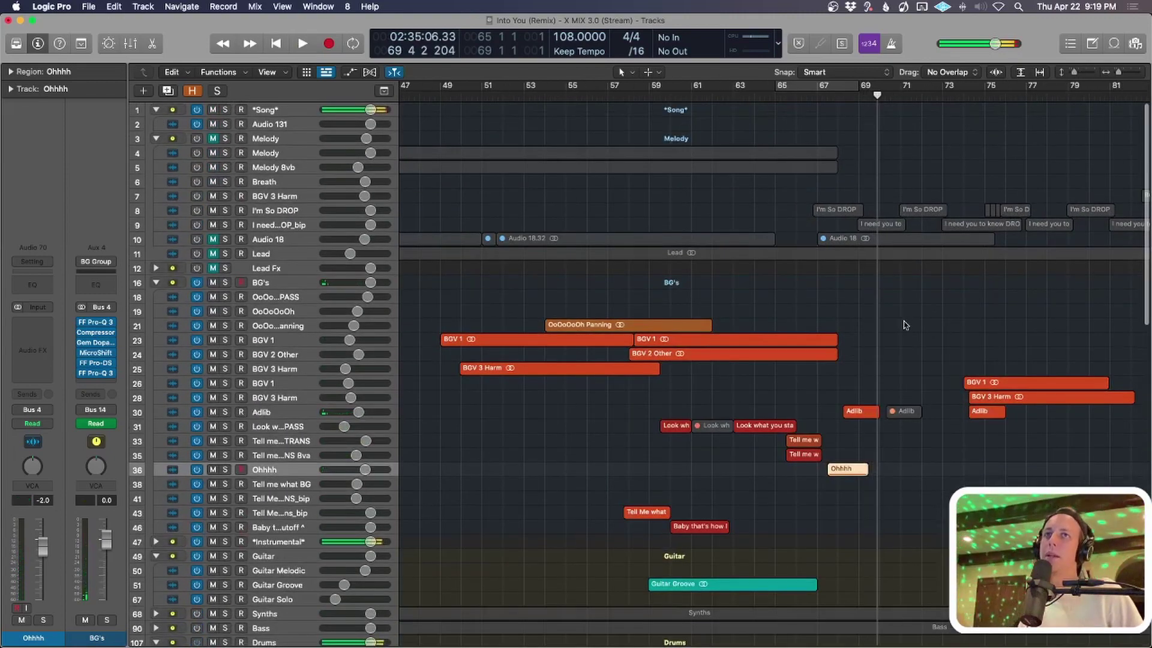
- Clear the region selection, move the playhead back to around bar 66 and replay the background vocal transition into the drop
scroll(909, 340, down, 3)
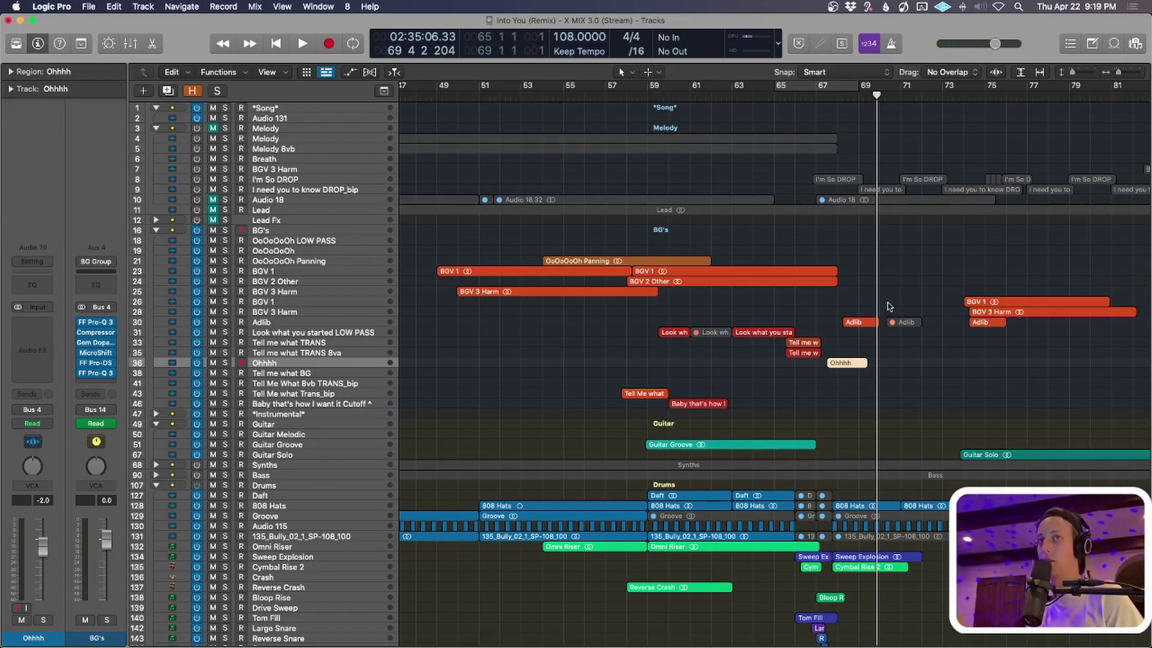
scroll(888, 307, up, 6)
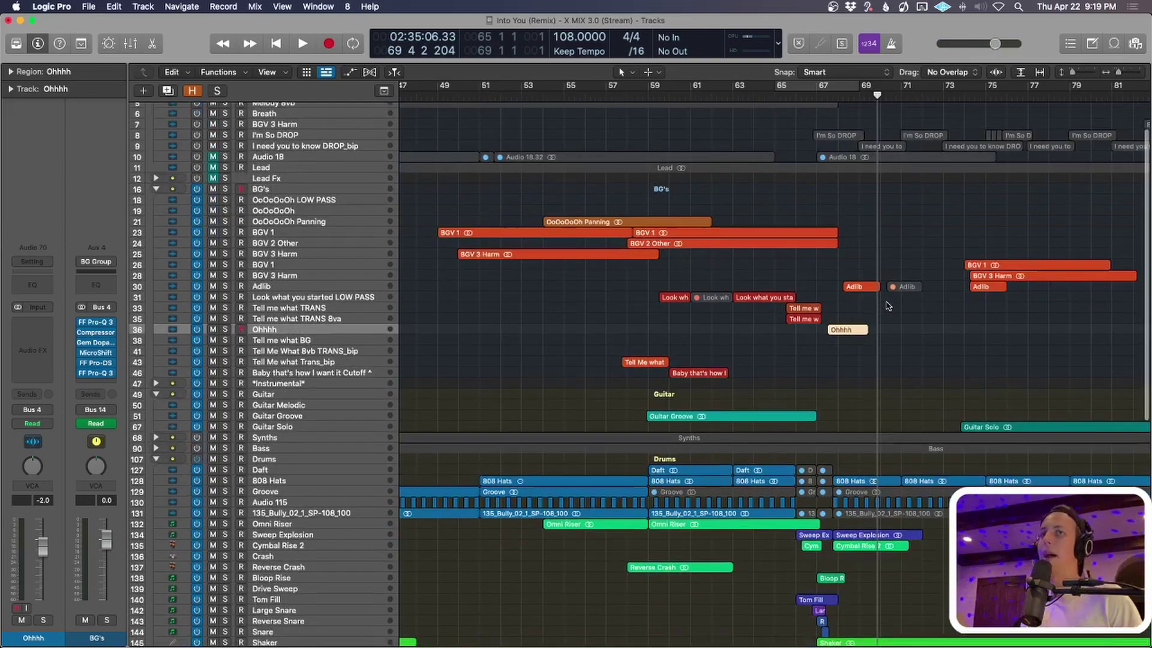
click(843, 379)
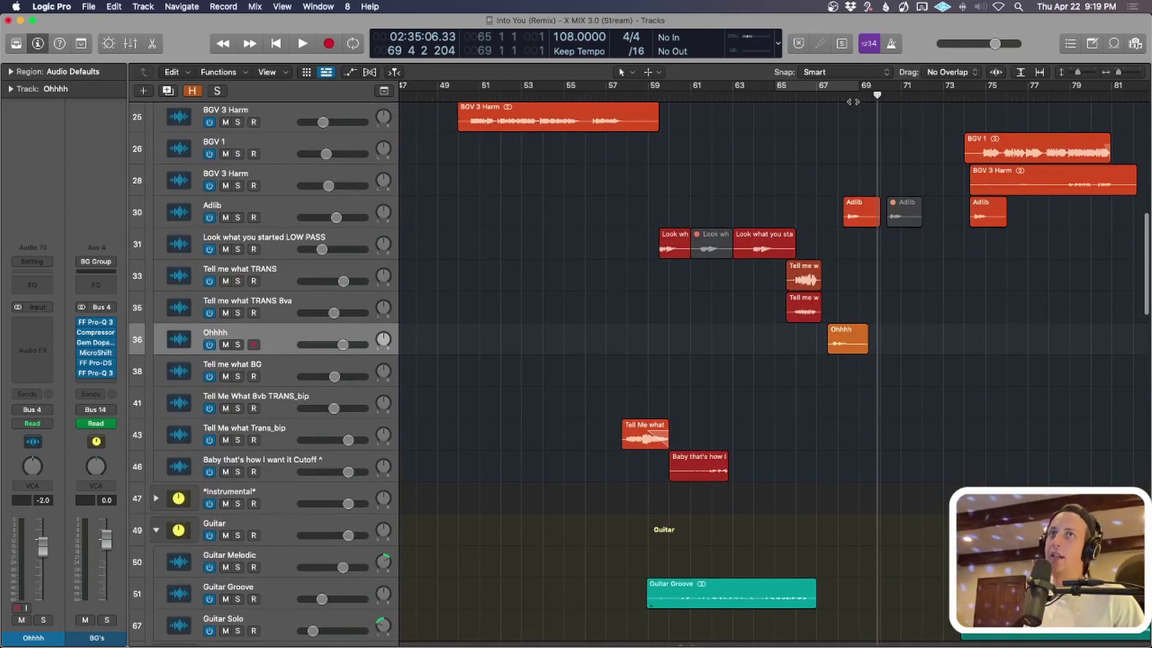
drag(852, 101, 795, 102)
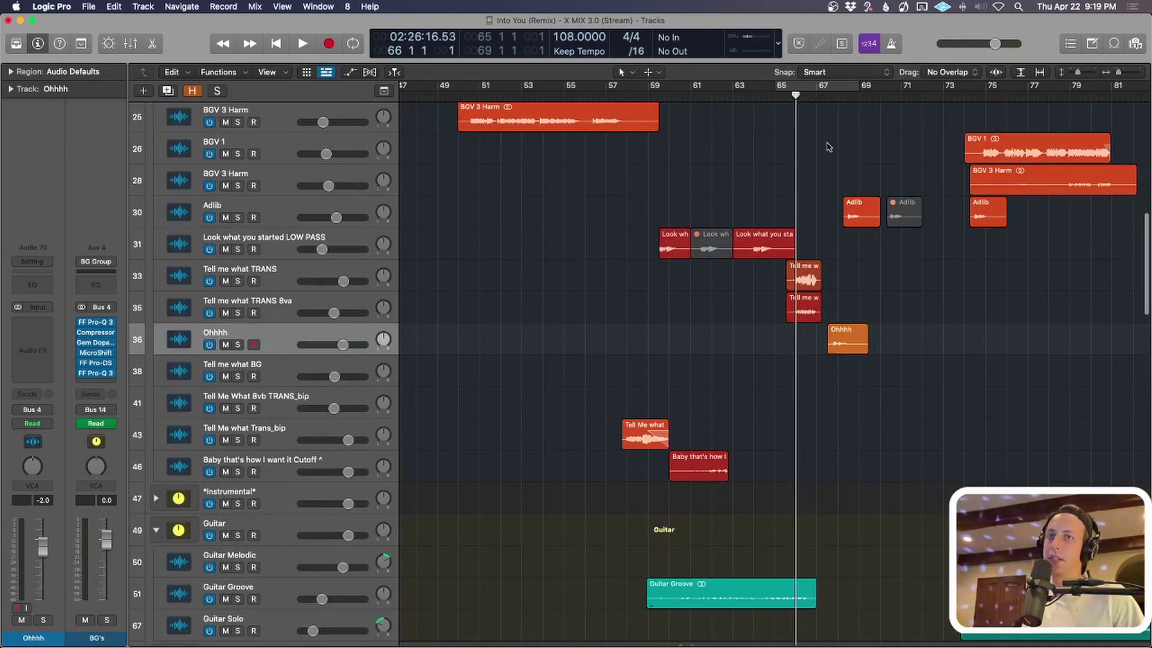
key(comma)
key(super+Up)
key(space)
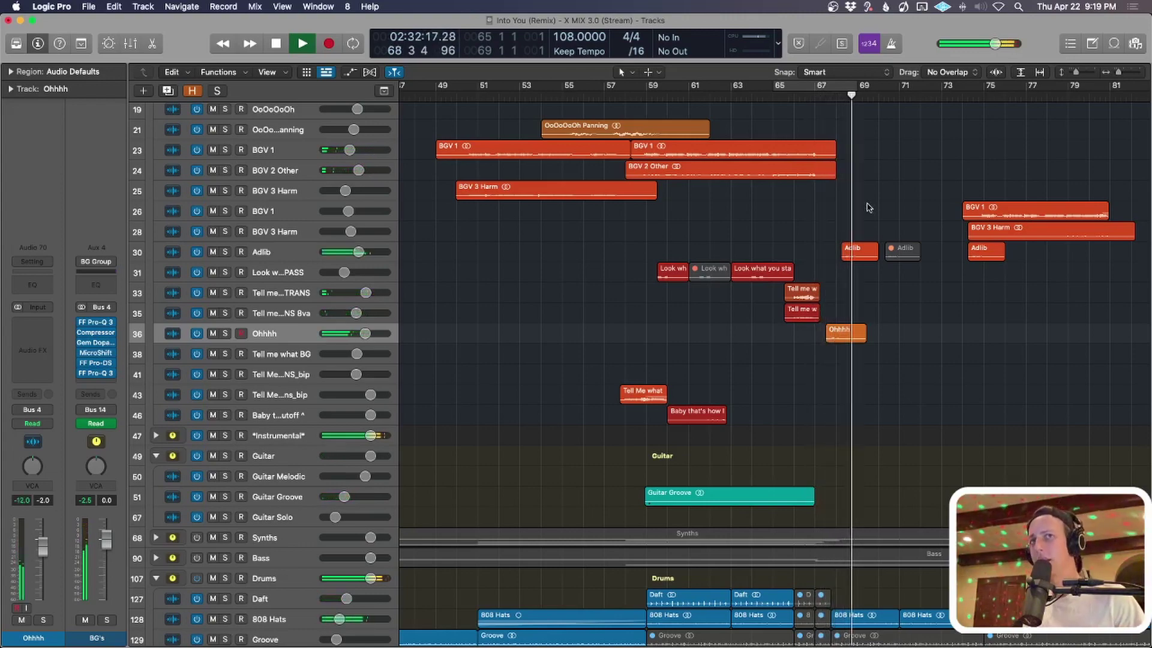
- Stop playback and solo the Lead vocal track
key(space)
scroll(940, 169, down, 4)
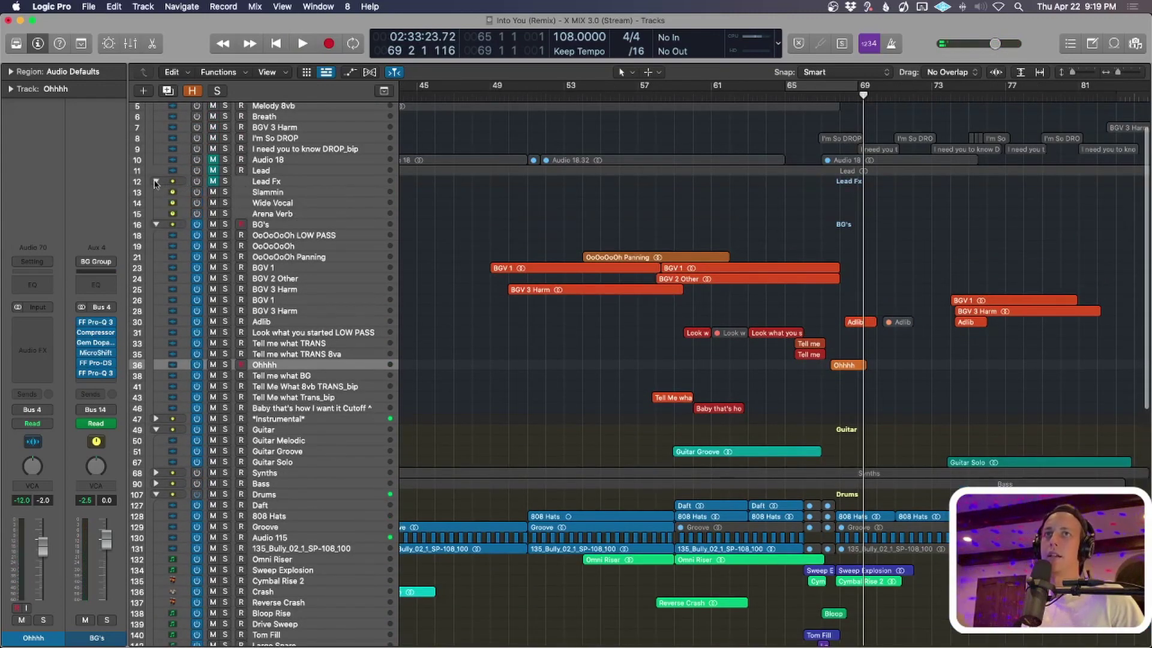
scroll(173, 168, up, 2)
click(281, 218)
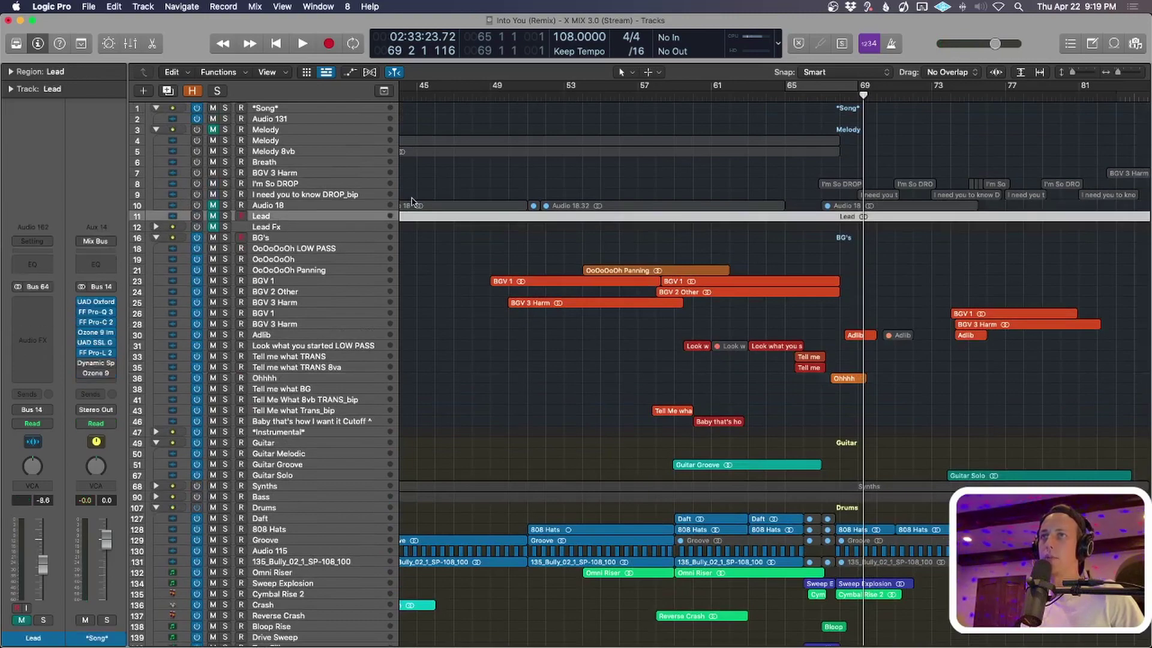
scroll(375, 319, up, 3)
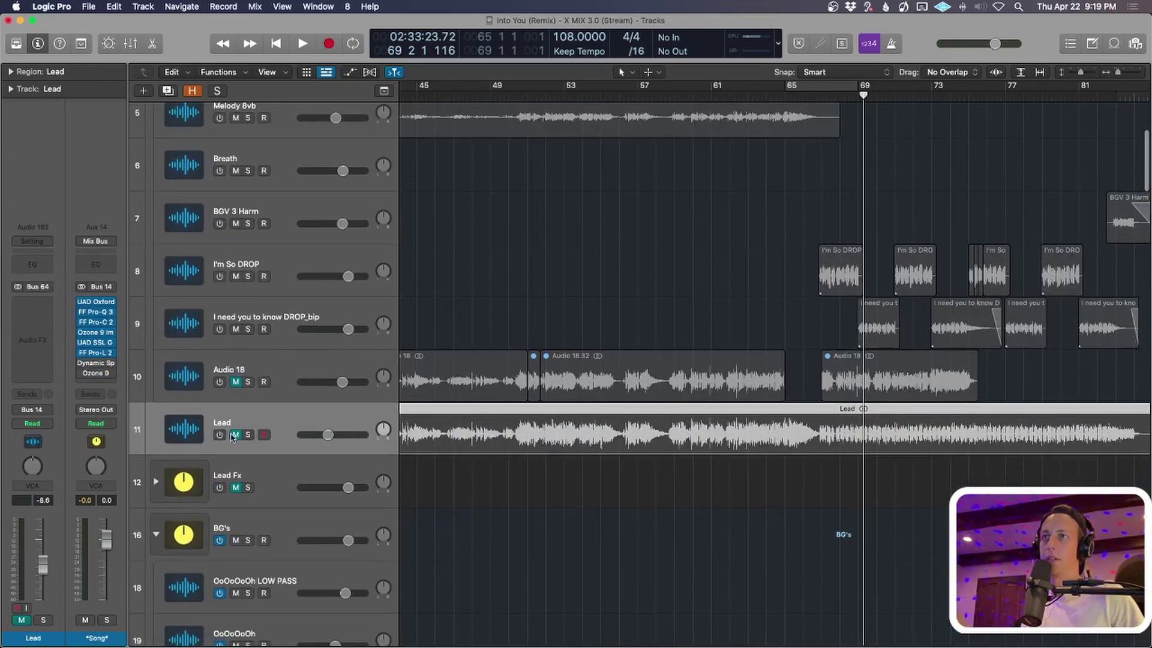
click(248, 436)
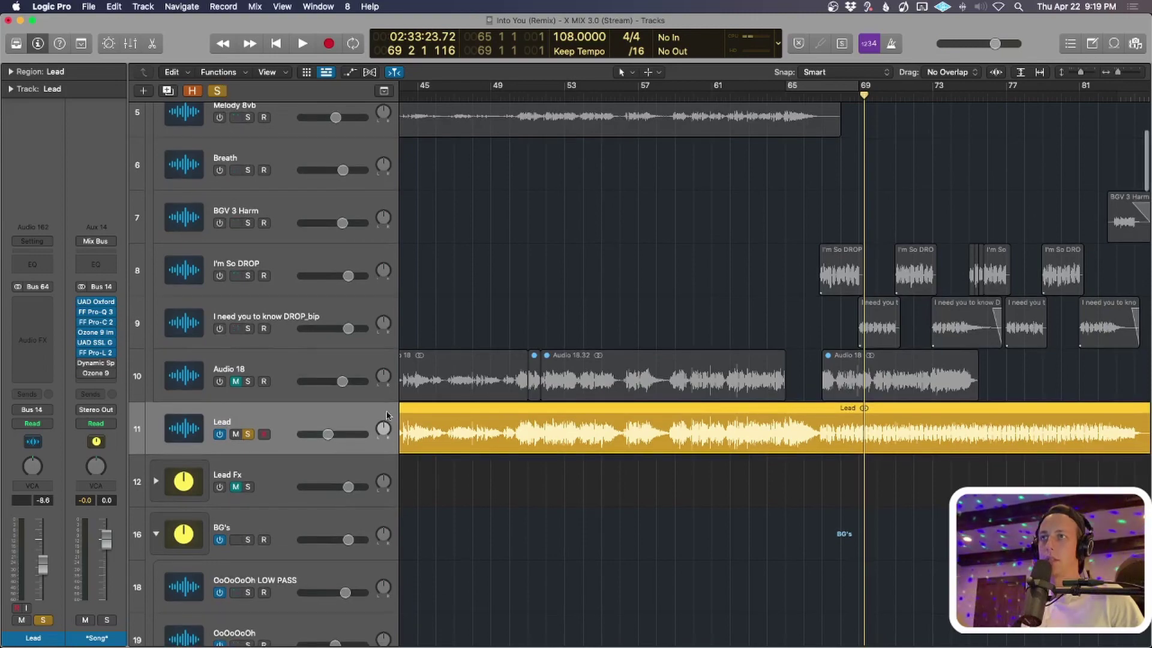
- Move the playhead to bar 64 and play the soloed Lead vocal into the drop
click(765, 93)
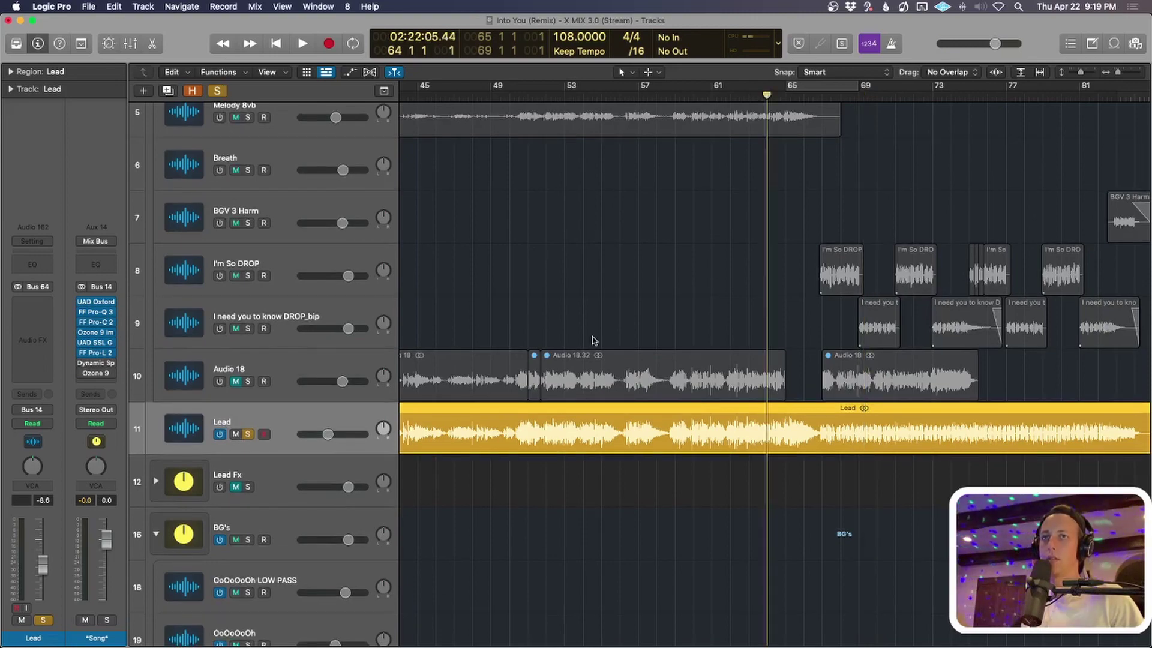
scroll(594, 340, up, 3)
key(space)
scroll(660, 336, down, 7)
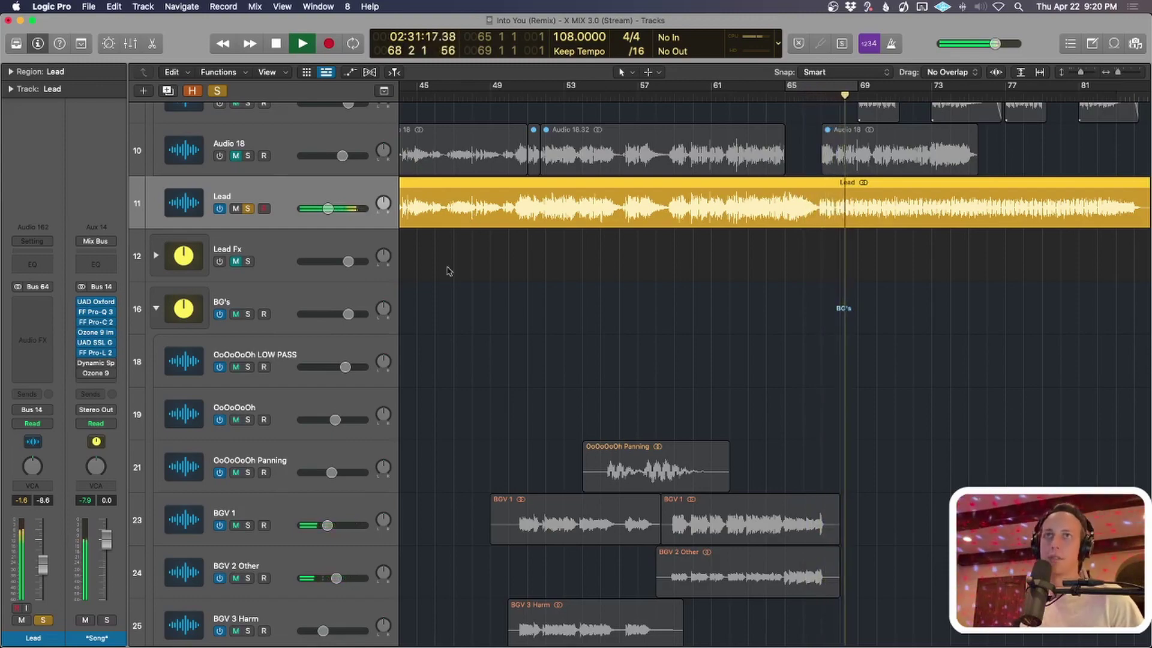
key(space)
- Solo the BG's and Drums track stacks together with the Lead vocal
scroll(498, 294, down, 5)
scroll(456, 336, down, 8)
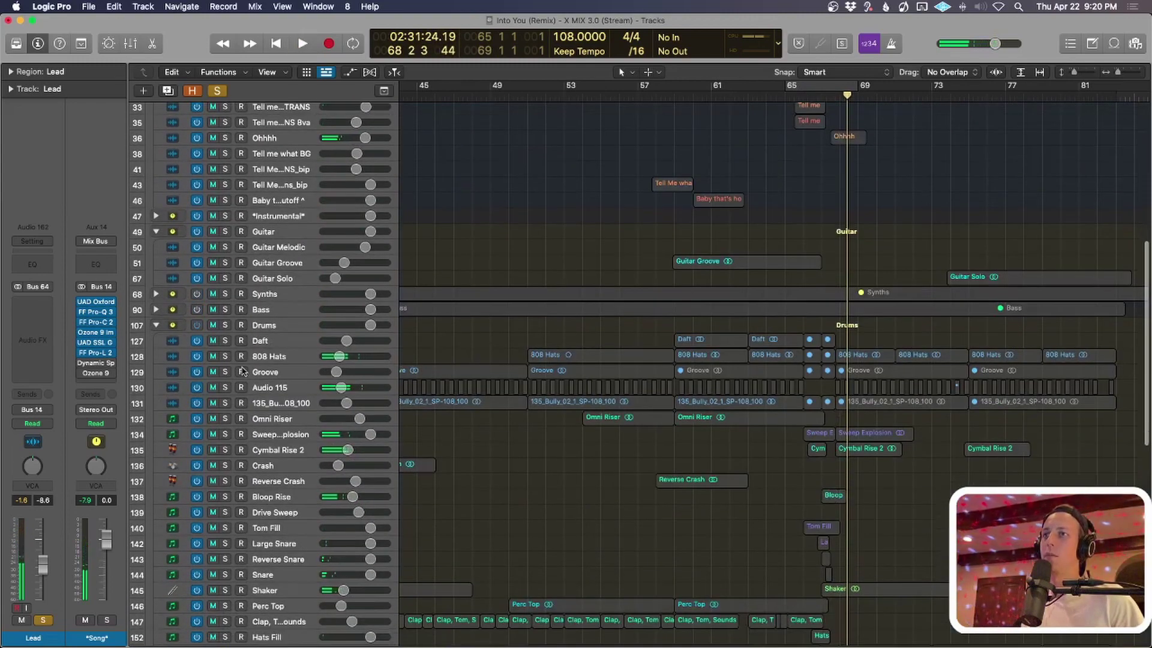
scroll(810, 294, up, 15)
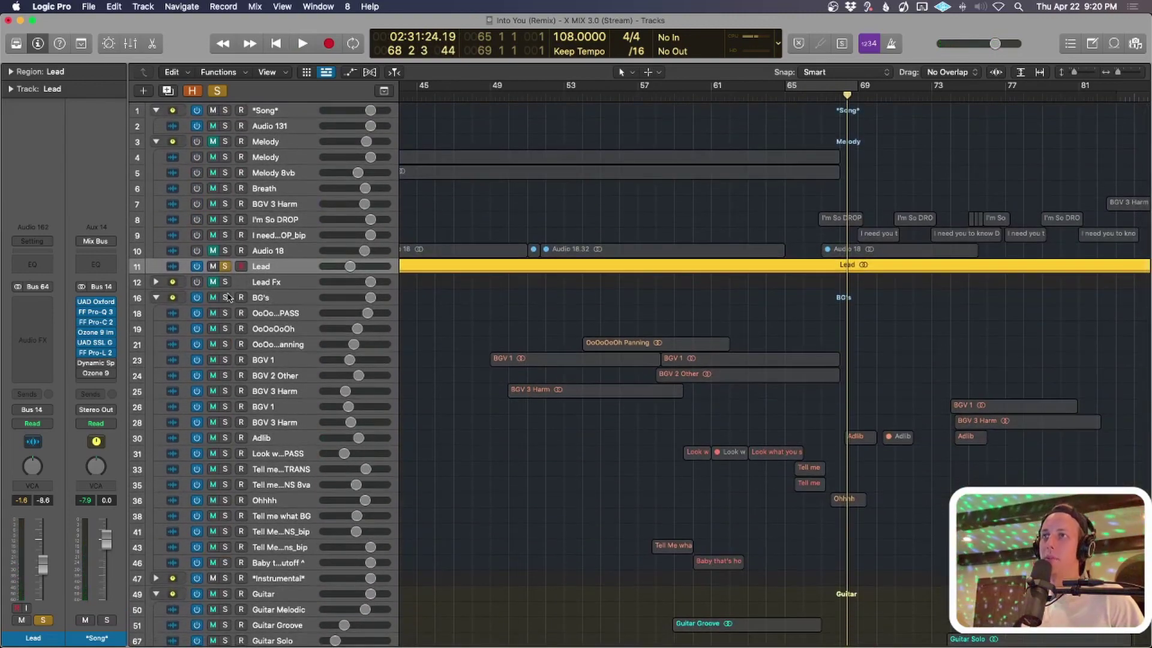
click(225, 297)
- Play the Lead vocal, background vocals and drums from bar 65 into the drop
click(794, 96)
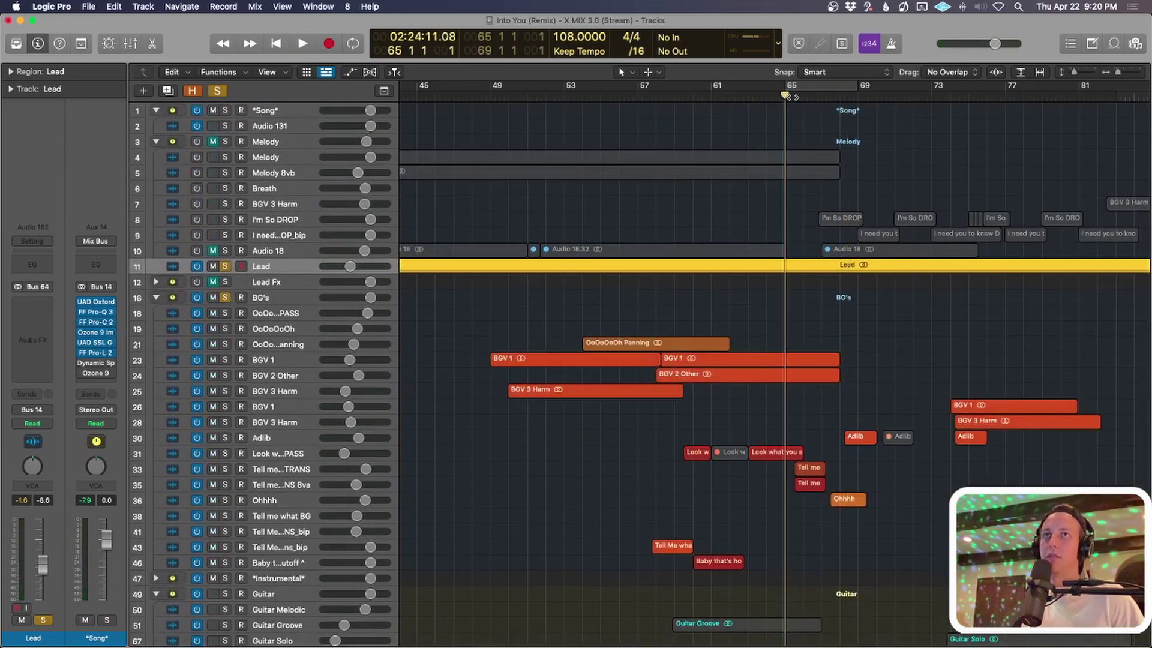
ctrl+alt+click(831, 235)
key(space)
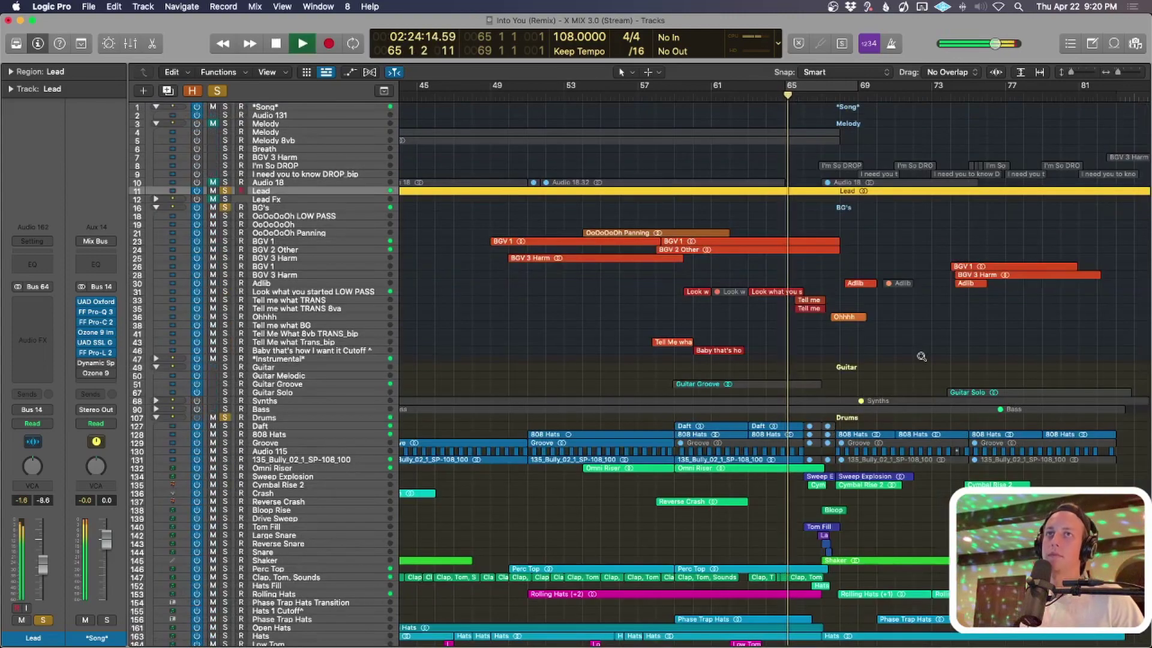
ctrl+alt+click(922, 359)
scroll(922, 360, down, 2)
scroll(922, 360, up, 4)
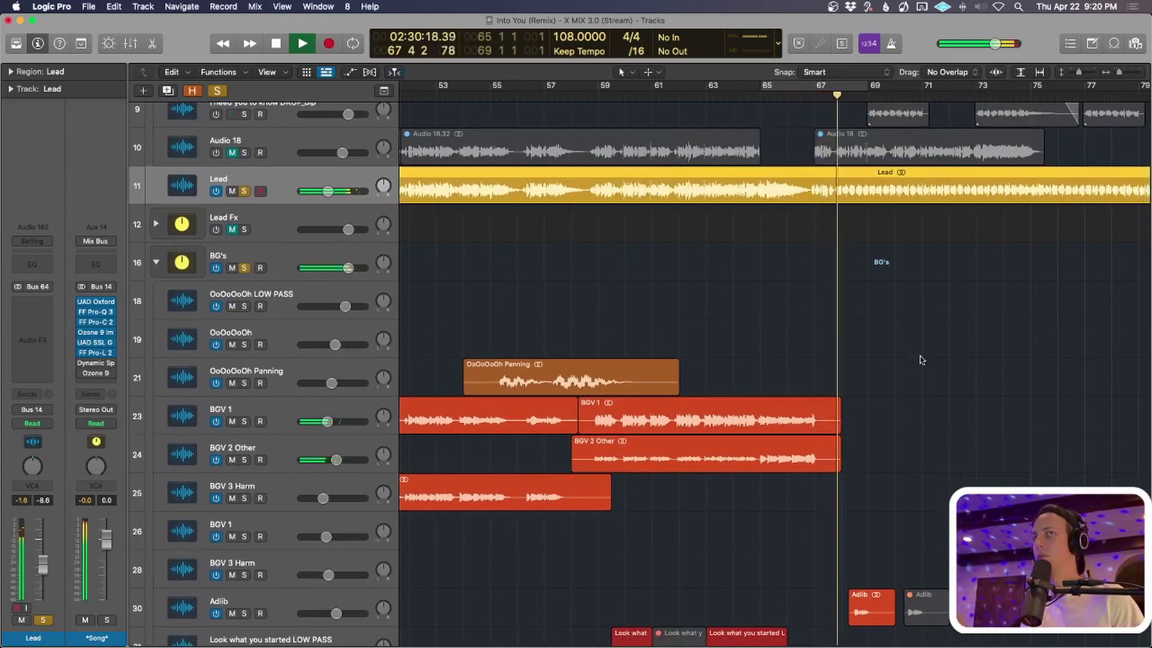
scroll(922, 360, down, 3)
scroll(922, 360, up, 3)
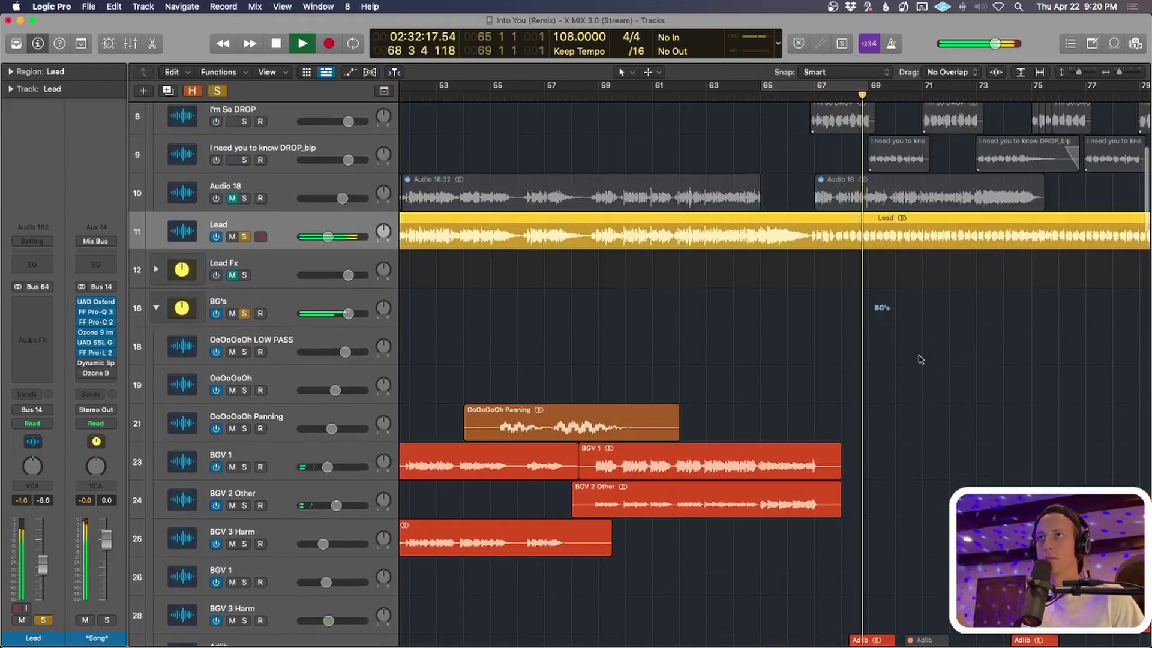
- Set the Lead track's volume to 0.0 dB during playback, then stop
alt+click(346, 236)
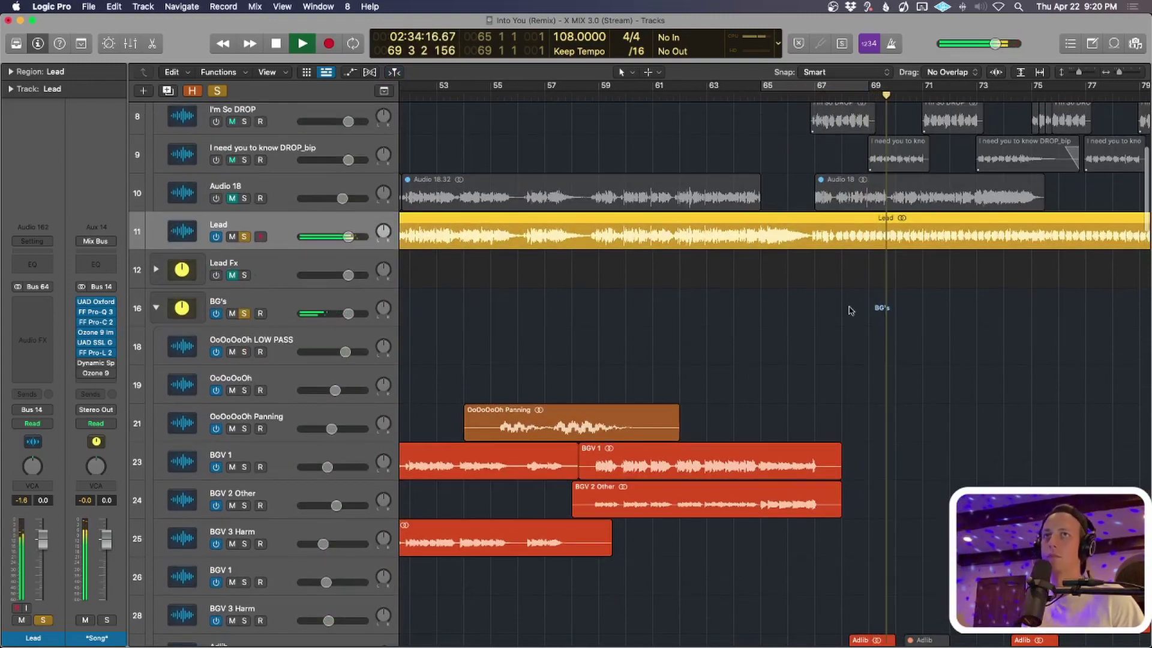
scroll(851, 308, down, 3)
scroll(828, 217, down, 2)
key(space)
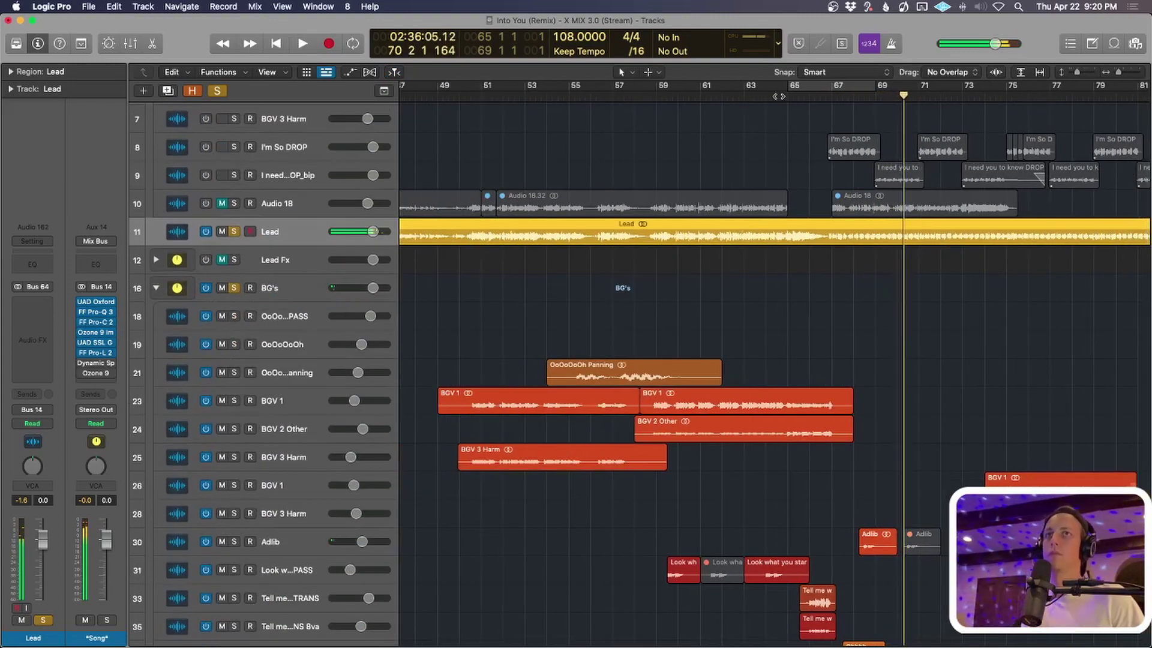
- Replay the soloed Lead, background vocals and drums from about bar 64 into the drop, then stop
click(777, 96)
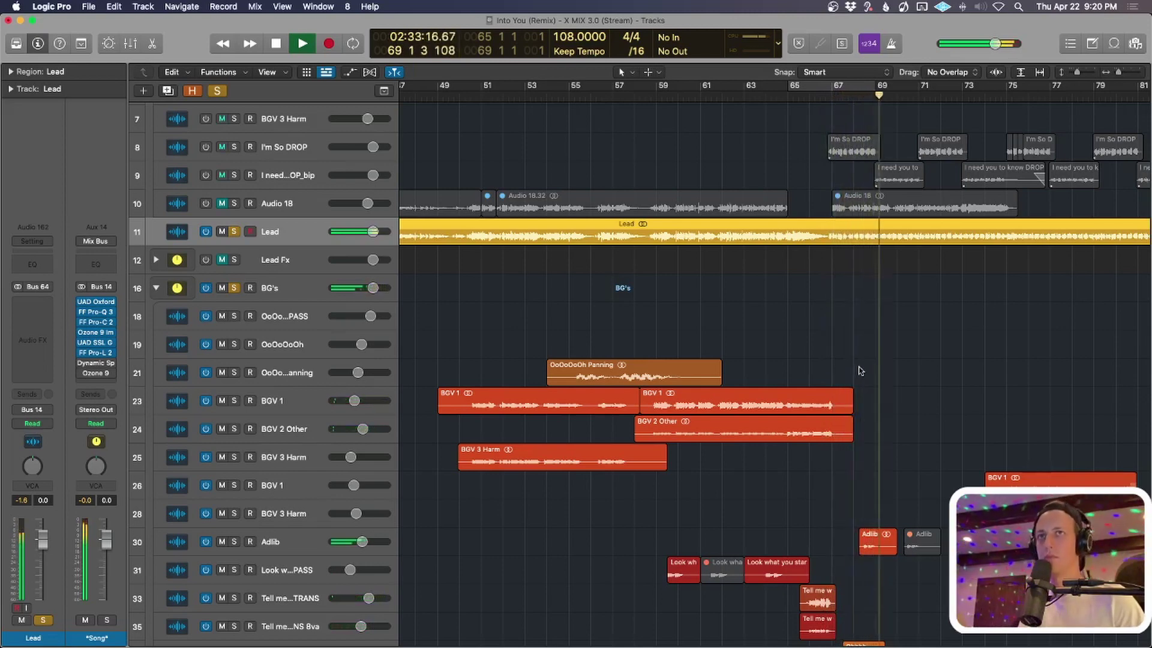
key(space)
key(super+Up)
key(super+Left)
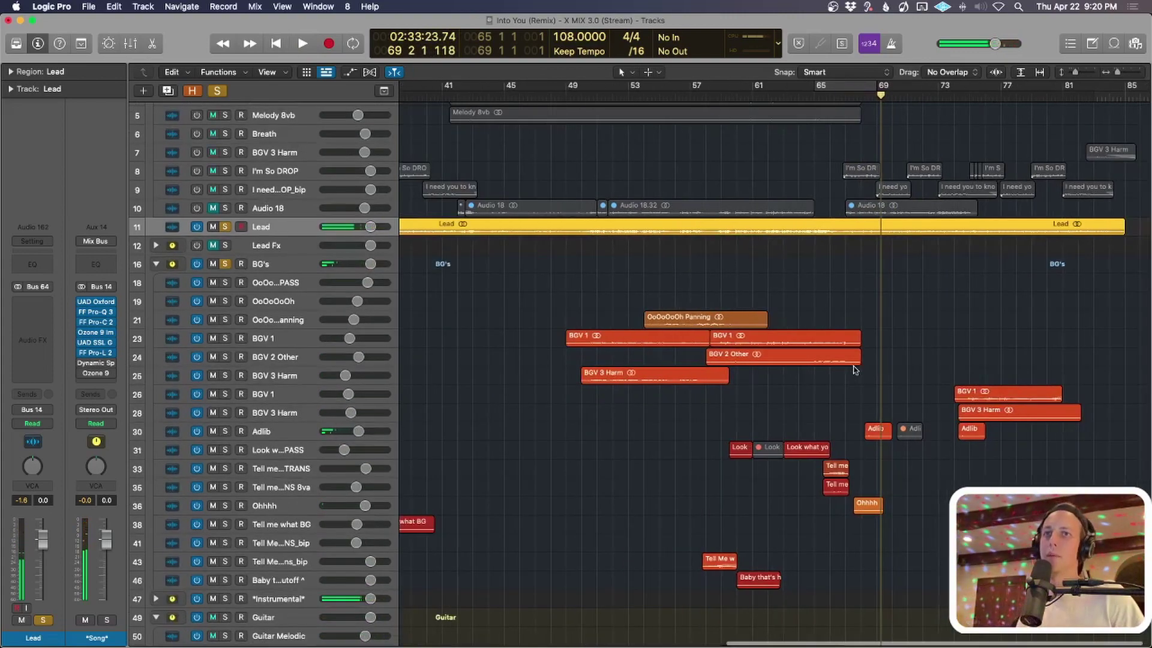
- Clear the Lead region selection and turn off all track solos
scroll(854, 370, up, 4)
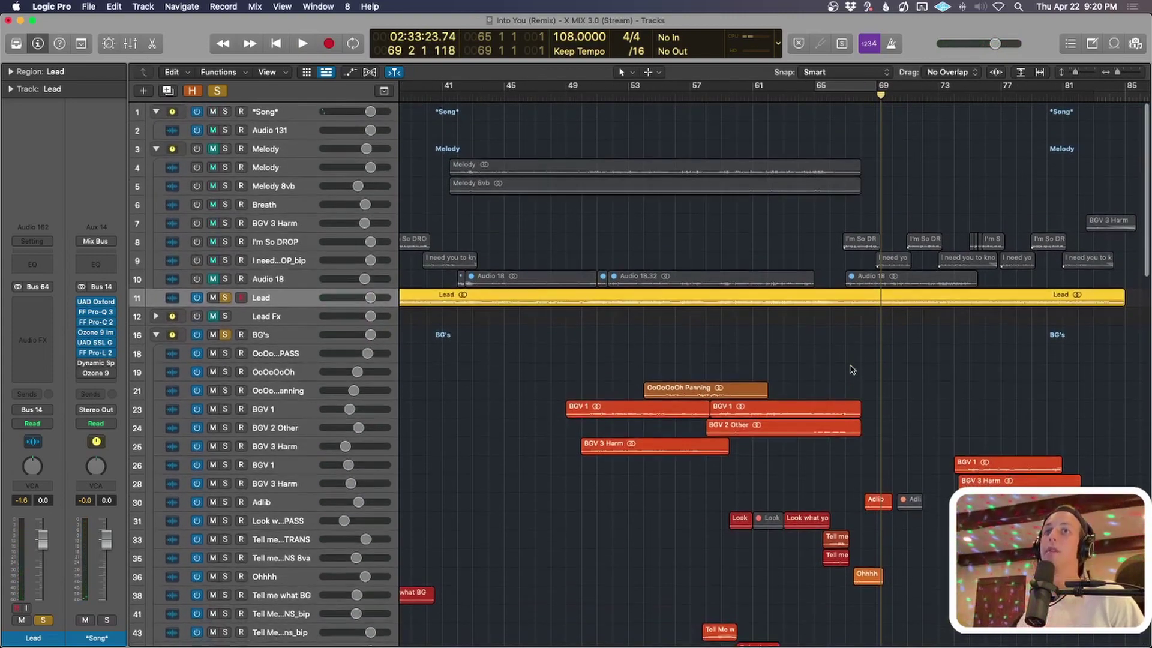
click(852, 369)
scroll(852, 370, down, 10)
scroll(852, 370, down, 2)
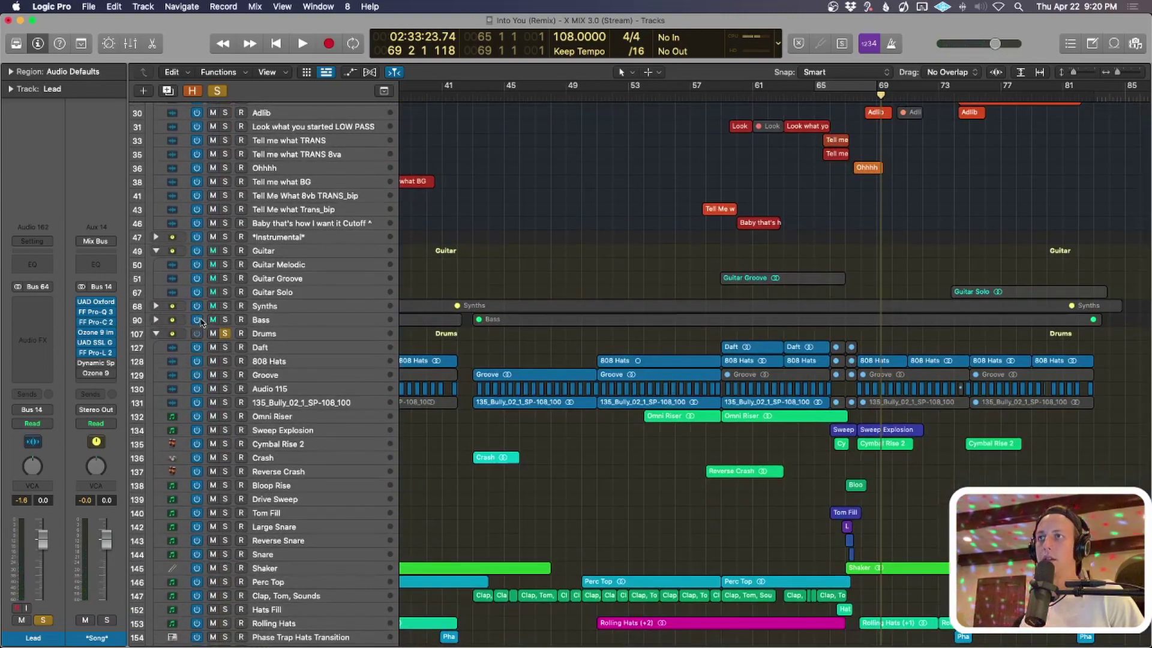
scroll(854, 251, up, 1)
key(super+Up)
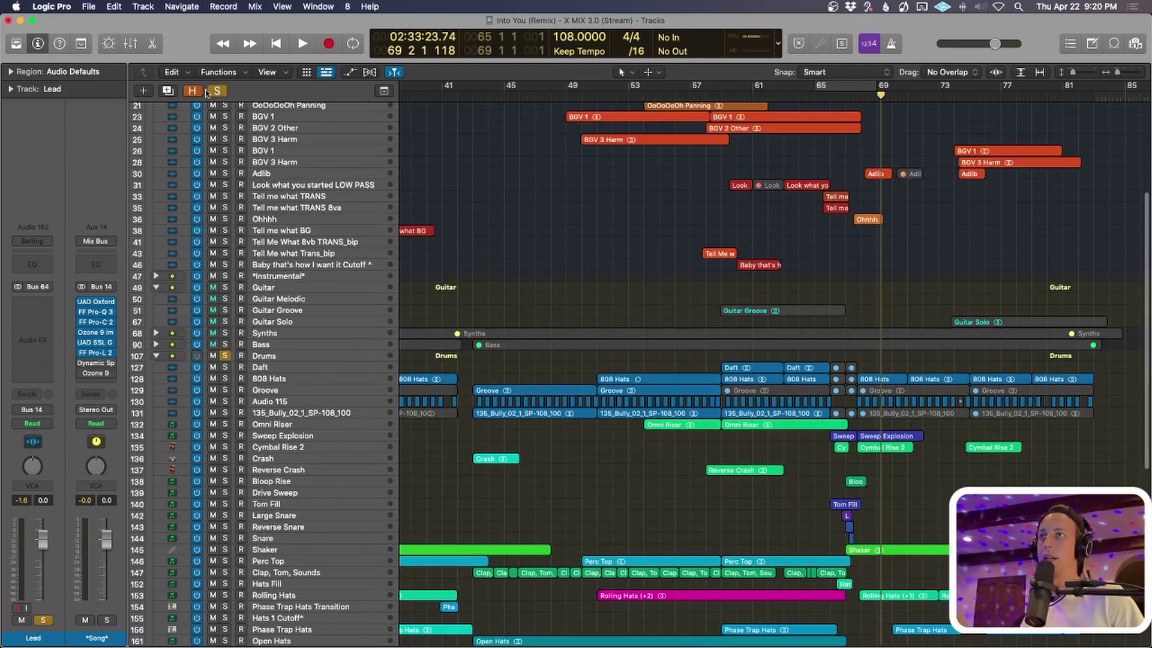
click(218, 90)
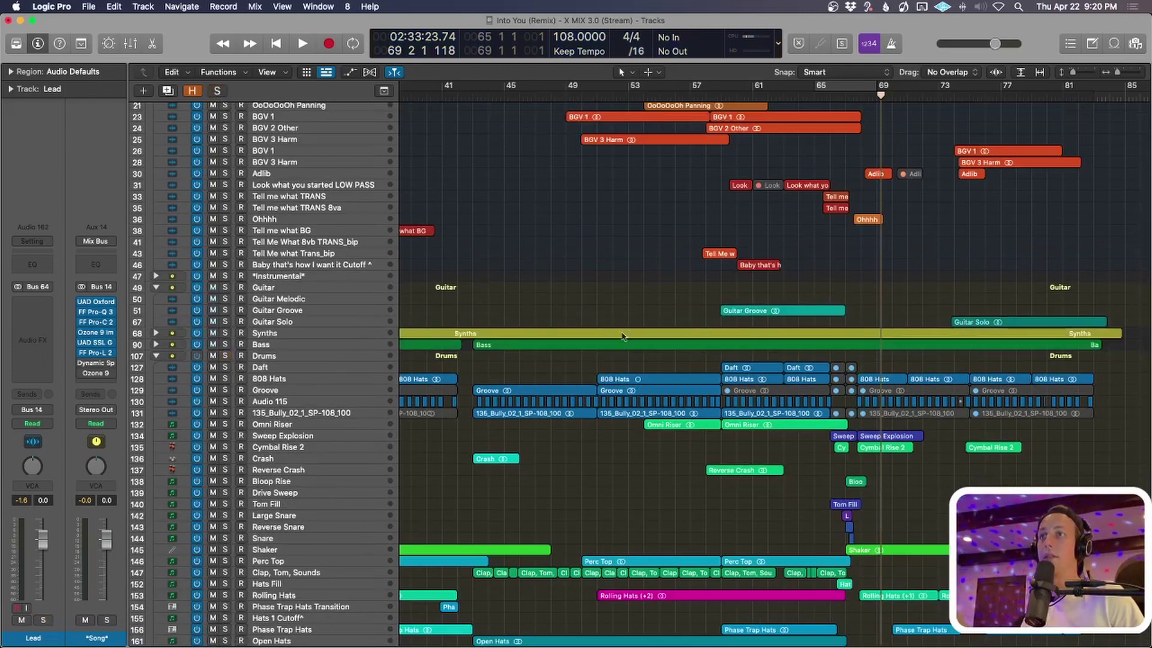
- Solo the Lead vocal again and set an active cycle range from bar 65 to 69
scroll(629, 334, up, 8)
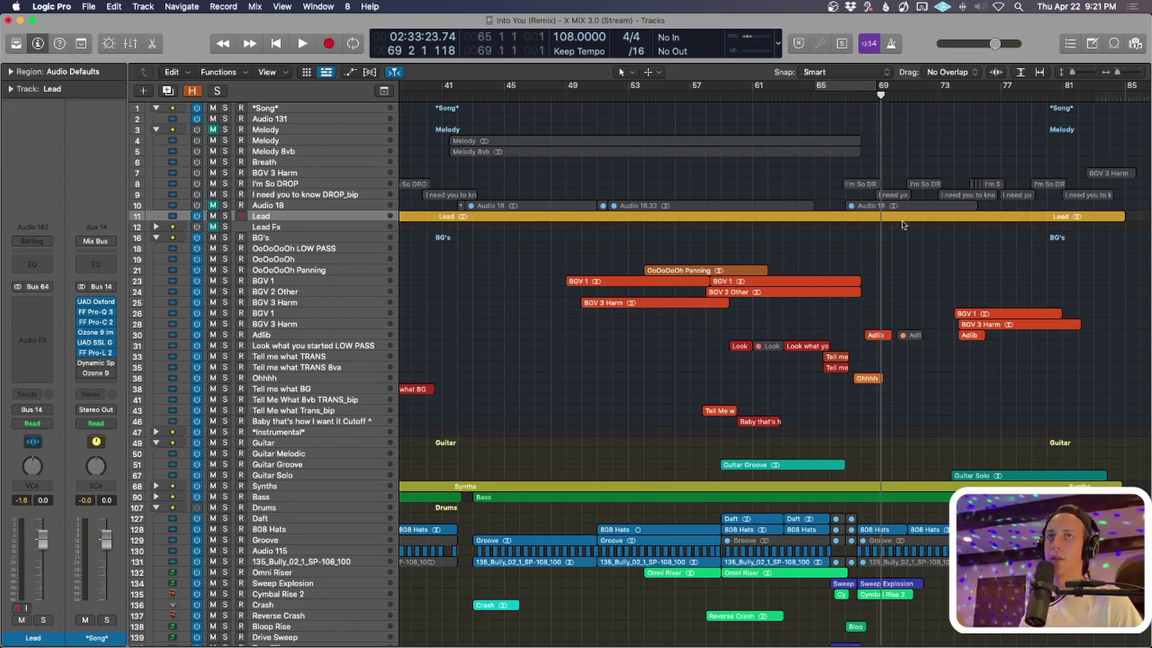
key(ctrl+s)
click(864, 219)
key(super+Down)
key(super+Down)
key(super+Down)
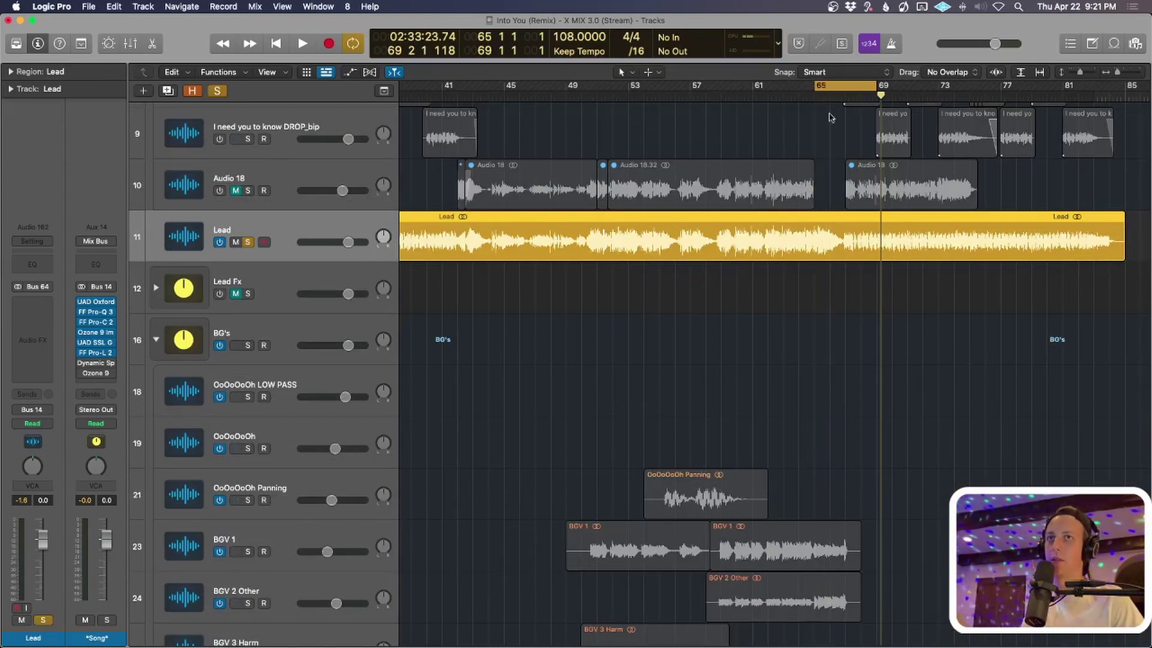
- Play the soloed Lead vocal from bar 65 until about bar 68, then turn off the cycle range
key(z)
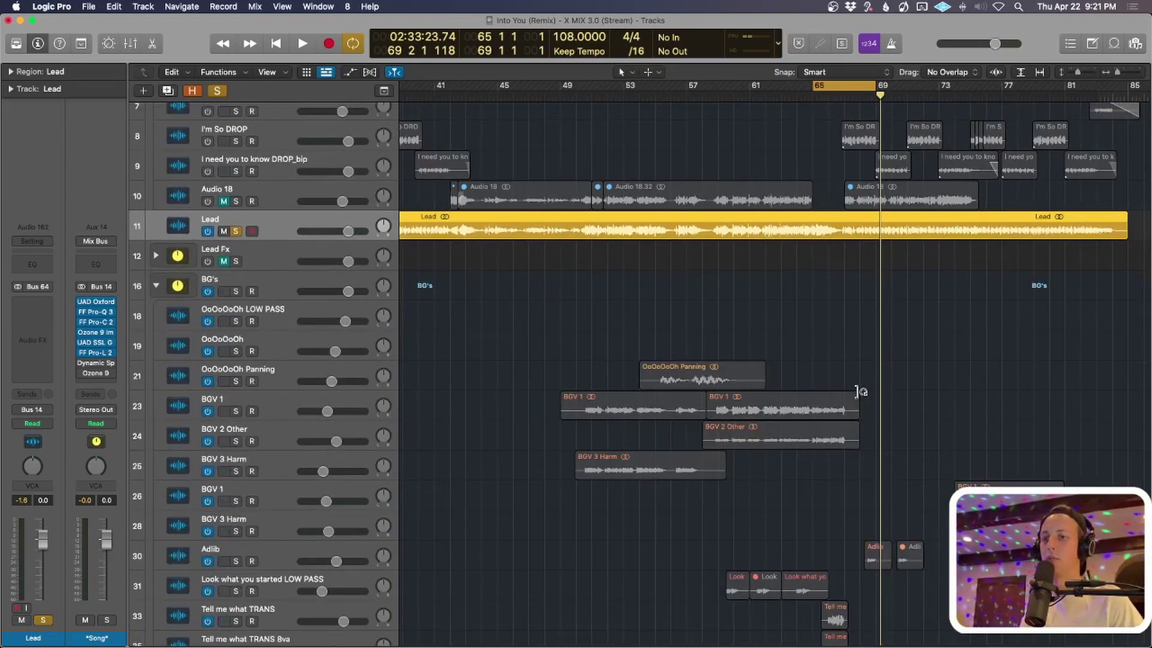
key(space)
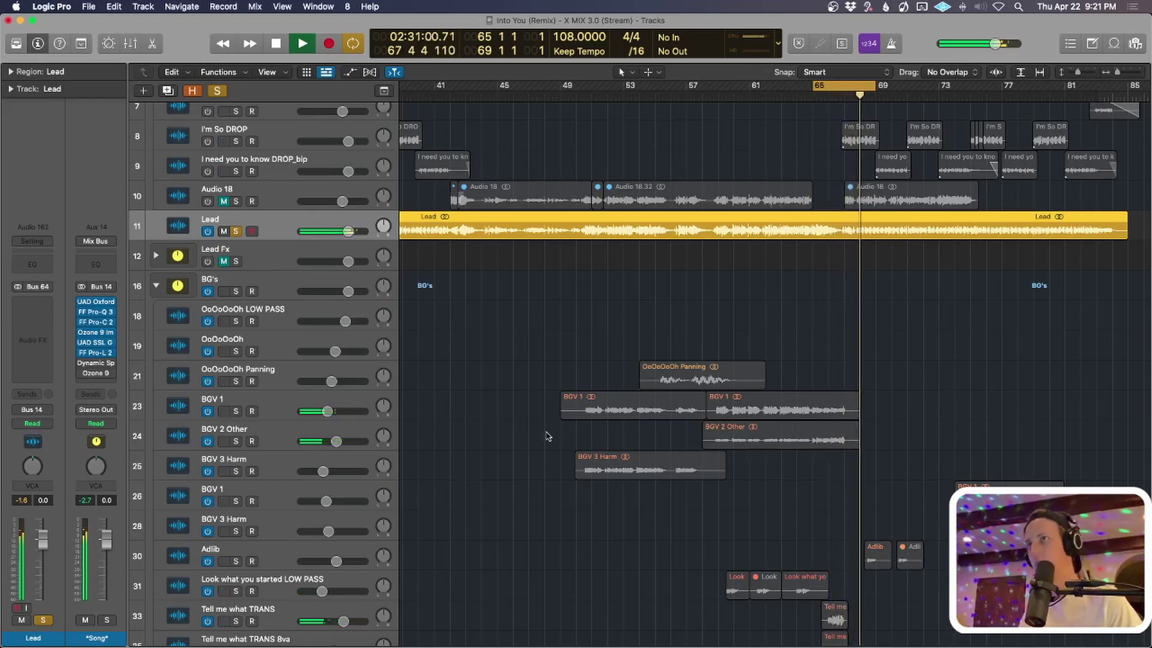
key(space)
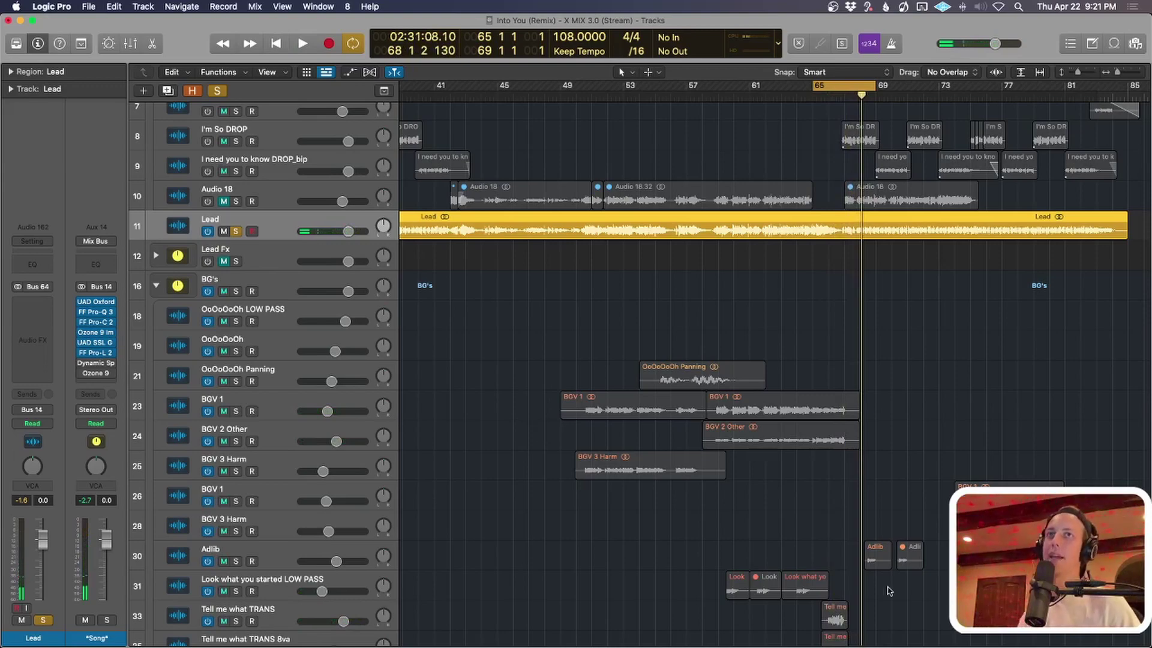
key(super+Up)
key(super+Up)
key(super+Up)
key(super+Up)
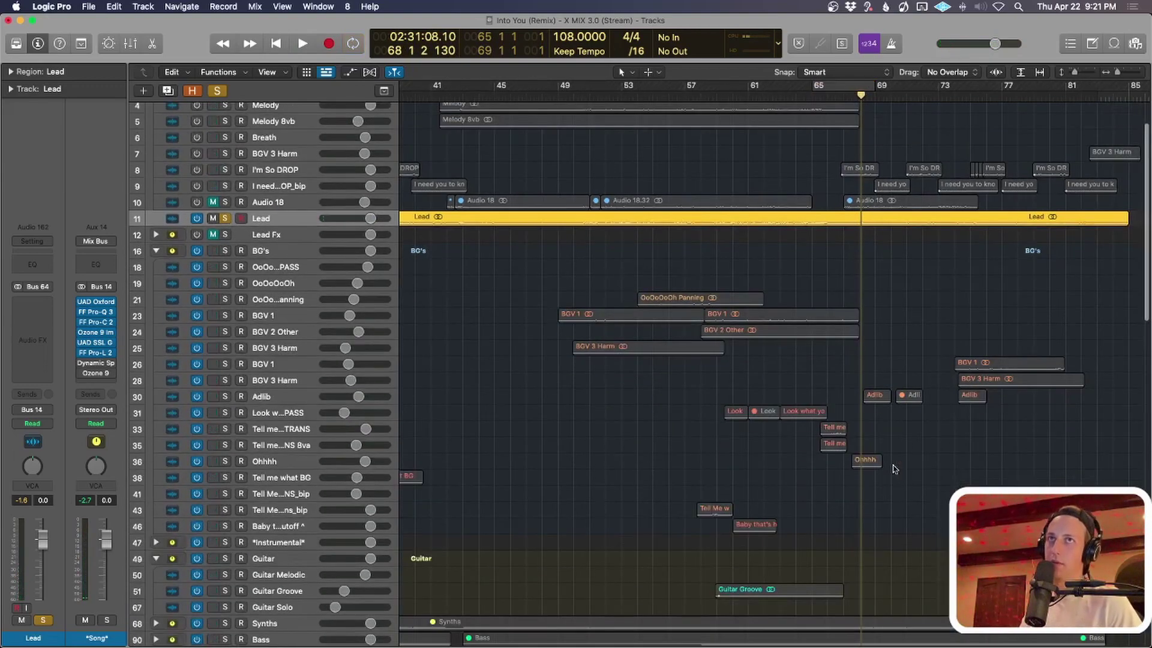
key(super+Up)
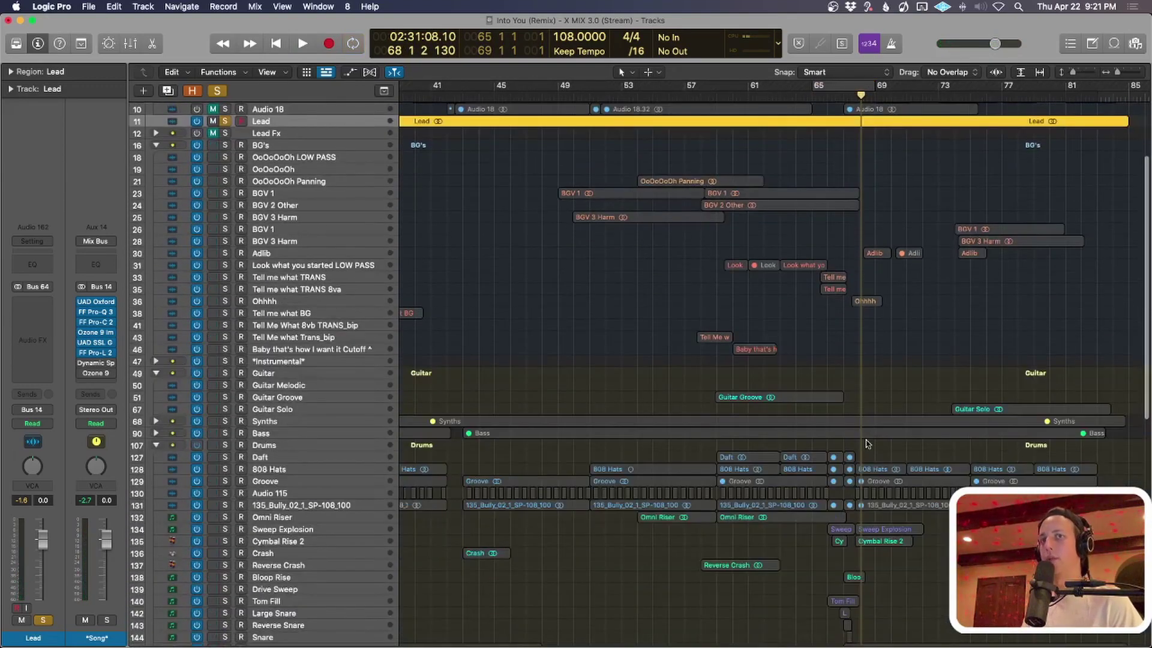
- Turn off solo, clear the Lead region selection and mute the Lead vocal track
scroll(864, 445, down, 3)
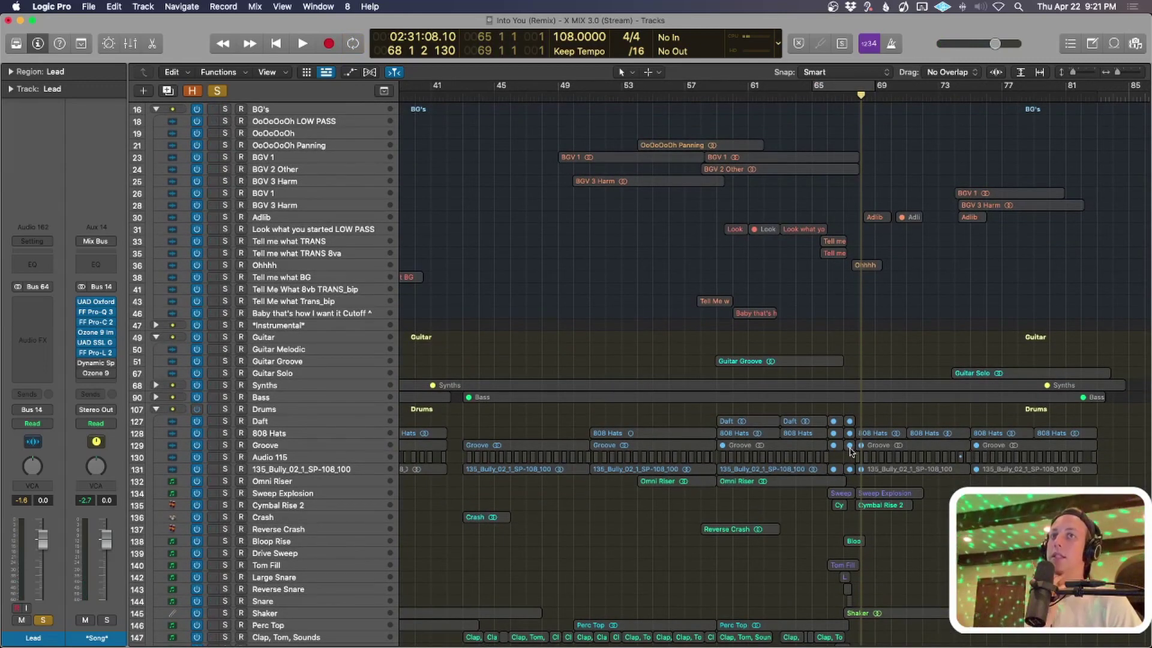
scroll(780, 402, up, 6)
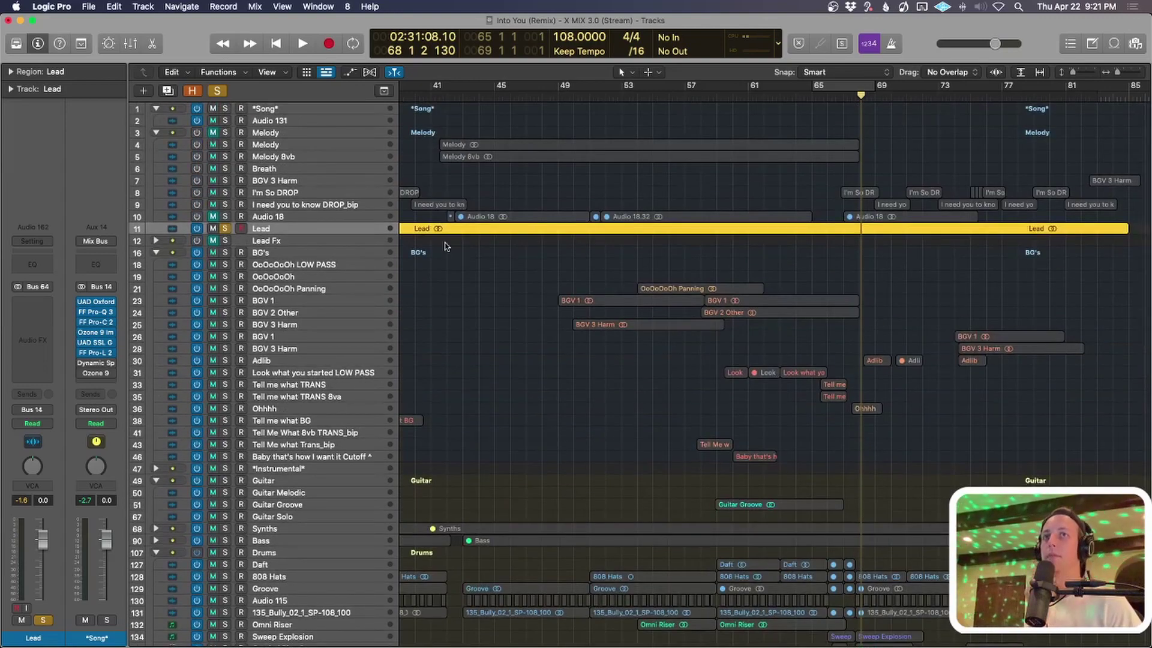
click(218, 91)
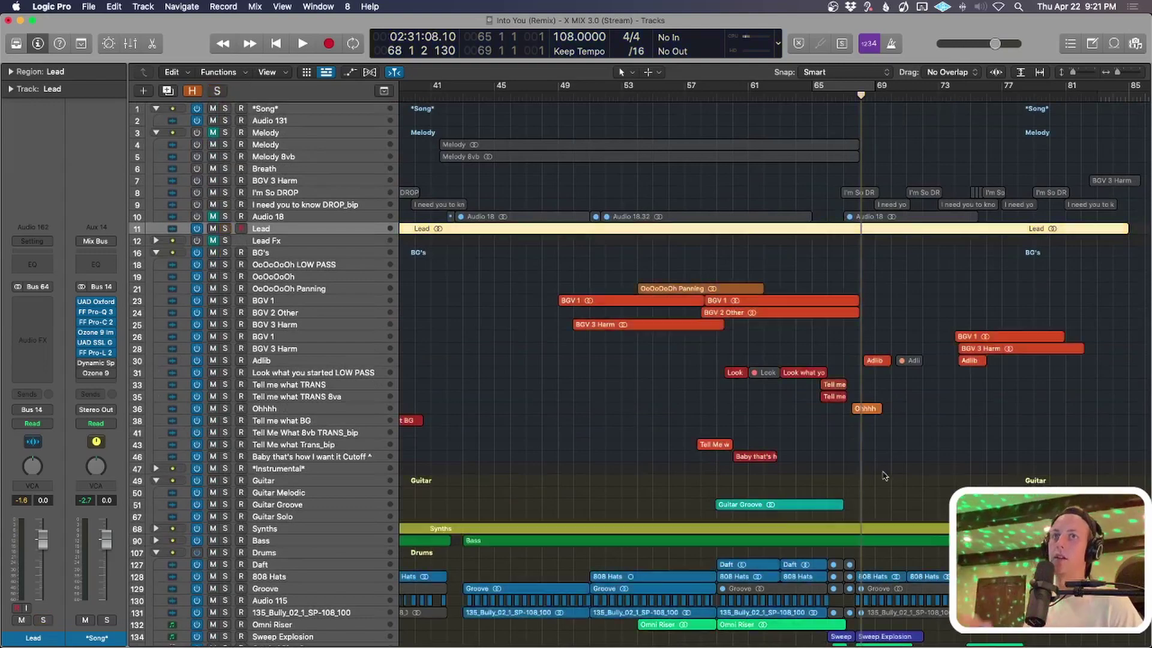
click(878, 466)
key(super+Left)
scroll(912, 463, down, 2)
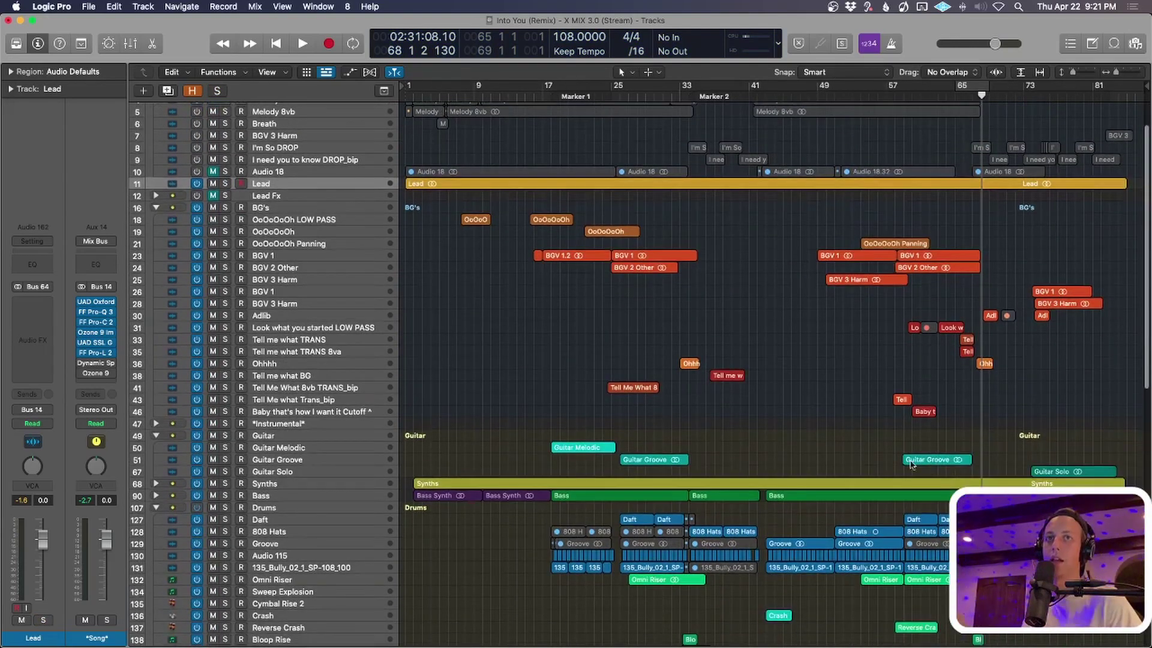
click(212, 183)
- Set the playhead to bar 65 and start playing the arrangement without the Lead vocal
scroll(846, 274, down, 3)
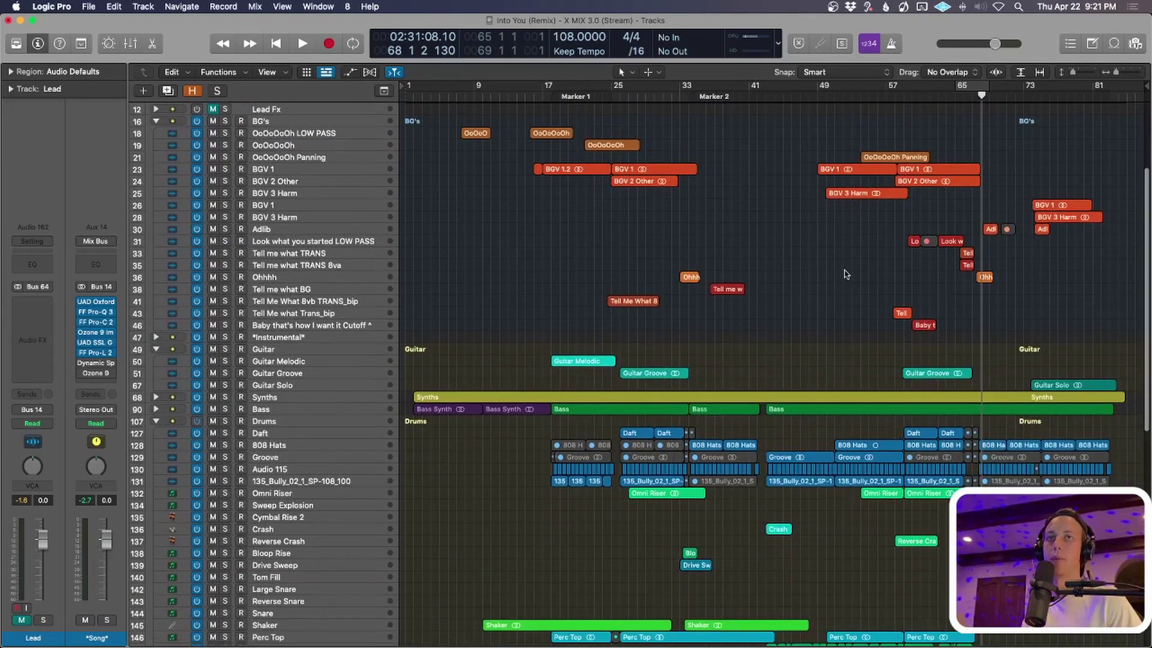
click(954, 102)
scroll(1065, 214, up, 4)
scroll(1046, 217, down, 6)
key(super+Up)
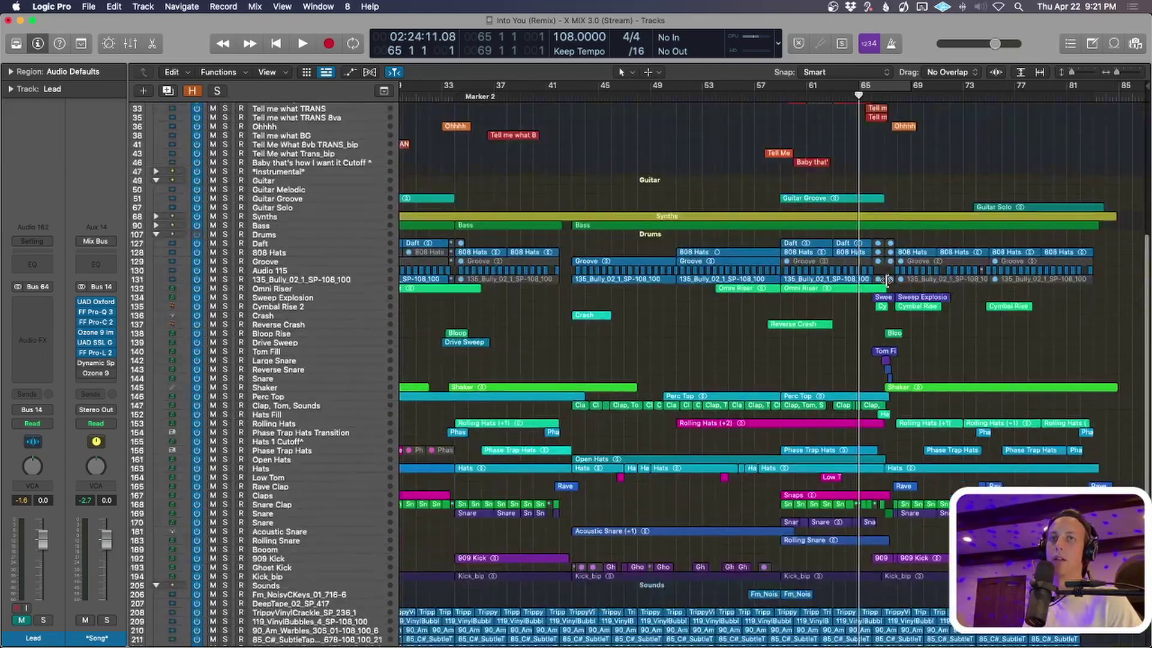
key(space)
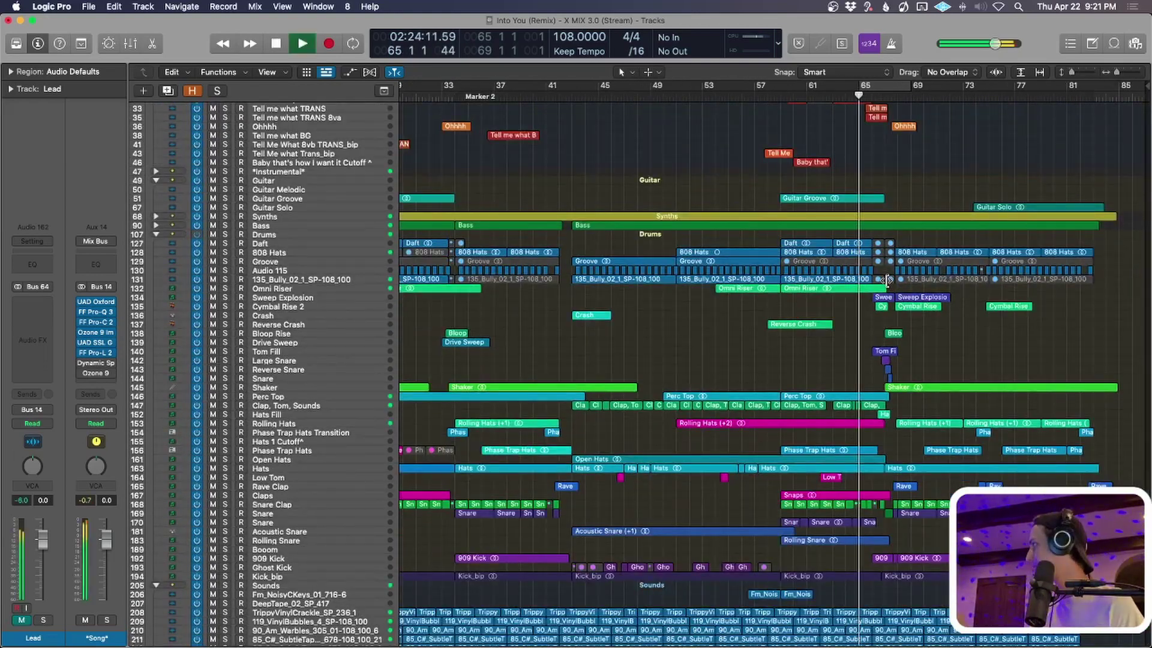
- Follow the transition and drop through about bar 83, examining the background vocal, guitar, synth, bass, drum and sound-effect layers during playback
scroll(1004, 294, down, 2)
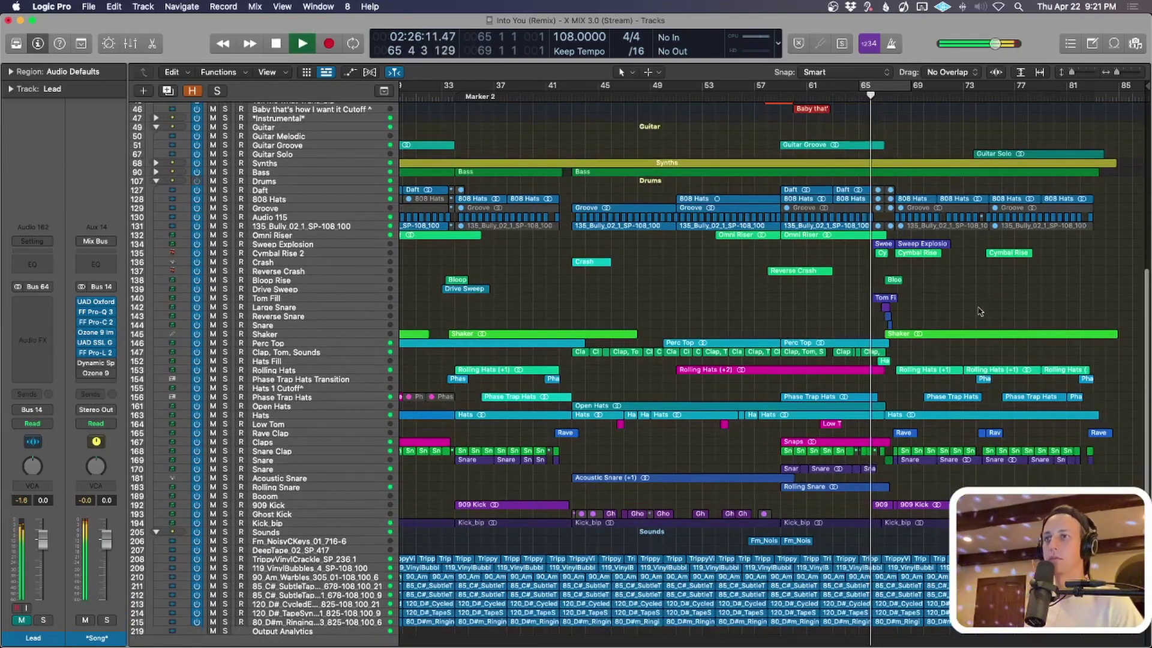
scroll(1005, 294, up, 7)
scroll(996, 310, down, 1)
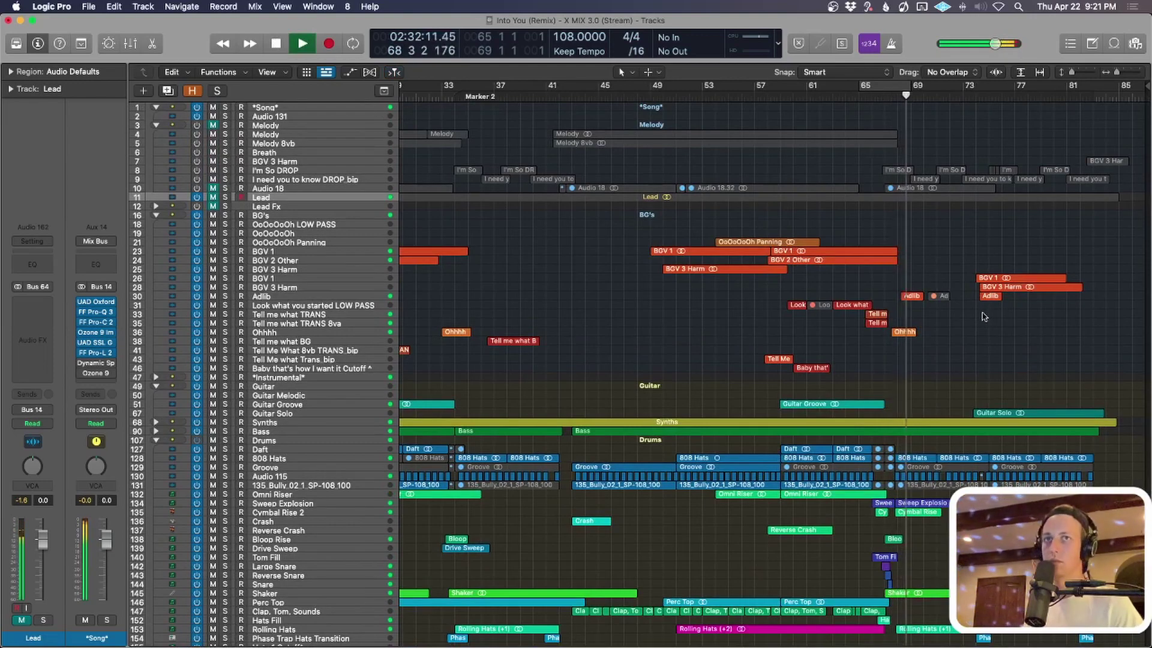
scroll(982, 313, down, 3)
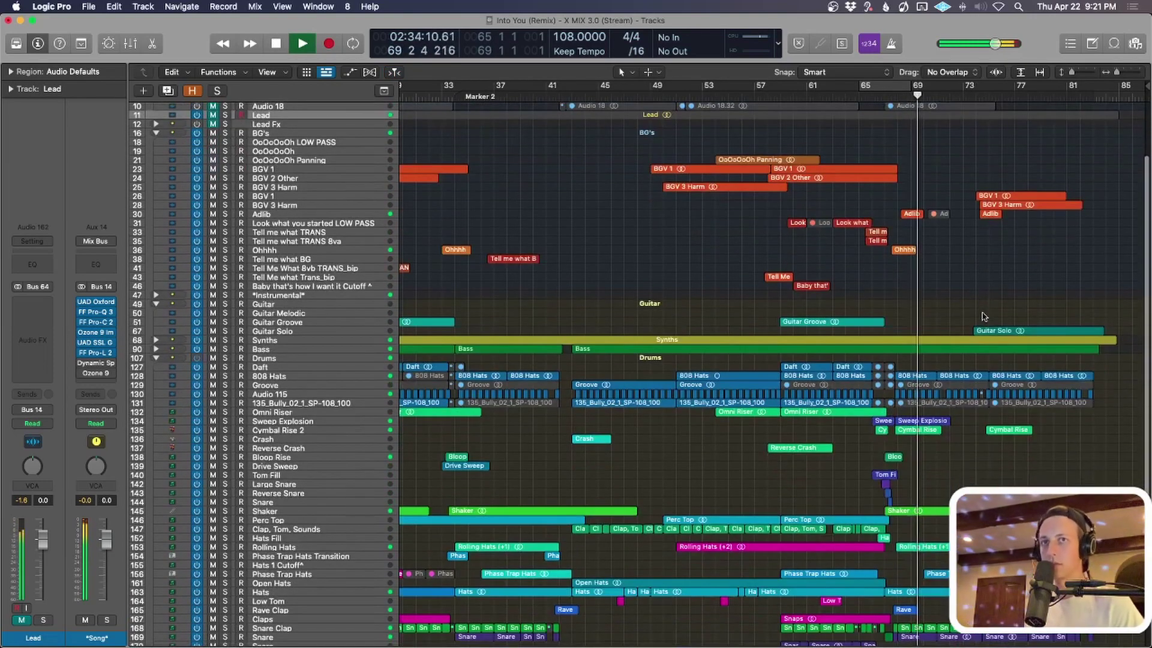
scroll(983, 317, down, 5)
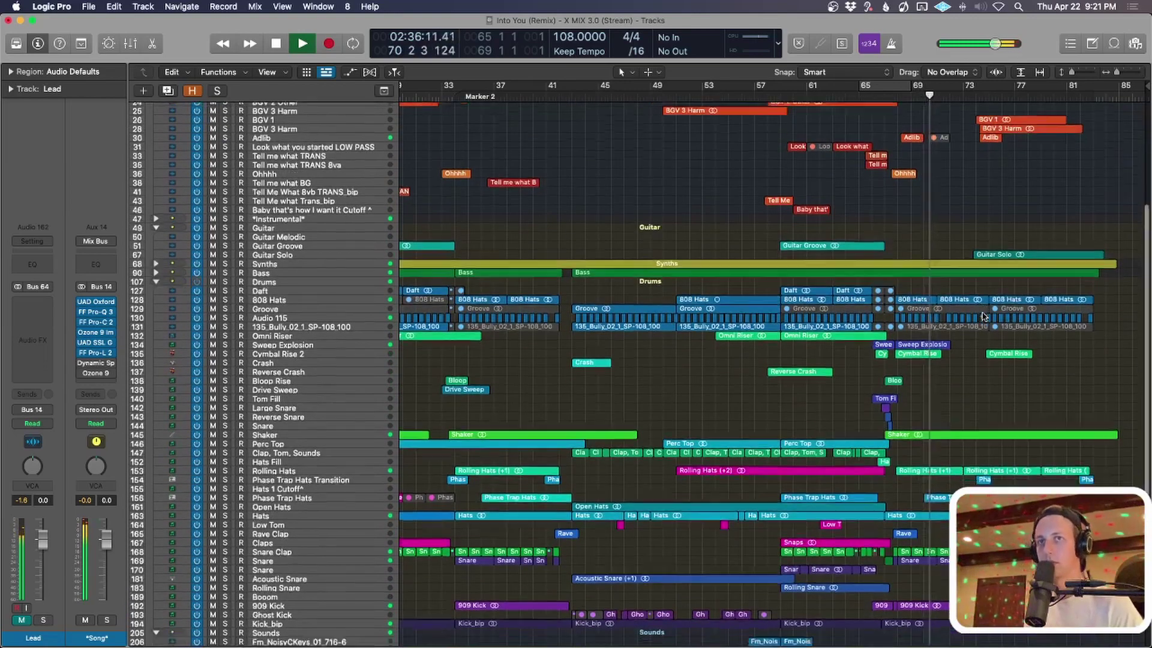
scroll(983, 317, down, 1)
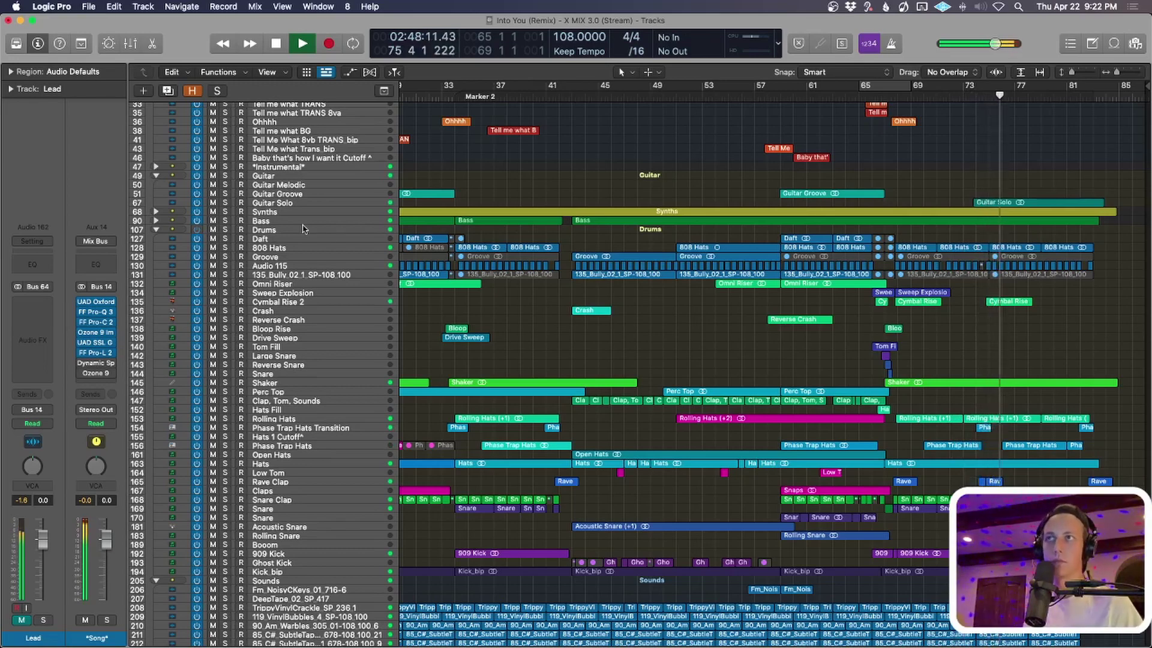
scroll(571, 248, up, 5)
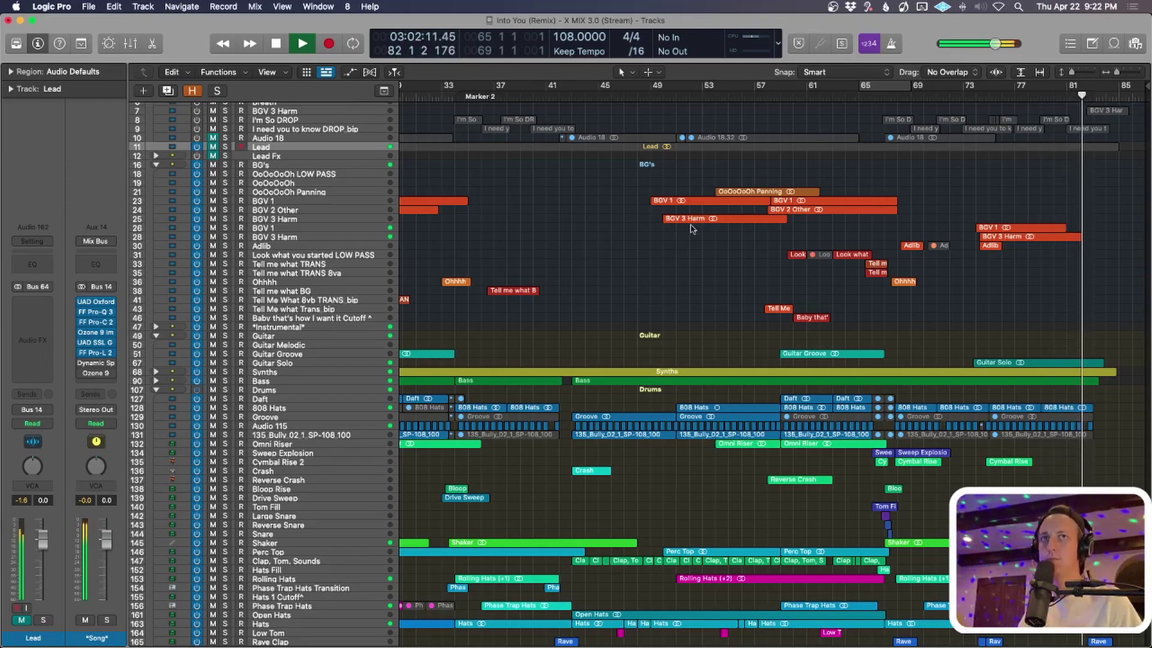
scroll(926, 278, down, 1)
scroll(927, 278, down, 5)
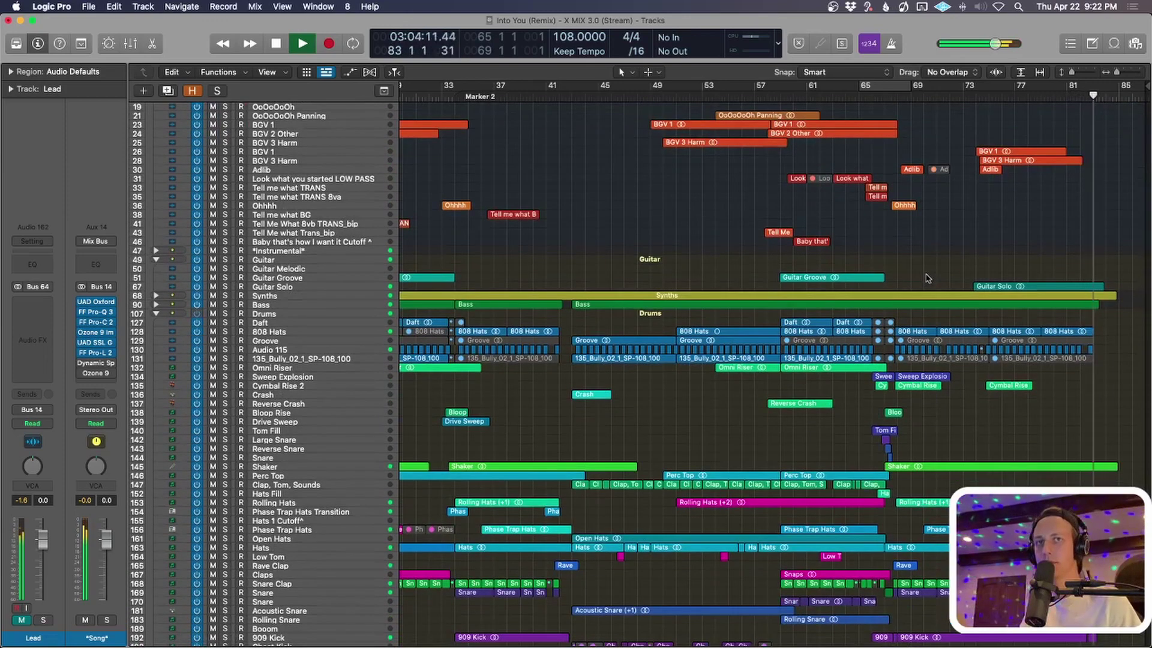